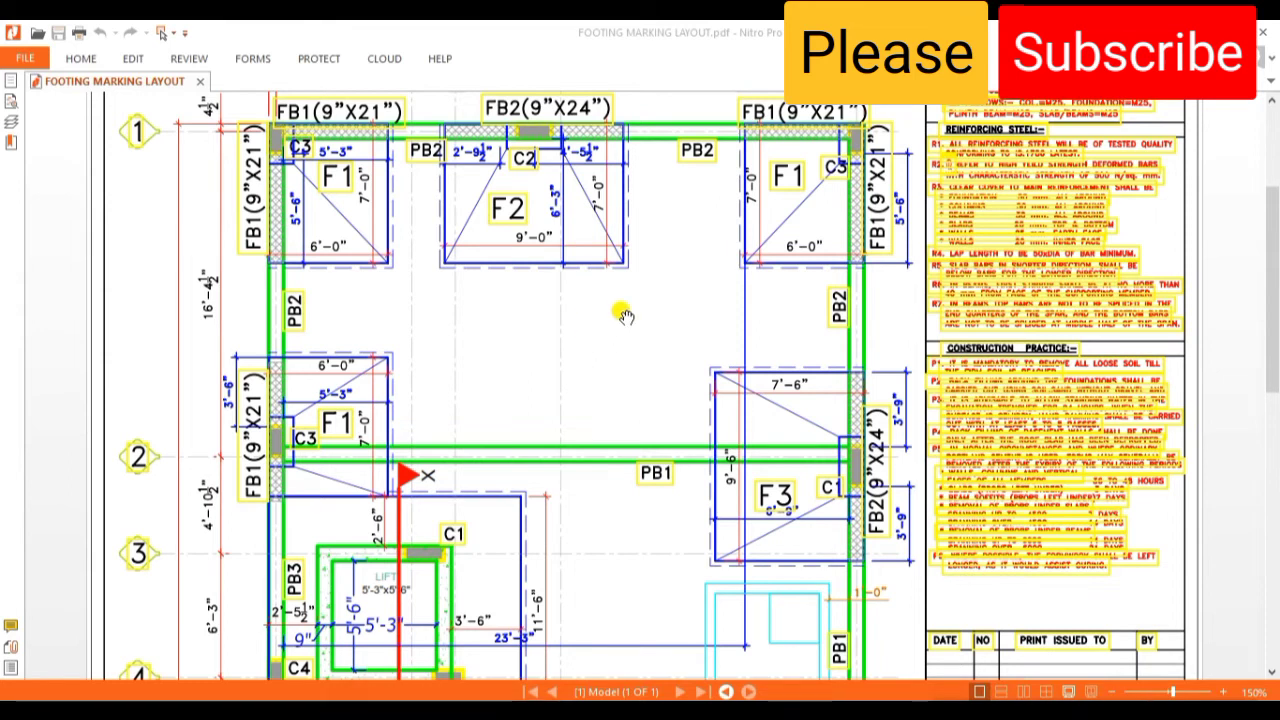
{"action": "scroll", "coordinate": [624, 316], "scroll_direction": "down", "scroll_amount": 1}
{"action": "scroll", "coordinate": [571, 323], "scroll_direction": "up", "scroll_amount": 1}
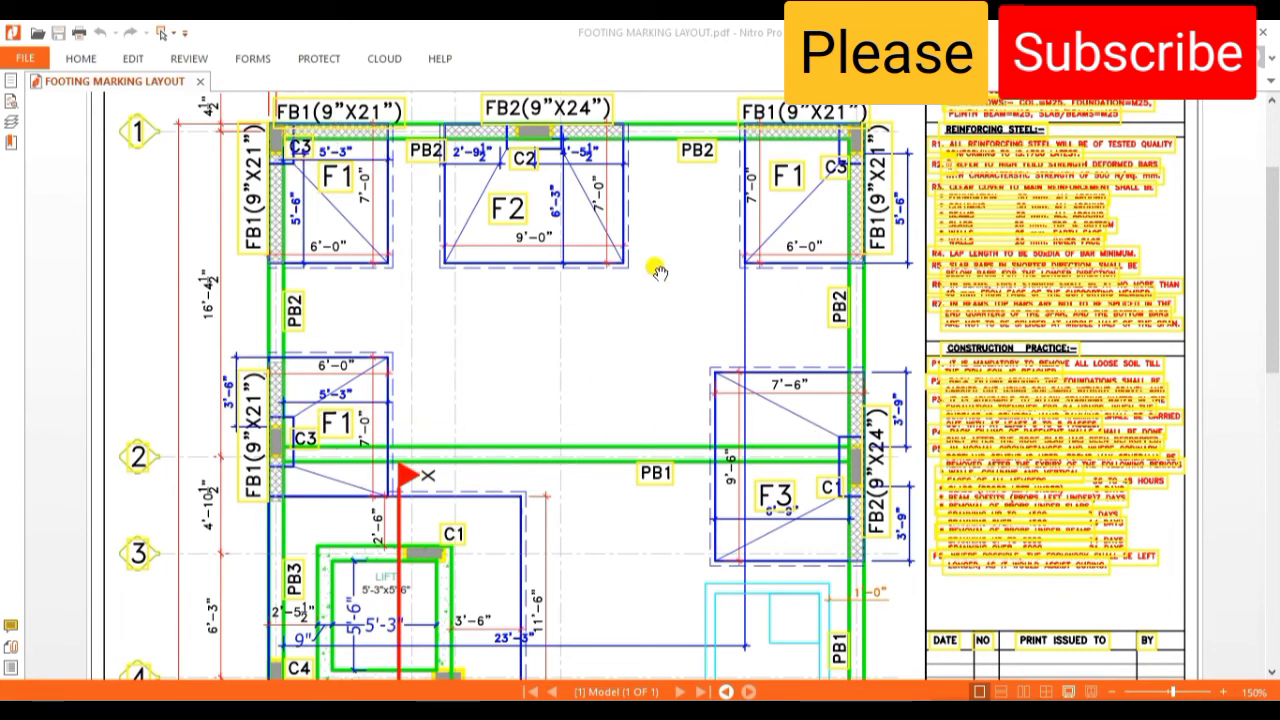
{"action": "scroll", "coordinate": [659, 272], "scroll_direction": "down", "scroll_amount": 3}
{"action": "scroll", "coordinate": [659, 272], "scroll_direction": "down", "scroll_amount": 1}
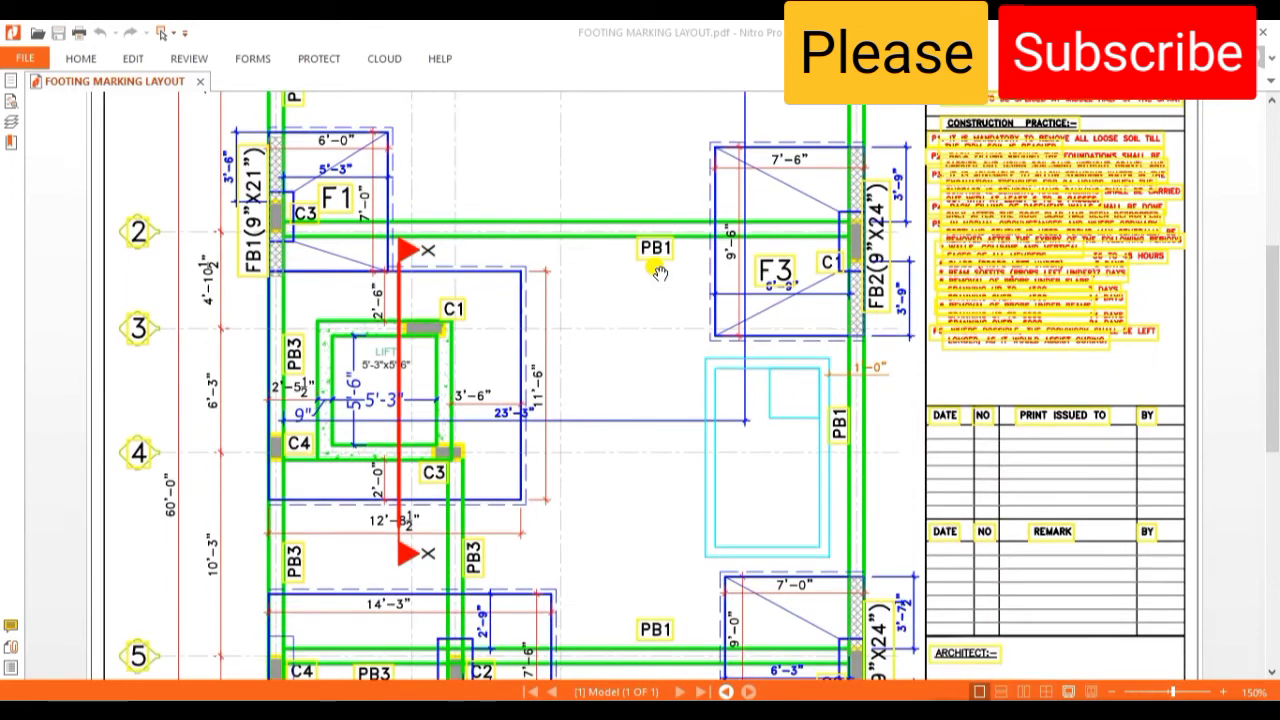
{"action": "scroll", "coordinate": [659, 272], "scroll_direction": "down", "scroll_amount": 1}
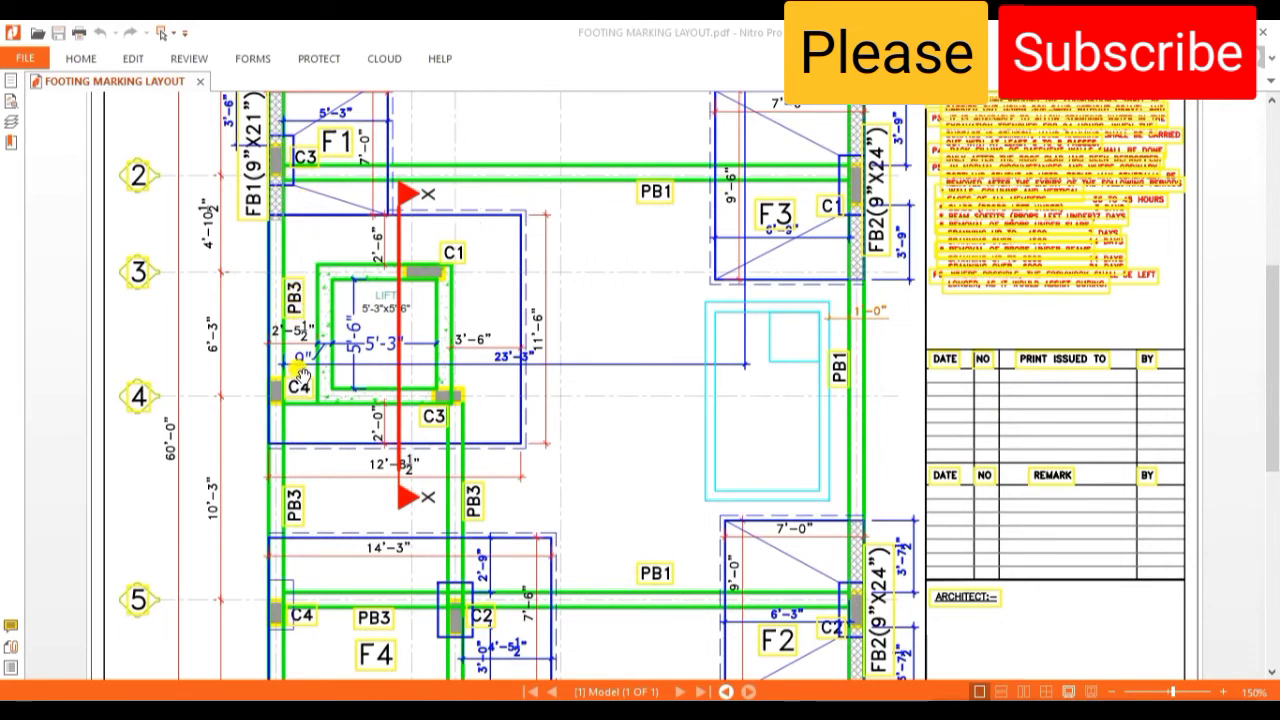
{"action": "scroll", "coordinate": [567, 297], "scroll_direction": "down", "scroll_amount": 1}
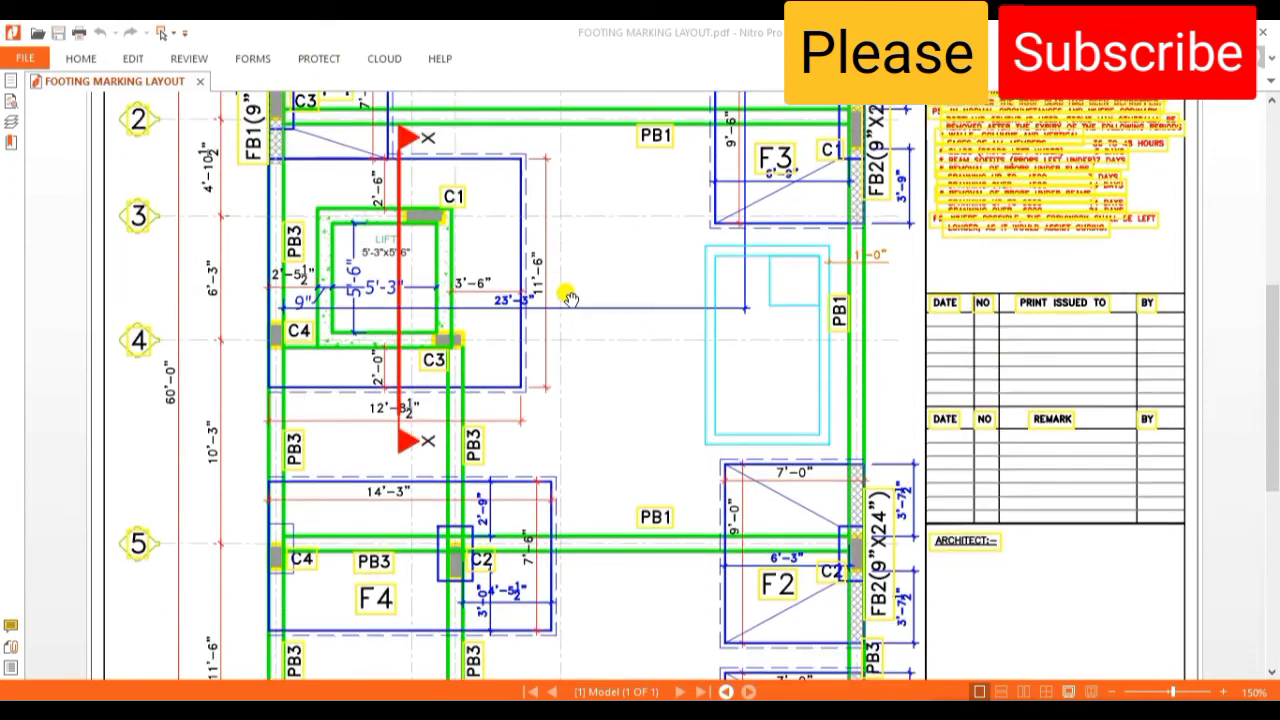
{"action": "scroll", "coordinate": [630, 315], "scroll_direction": "down", "scroll_amount": 1}
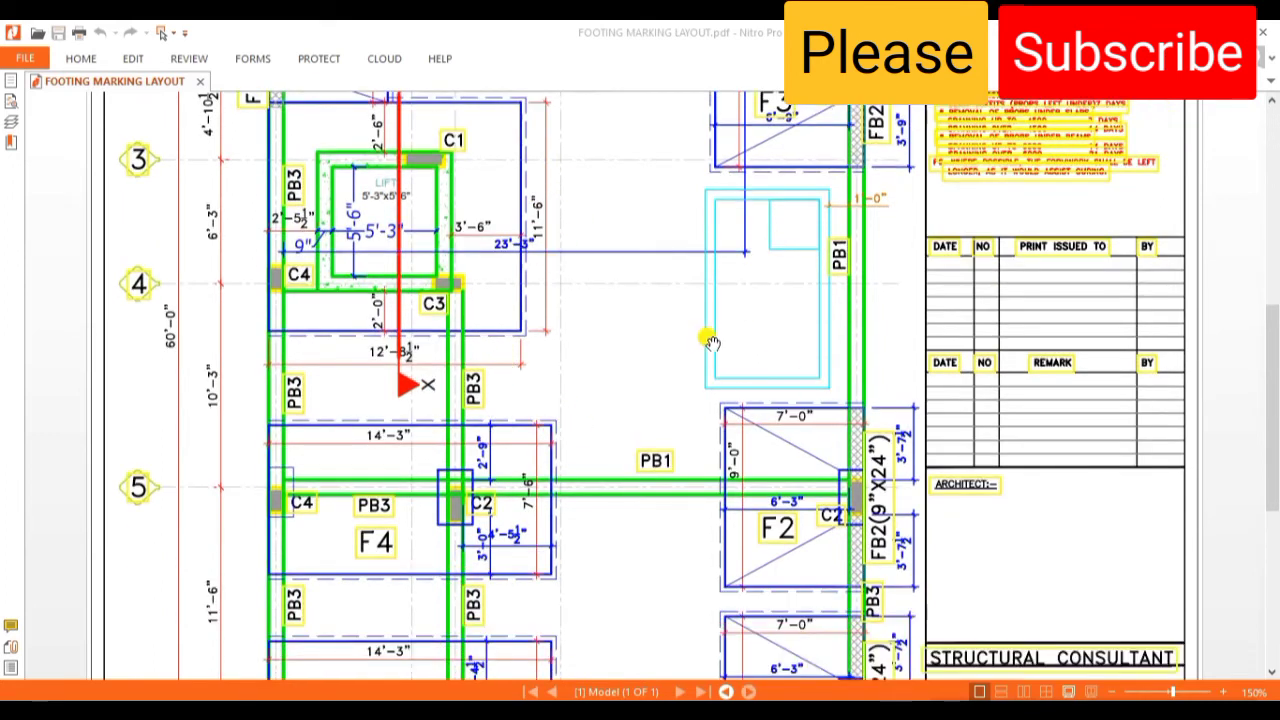
{"action": "scroll", "coordinate": [684, 360], "scroll_direction": "down", "scroll_amount": 1}
{"action": "scroll", "coordinate": [684, 360], "scroll_direction": "down", "scroll_amount": 1}
{"action": "scroll", "coordinate": [600, 440], "scroll_direction": "down", "scroll_amount": 1}
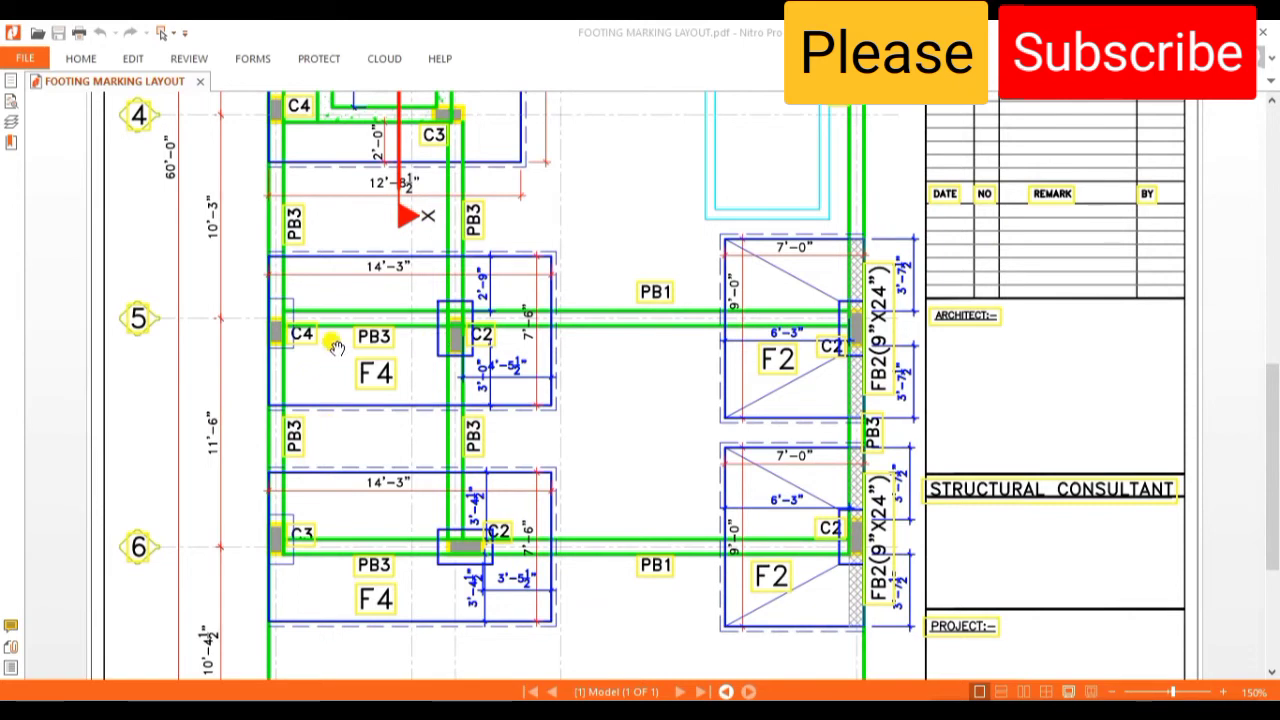
{"action": "scroll", "coordinate": [344, 362], "scroll_direction": "up", "scroll_amount": 3}
{"action": "scroll", "coordinate": [480, 288], "scroll_direction": "up", "scroll_amount": 2}
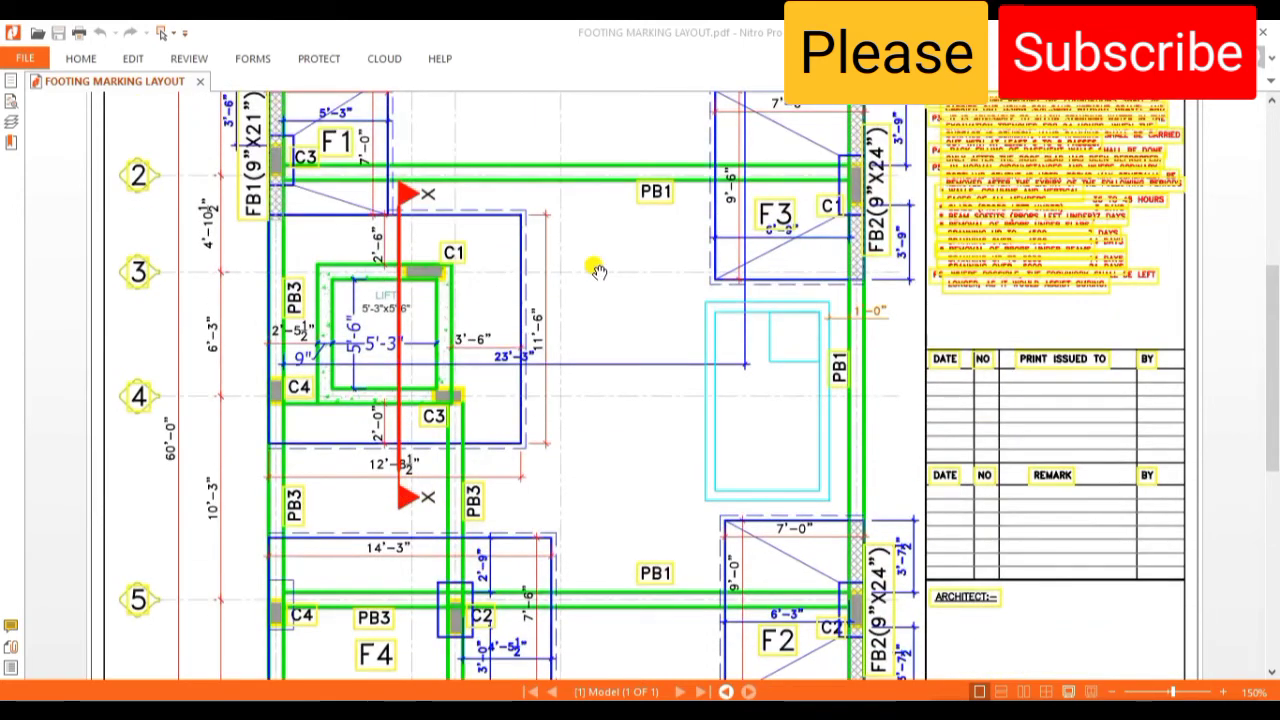
{"action": "scroll", "coordinate": [597, 272], "scroll_direction": "up", "scroll_amount": 1}
{"action": "scroll", "coordinate": [597, 270], "scroll_direction": "up", "scroll_amount": 2}
{"action": "scroll", "coordinate": [597, 270], "scroll_direction": "up", "scroll_amount": 1}
{"action": "scroll", "coordinate": [605, 272], "scroll_direction": "up", "scroll_amount": 1}
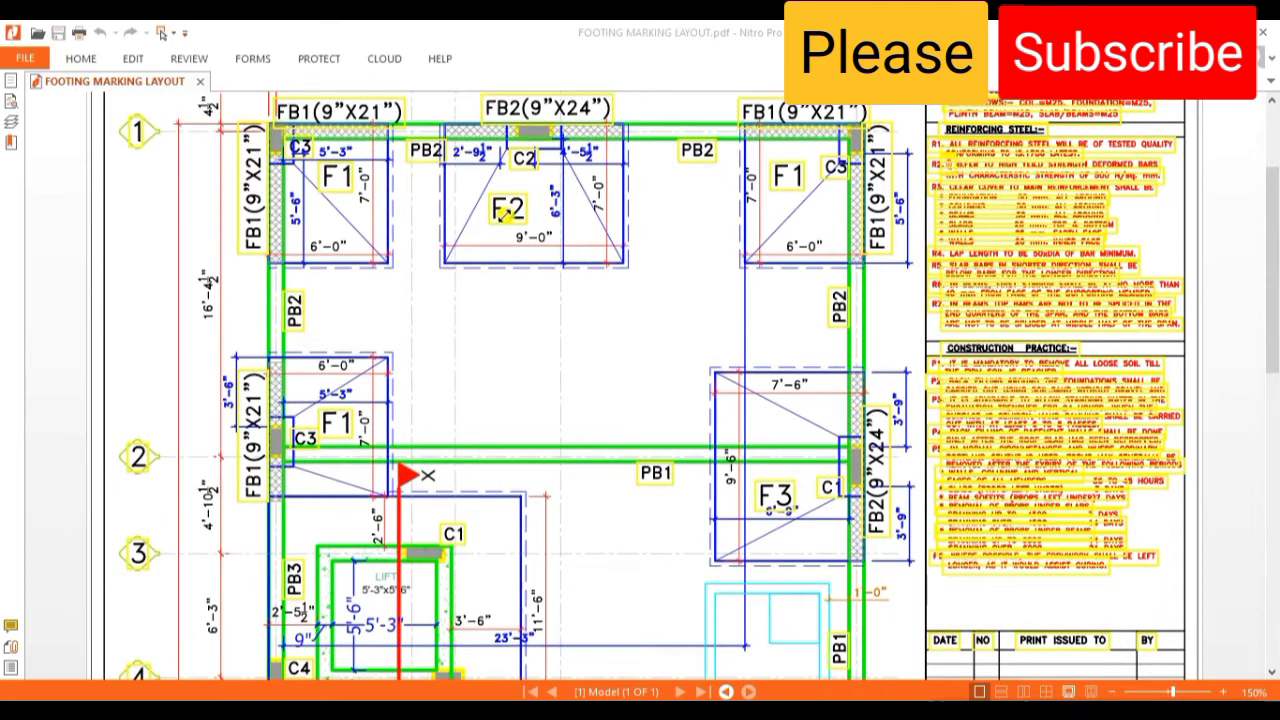
{"action": "scroll", "coordinate": [608, 272], "scroll_direction": "down", "scroll_amount": 4}
{"action": "scroll", "coordinate": [608, 272], "scroll_direction": "down", "scroll_amount": 2}
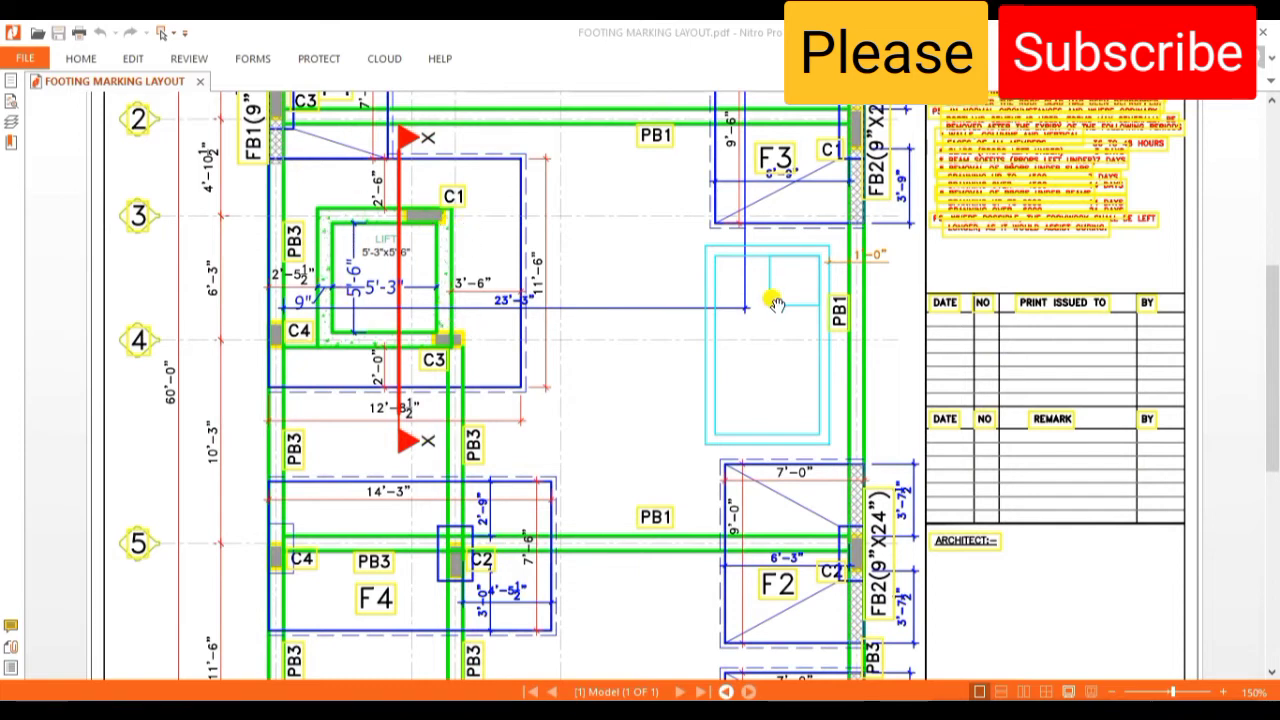
{"action": "scroll", "coordinate": [777, 300], "scroll_direction": "up", "scroll_amount": 1}
{"action": "scroll", "coordinate": [372, 343], "scroll_direction": "up", "scroll_amount": 3}
{"action": "scroll", "coordinate": [450, 333], "scroll_direction": "up", "scroll_amount": 1}
{"action": "scroll", "coordinate": [449, 331], "scroll_direction": "up", "scroll_amount": 2}
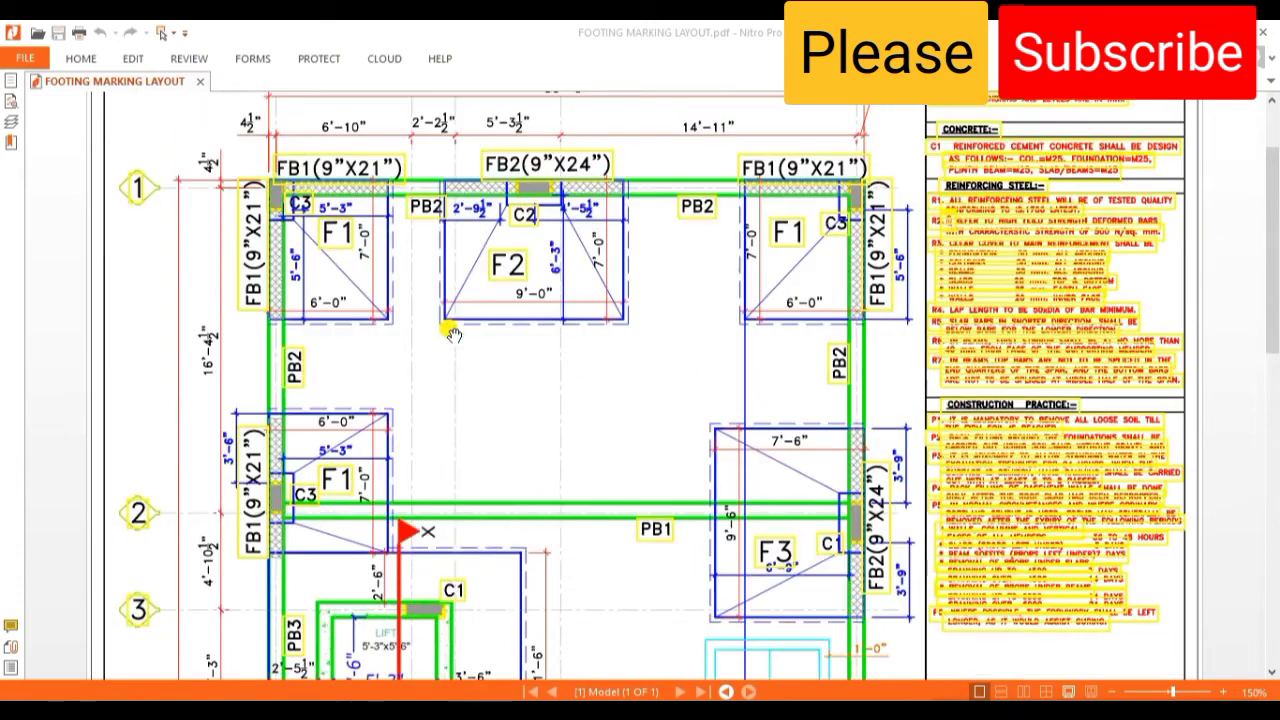
{"action": "scroll", "coordinate": [545, 228], "scroll_direction": "down", "scroll_amount": 2}
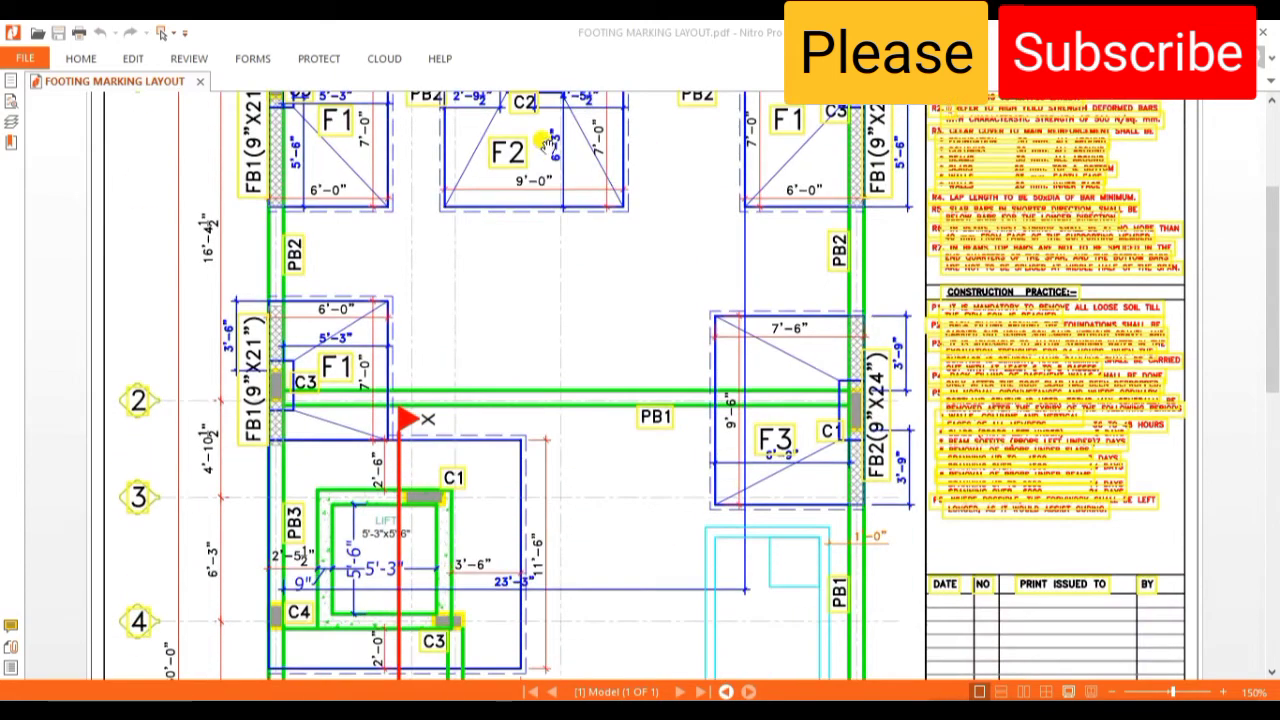
{"action": "scroll", "coordinate": [638, 255], "scroll_direction": "down", "scroll_amount": 2}
{"action": "scroll", "coordinate": [638, 255], "scroll_direction": "down", "scroll_amount": 1}
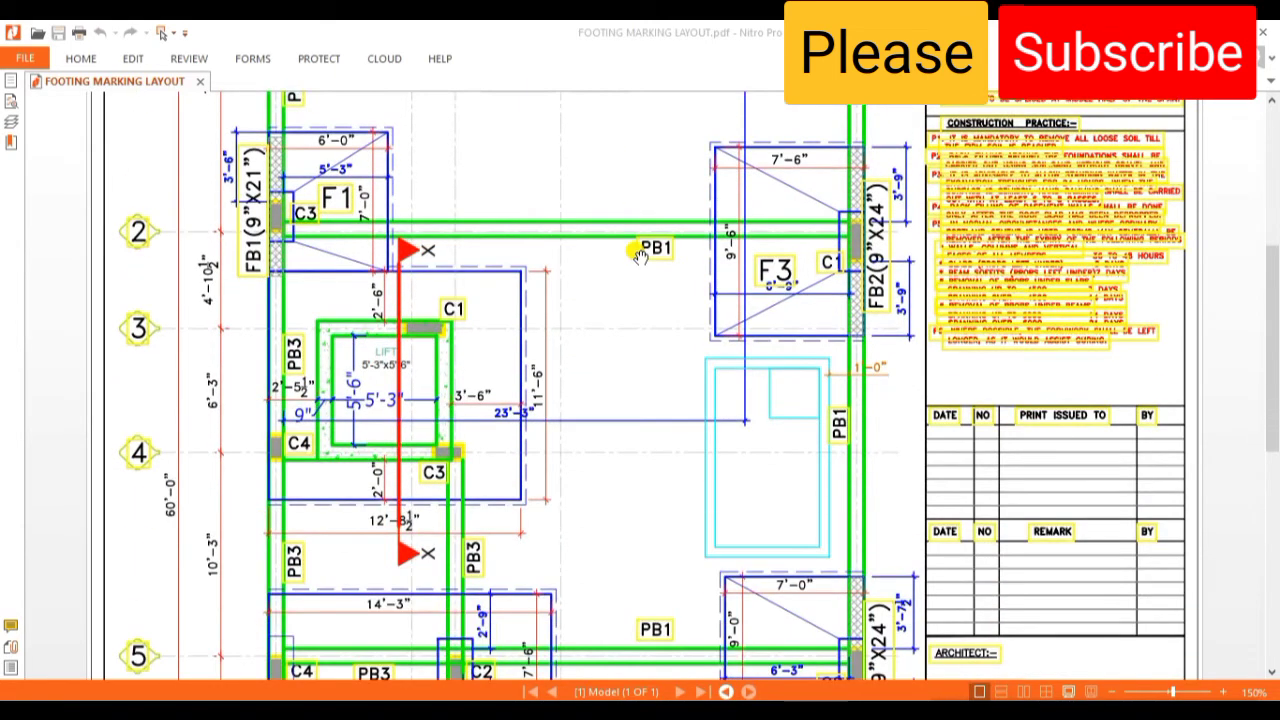
{"action": "scroll", "coordinate": [640, 254], "scroll_direction": "down", "scroll_amount": 1}
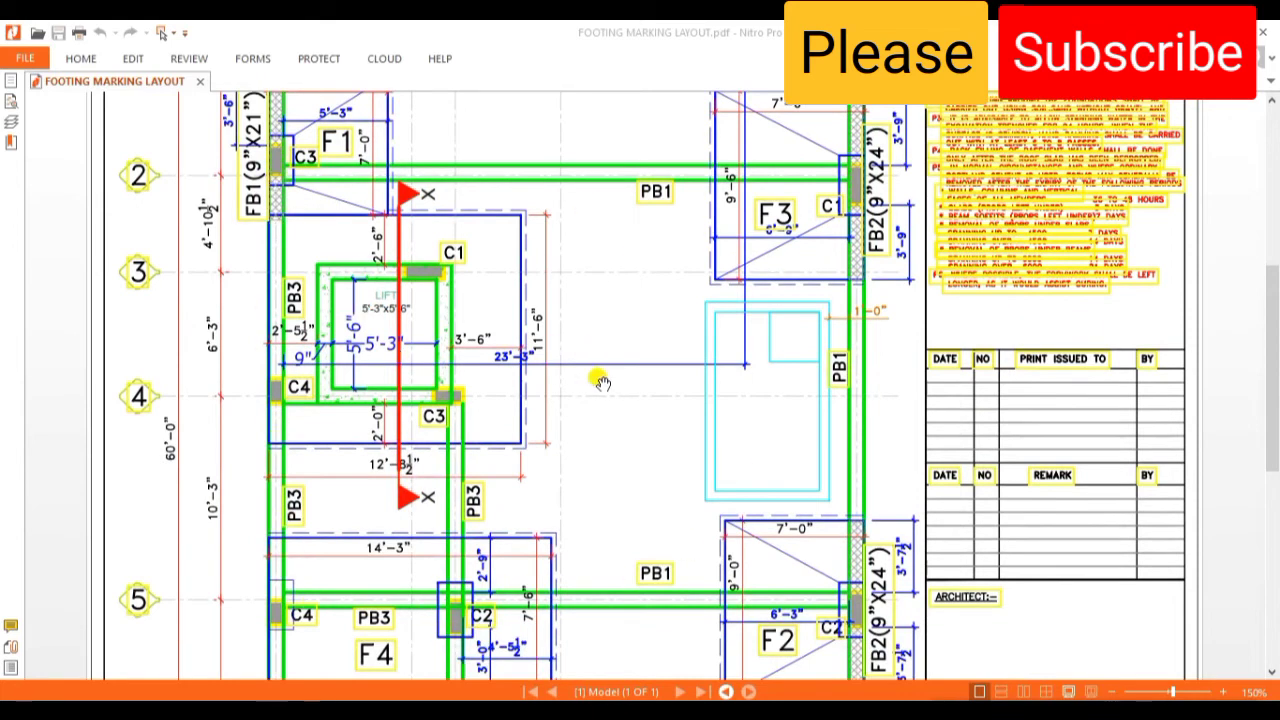
{"action": "scroll", "coordinate": [665, 324], "scroll_direction": "down", "scroll_amount": 1}
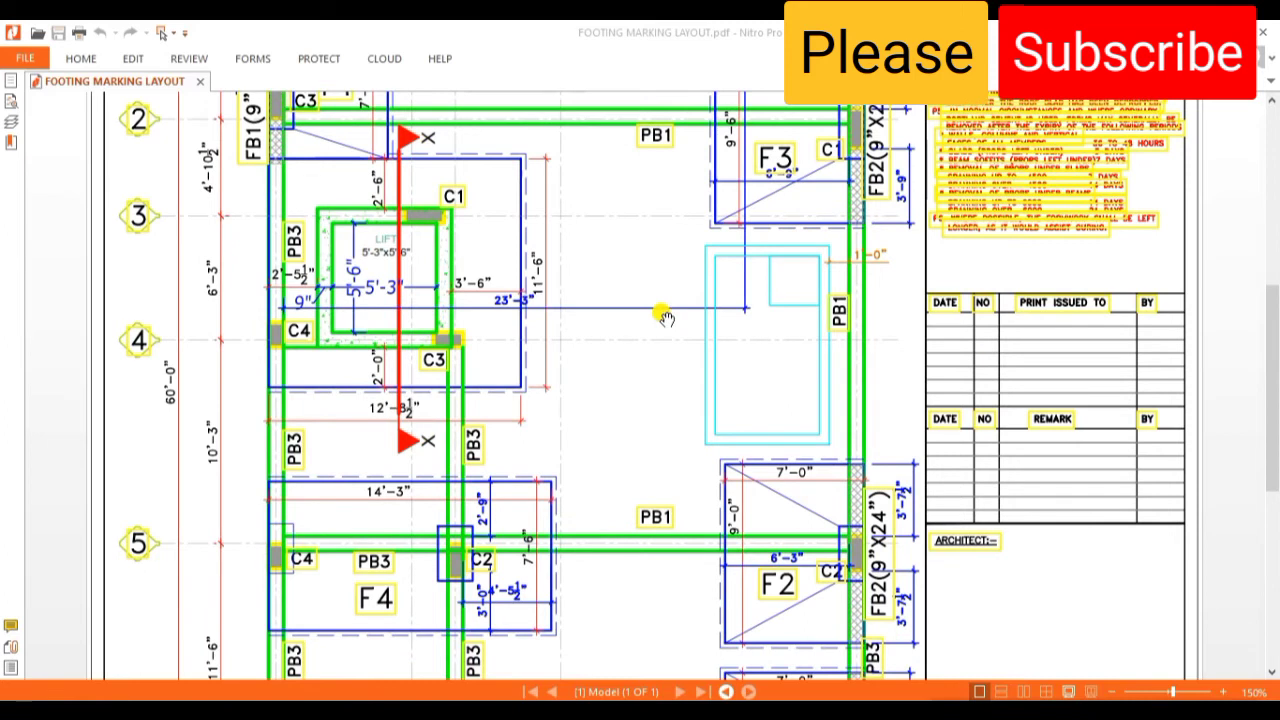
{"action": "scroll", "coordinate": [656, 315], "scroll_direction": "up", "scroll_amount": 1}
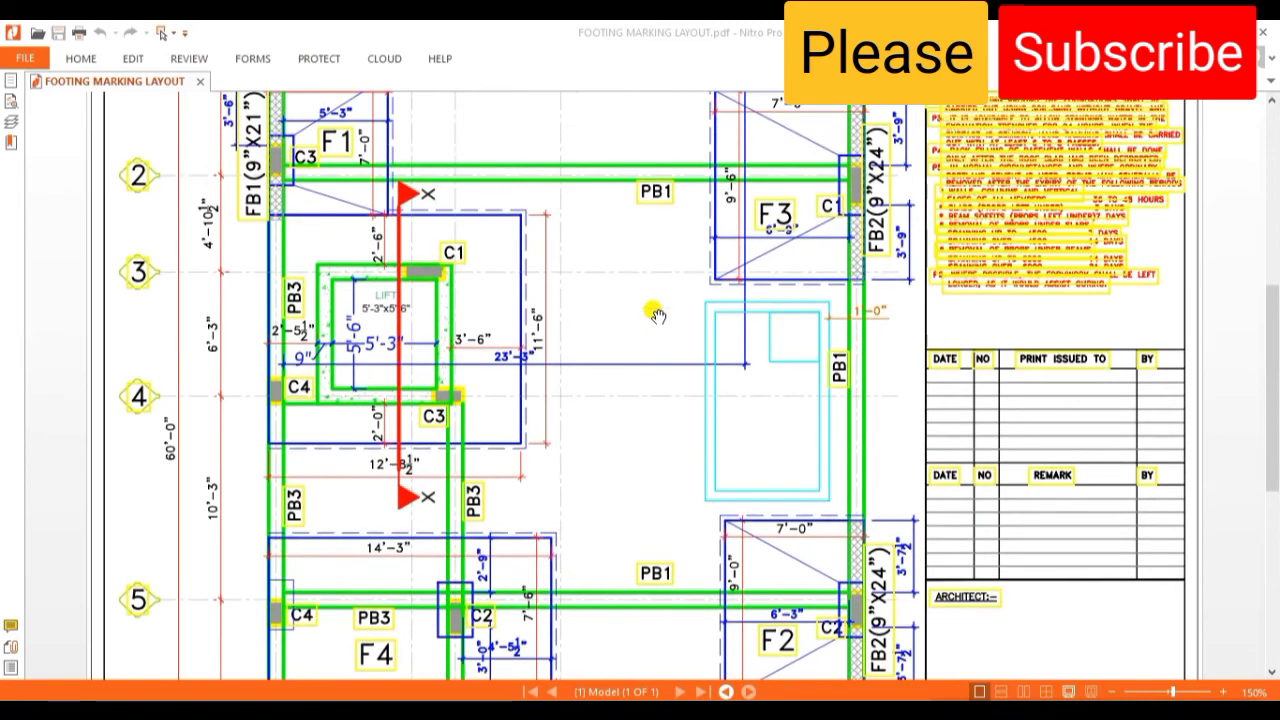
{"action": "scroll", "coordinate": [656, 315], "scroll_direction": "down", "scroll_amount": 1}
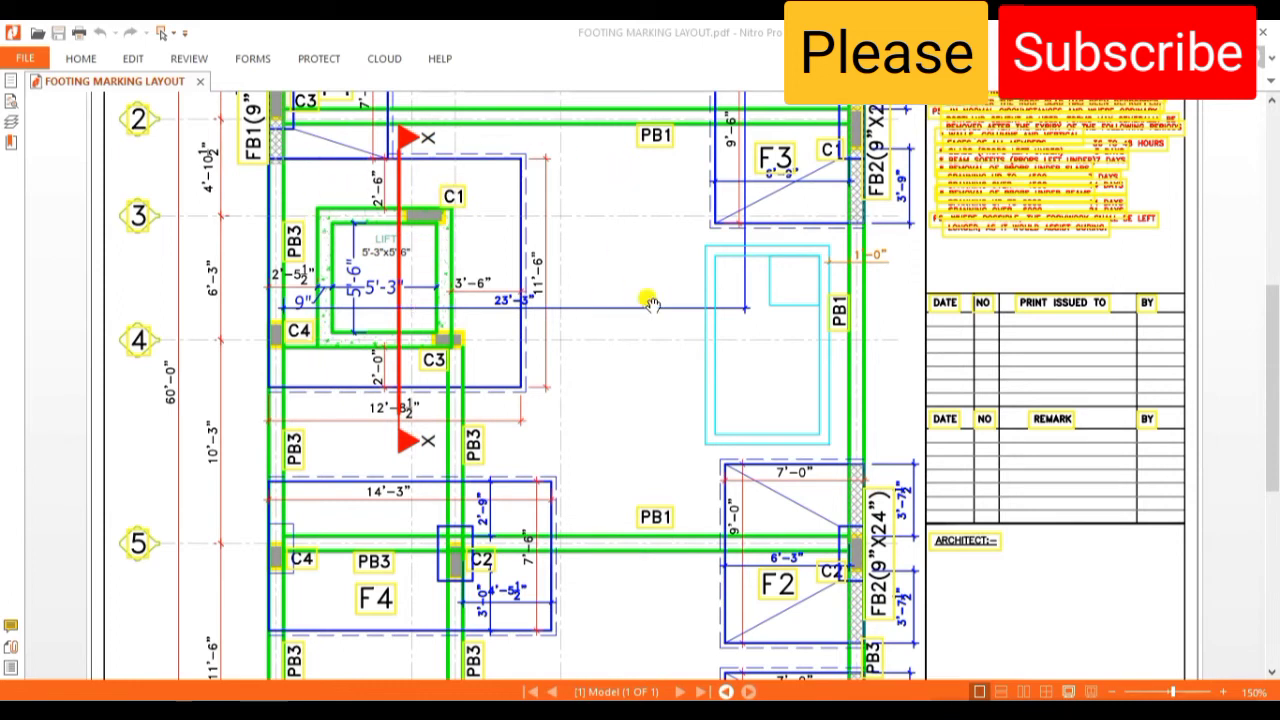
{"action": "scroll", "coordinate": [640, 373], "scroll_direction": "down", "scroll_amount": 1}
{"action": "scroll", "coordinate": [640, 373], "scroll_direction": "down", "scroll_amount": 1}
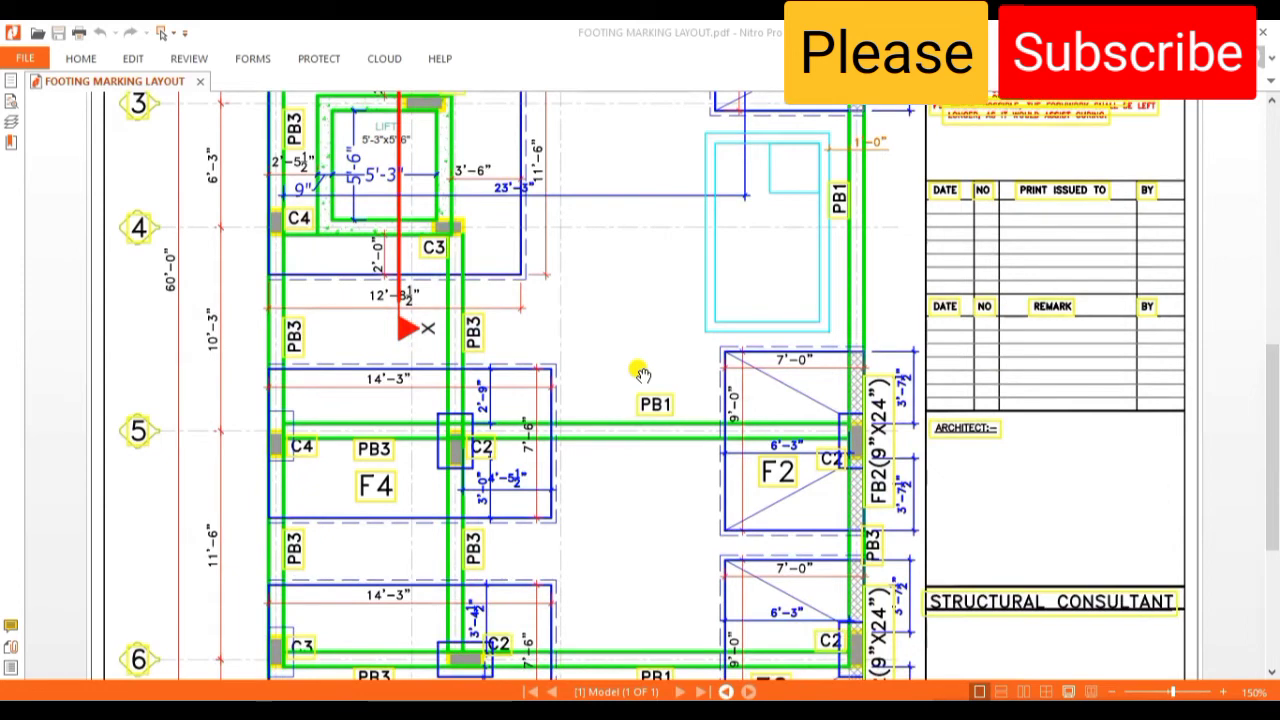
{"action": "scroll", "coordinate": [640, 373], "scroll_direction": "down", "scroll_amount": 2}
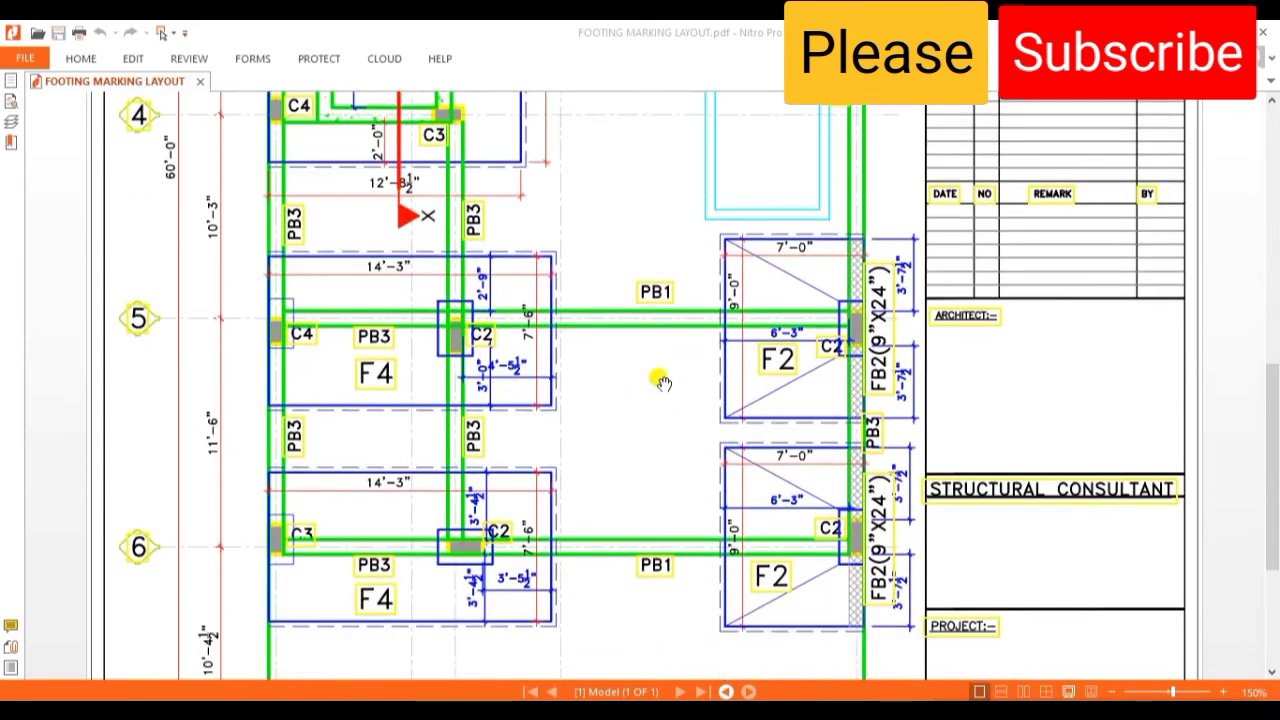
{"action": "scroll", "coordinate": [845, 228], "scroll_direction": "up", "scroll_amount": 2}
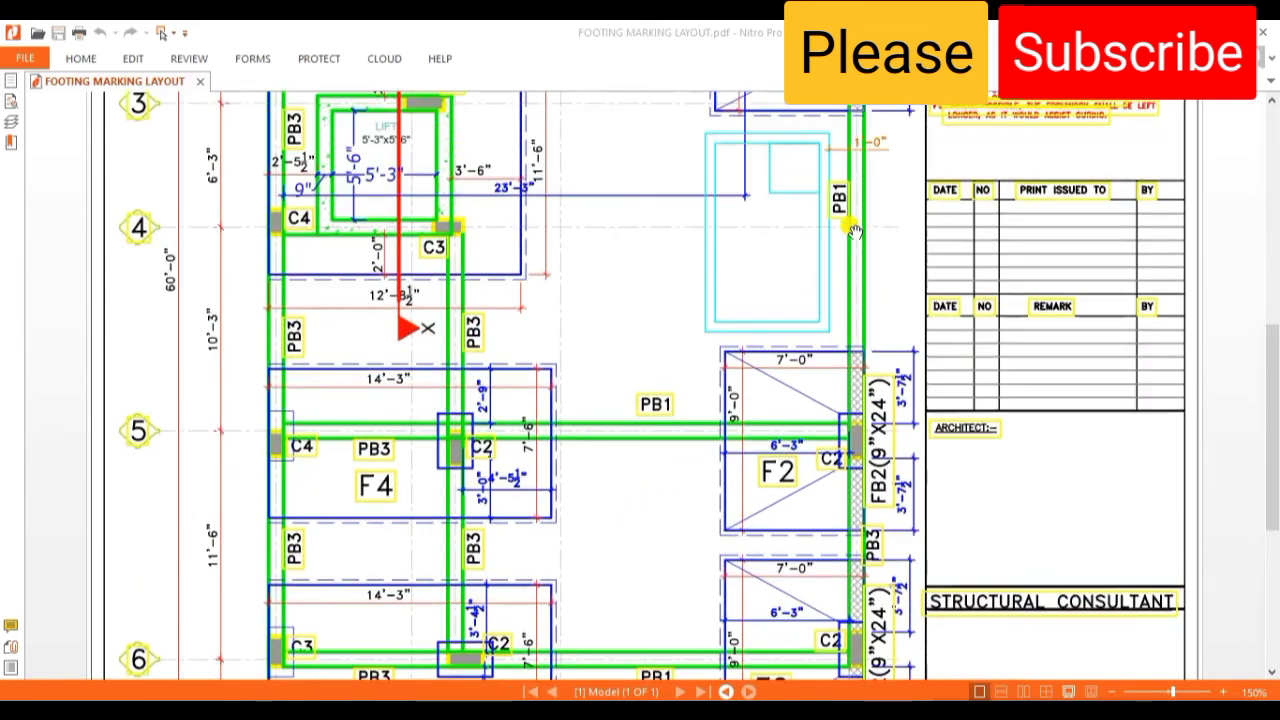
{"action": "scroll", "coordinate": [795, 230], "scroll_direction": "up", "scroll_amount": 3}
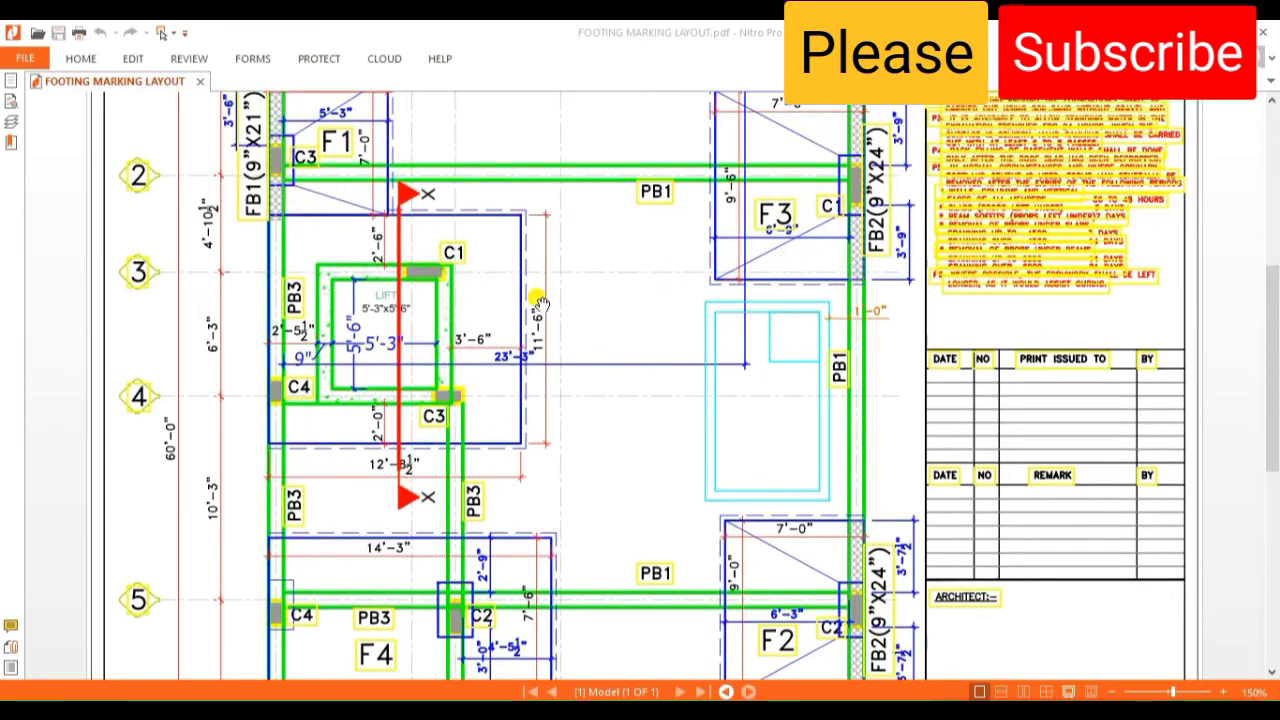
{"action": "scroll", "coordinate": [586, 263], "scroll_direction": "up", "scroll_amount": 3}
{"action": "scroll", "coordinate": [586, 263], "scroll_direction": "up", "scroll_amount": 1}
{"action": "scroll", "coordinate": [589, 264], "scroll_direction": "up", "scroll_amount": 2}
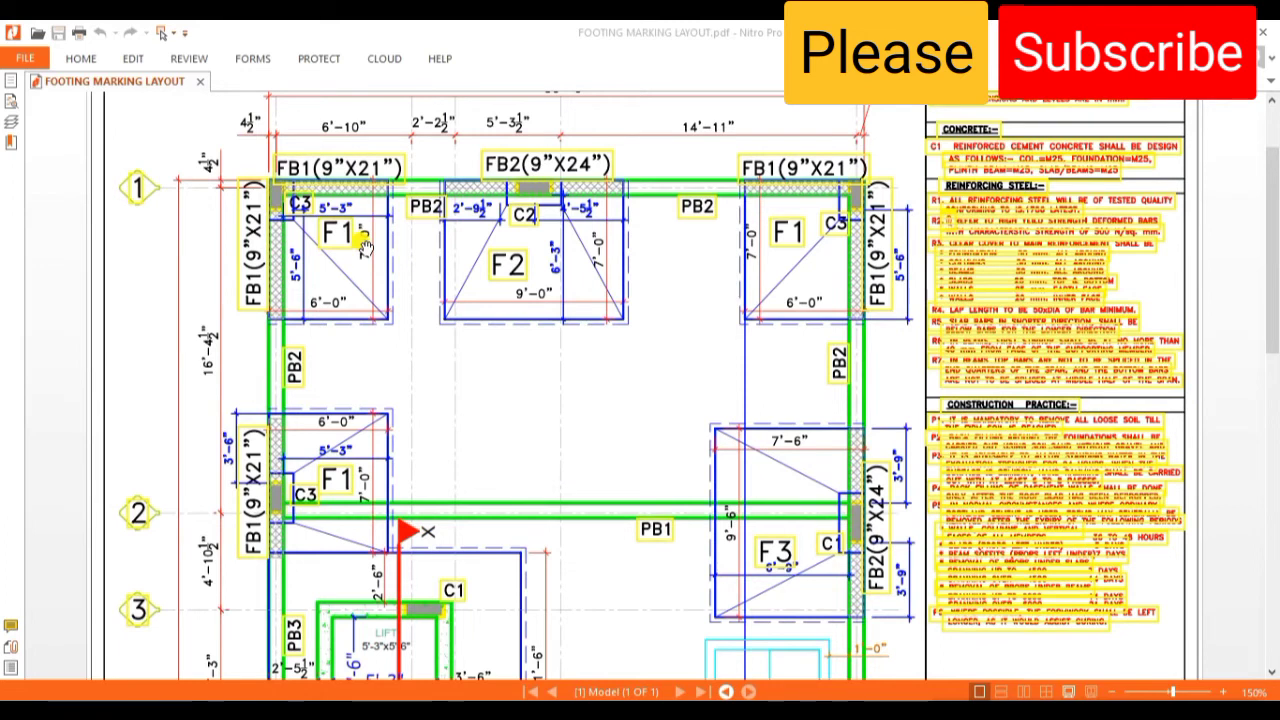
{"action": "left_click_drag", "start_coordinate": [390, 138], "coordinate": [406, 202]}
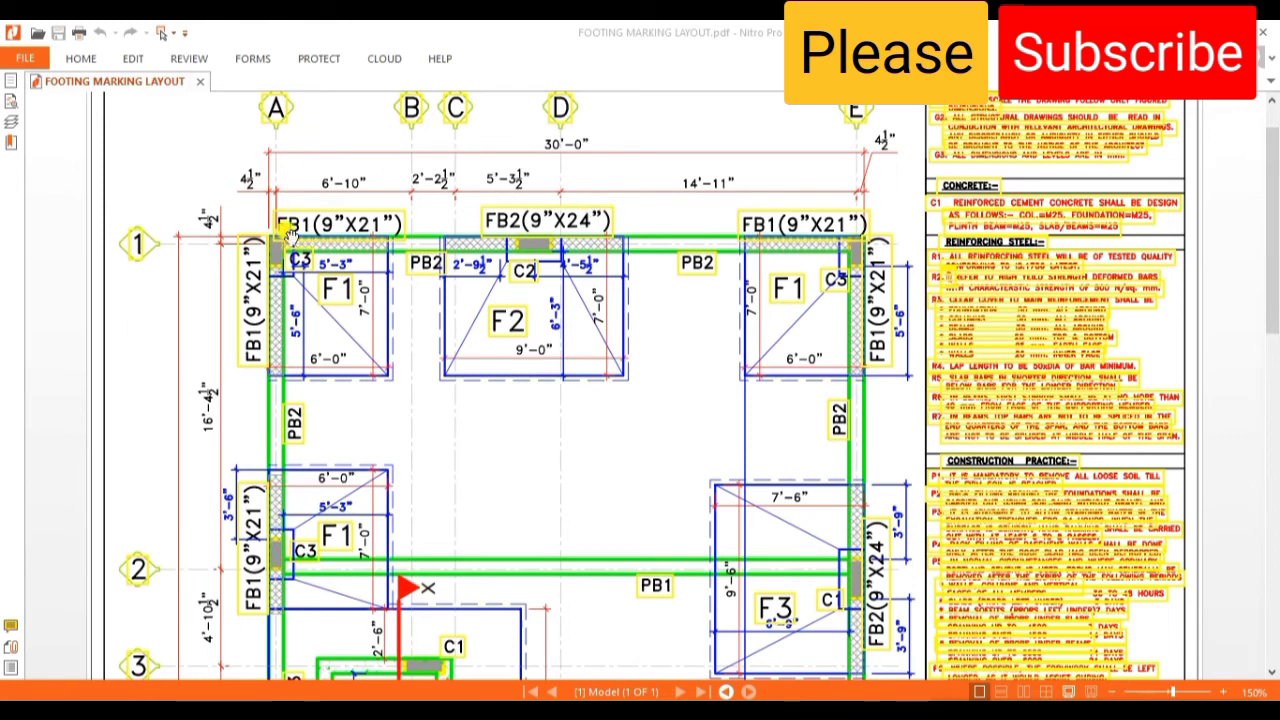
{"action": "scroll", "coordinate": [738, 199], "scroll_direction": "down", "scroll_amount": 2}
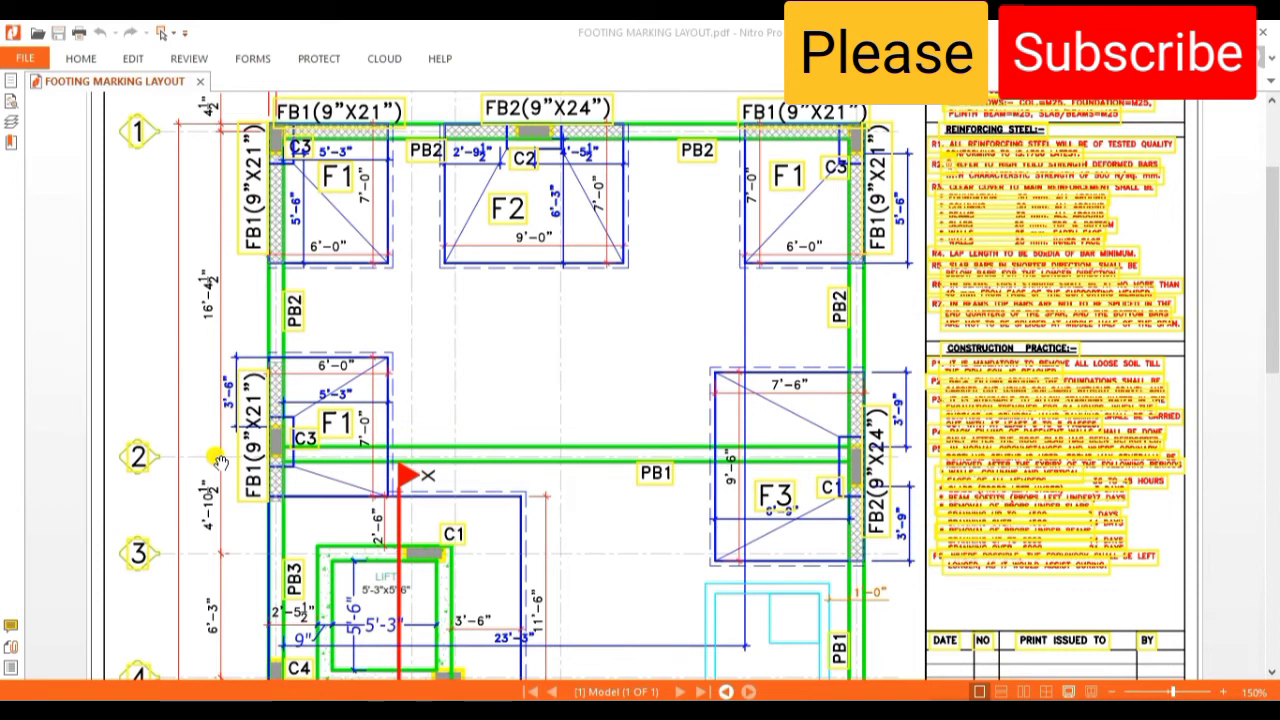
{"action": "scroll", "coordinate": [219, 461], "scroll_direction": "up", "scroll_amount": 1}
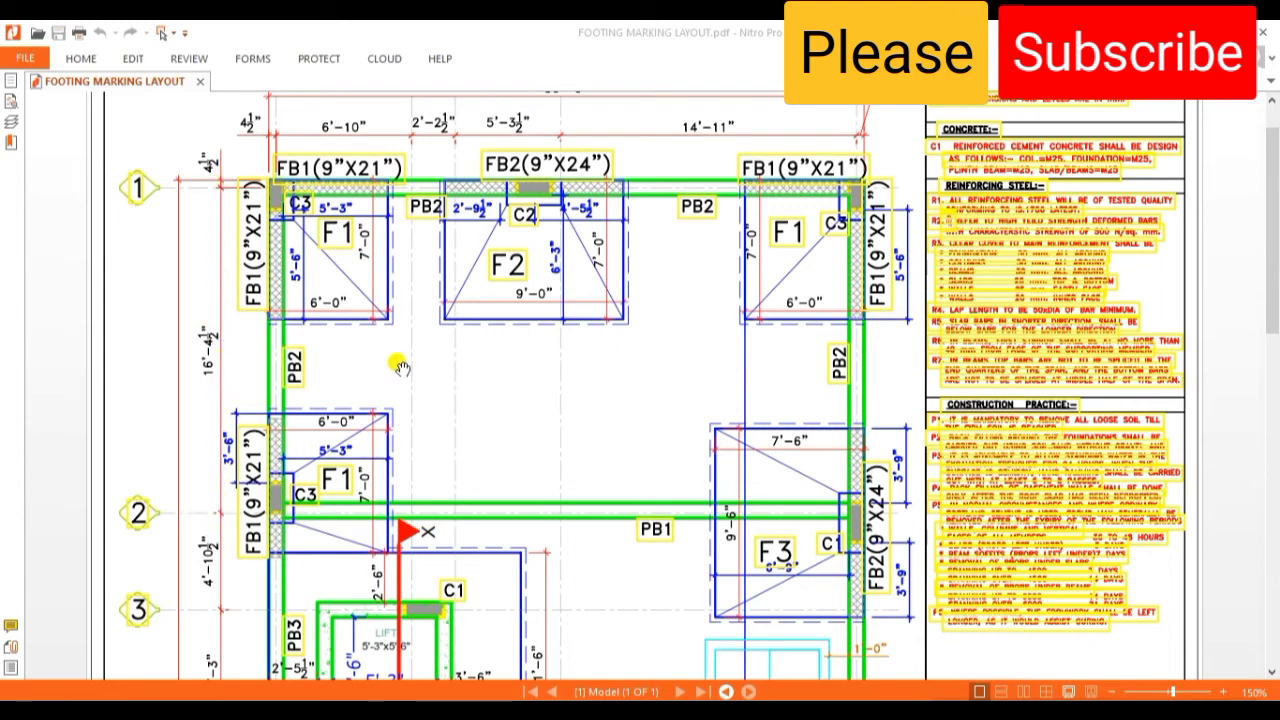
{"action": "scroll", "coordinate": [396, 364], "scroll_direction": "up", "scroll_amount": 1}
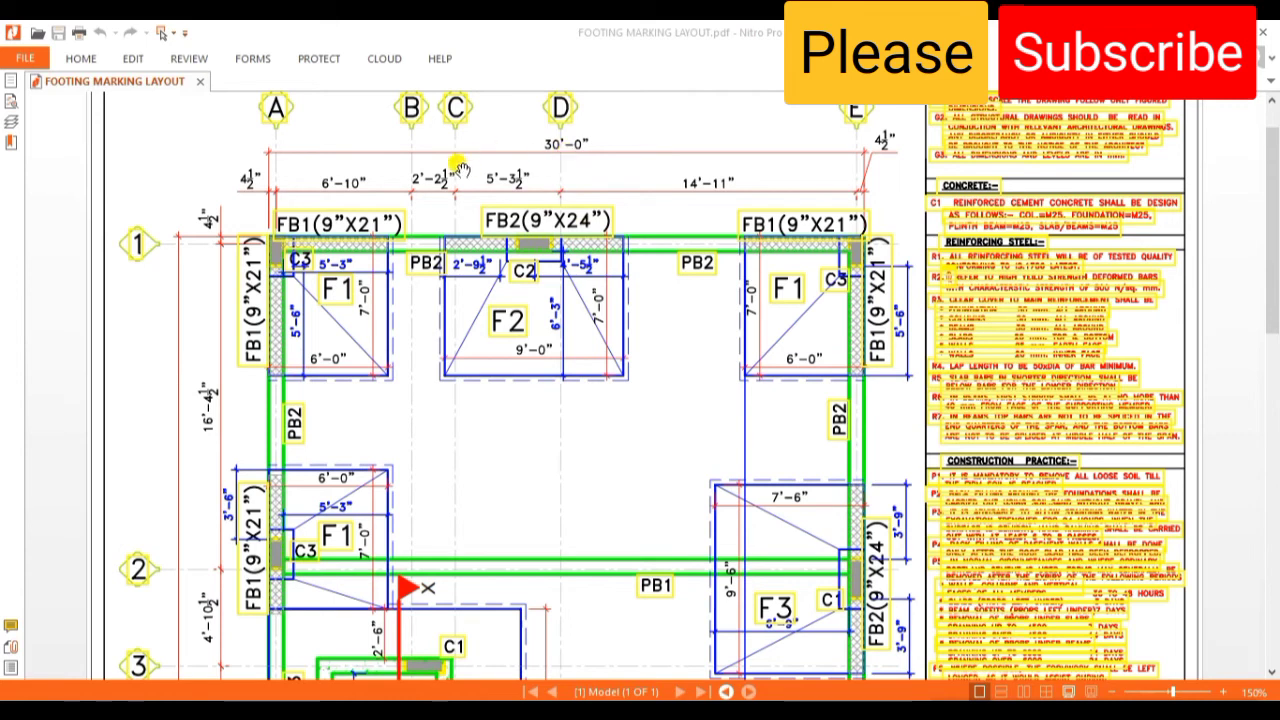
{"action": "scroll", "coordinate": [655, 210], "scroll_direction": "down", "scroll_amount": 1}
{"action": "scroll", "coordinate": [650, 225], "scroll_direction": "down", "scroll_amount": 1}
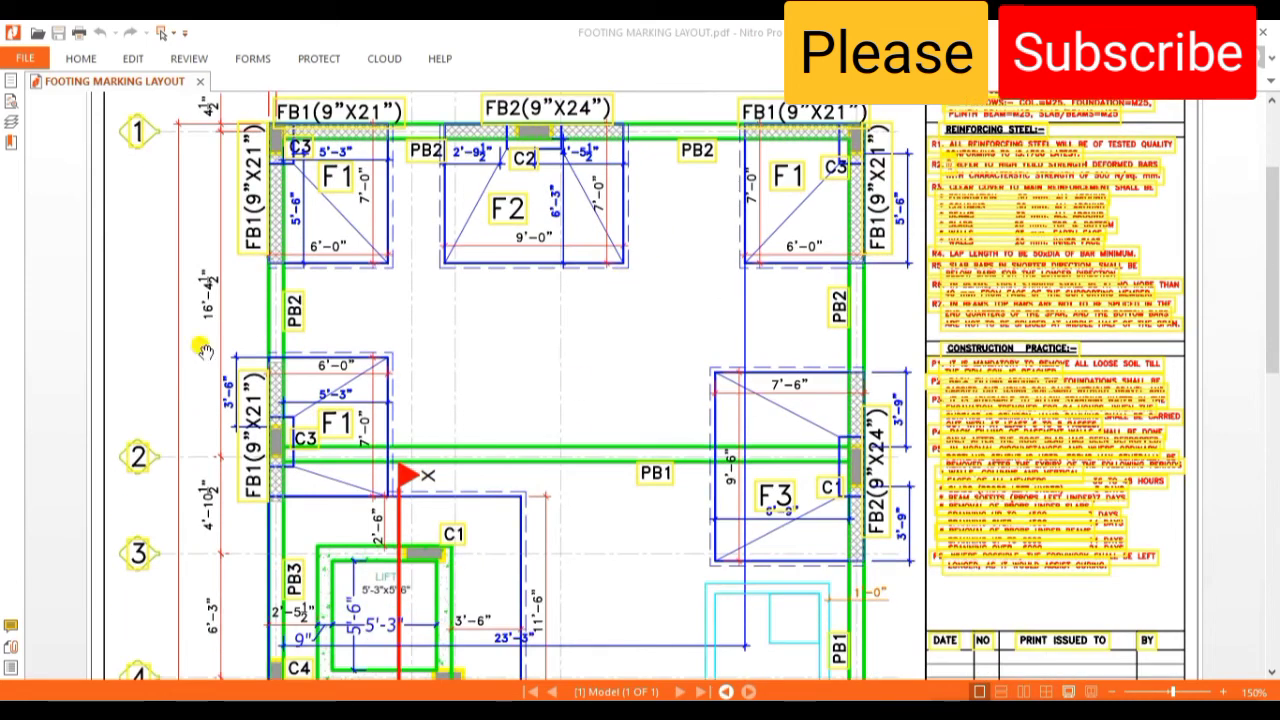
{"action": "scroll", "coordinate": [612, 250], "scroll_direction": "down", "scroll_amount": 1}
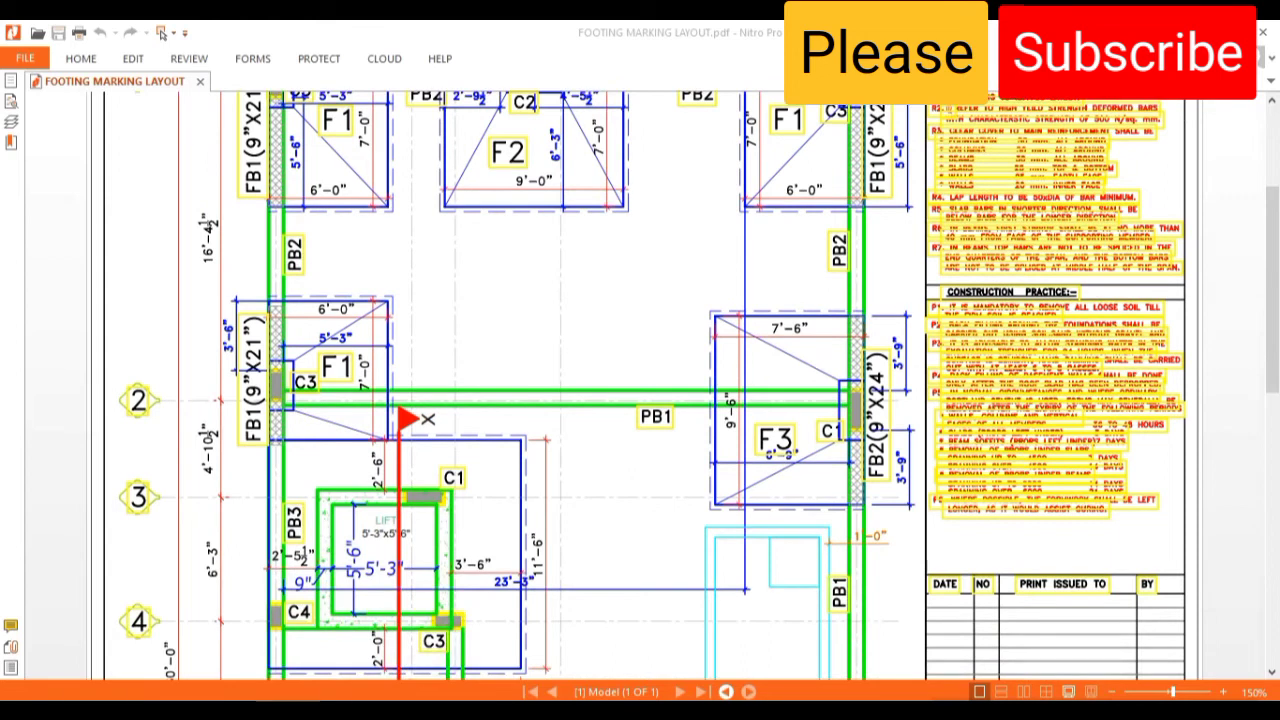
{"action": "mouse_move", "coordinate": [437, 712]}
{"action": "left_click", "coordinate": [437, 640]}
Copy the Plinth Beam Shuttering item name into cell B79.
{"action": "scroll", "coordinate": [471, 286], "scroll_direction": "down", "scroll_amount": 1}
{"action": "scroll", "coordinate": [420, 369], "scroll_direction": "down", "scroll_amount": 1}
{"action": "scroll", "coordinate": [167, 505], "scroll_direction": "up", "scroll_amount": 2}
{"action": "scroll", "coordinate": [198, 448], "scroll_direction": "down", "scroll_amount": 1}
{"action": "scroll", "coordinate": [206, 437], "scroll_direction": "up", "scroll_amount": 1}
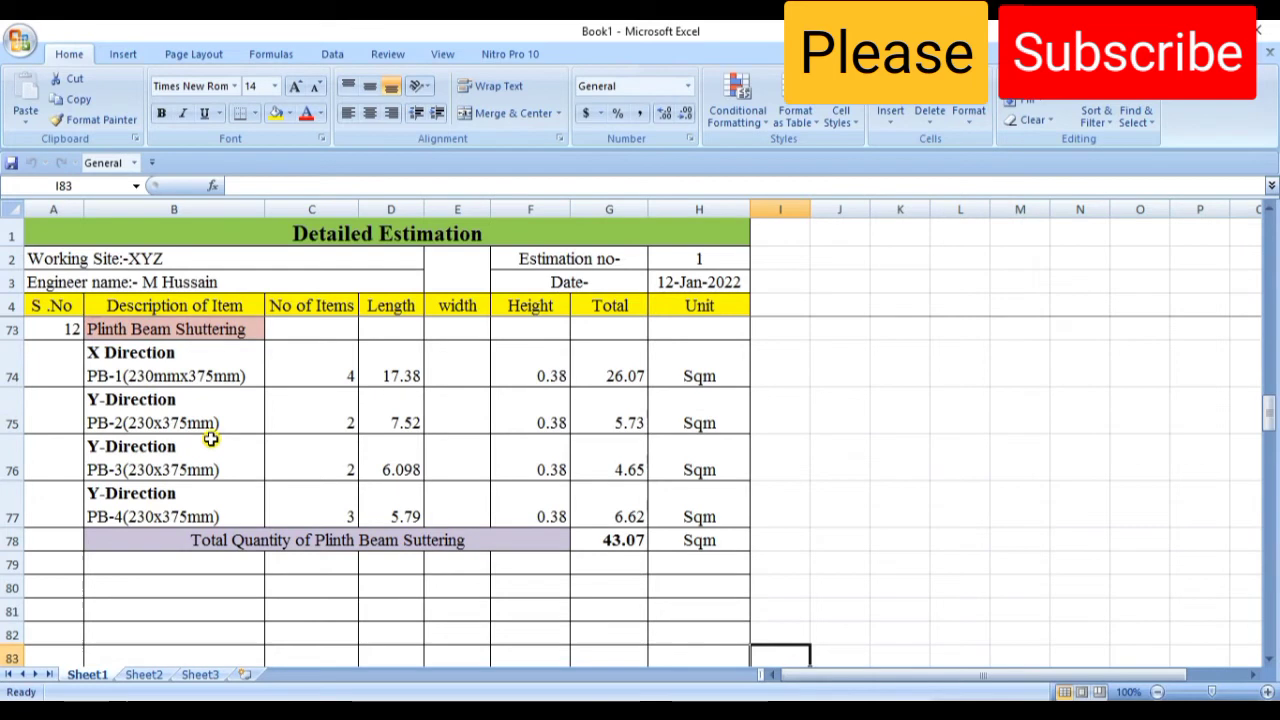
{"action": "left_click", "coordinate": [174, 333]}
{"action": "key", "text": "ctrl+c"}
{"action": "scroll", "coordinate": [214, 366], "scroll_direction": "down", "scroll_amount": 1}
{"action": "left_click", "coordinate": [182, 455]}
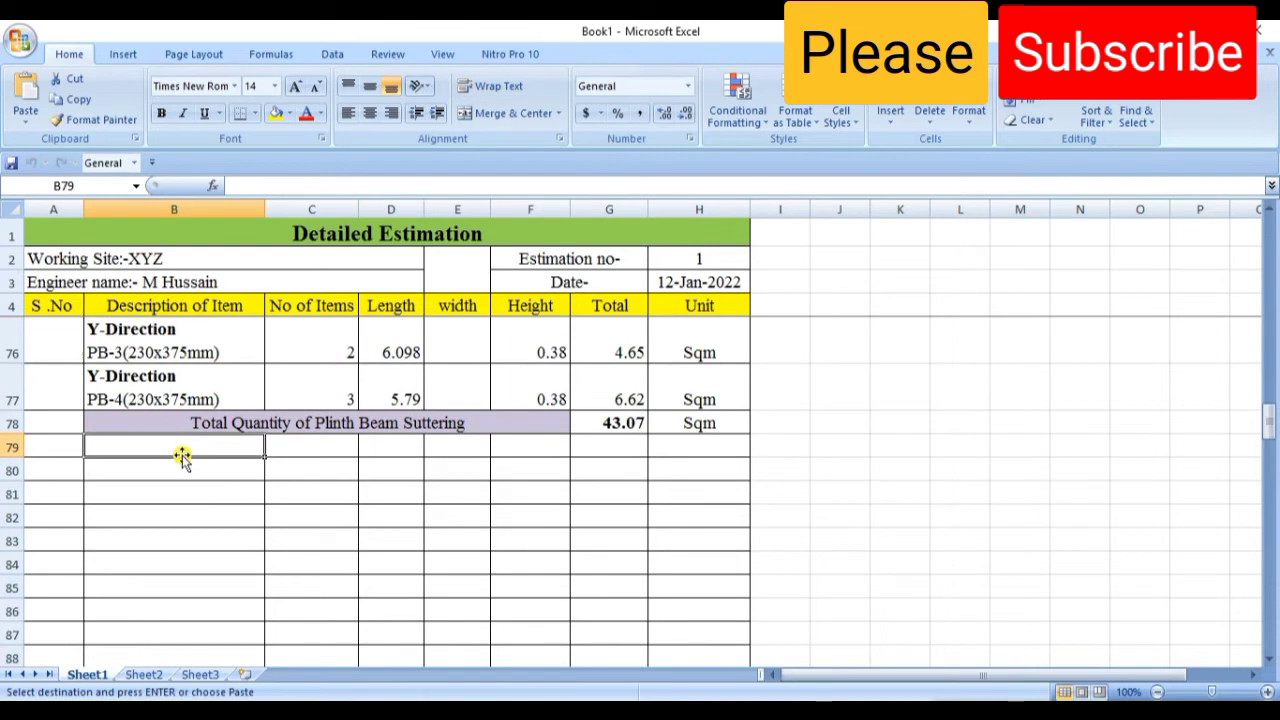
{"action": "key", "text": "ctrl+v"}
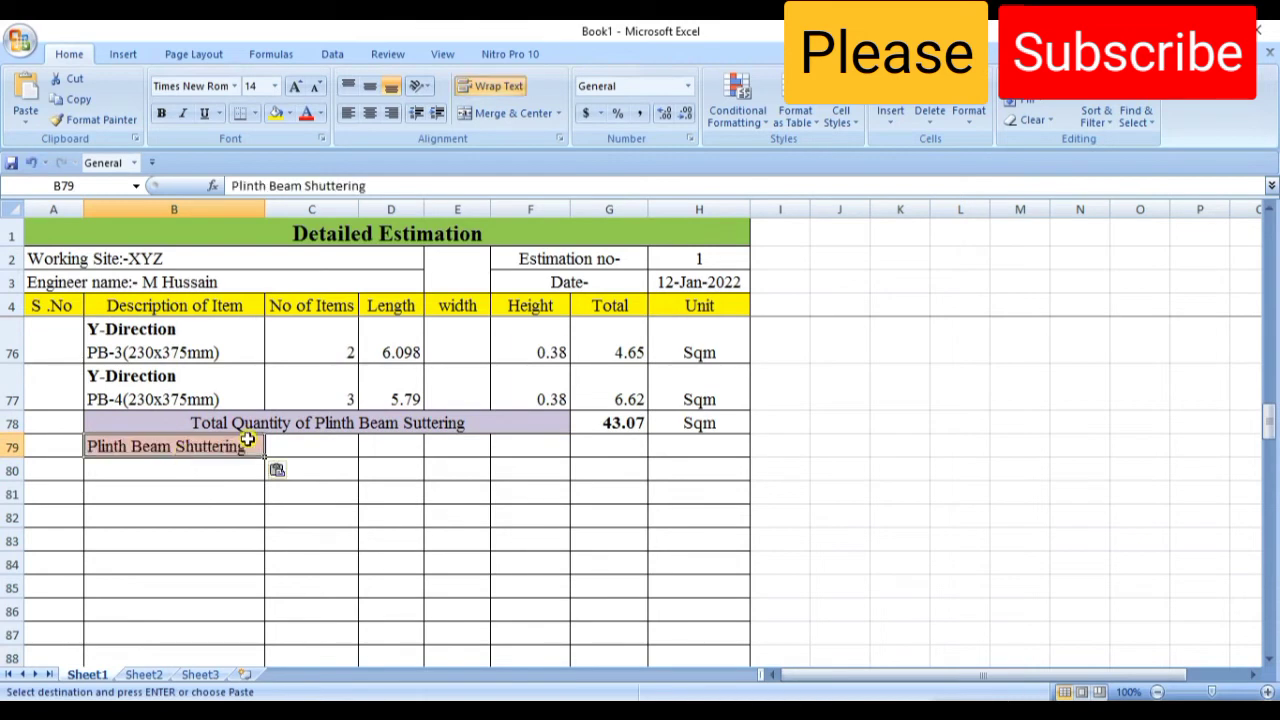
Edit the pasted name in B79 to read Plinth Filling.
{"action": "scroll", "coordinate": [276, 453], "scroll_direction": "down", "scroll_amount": 1}
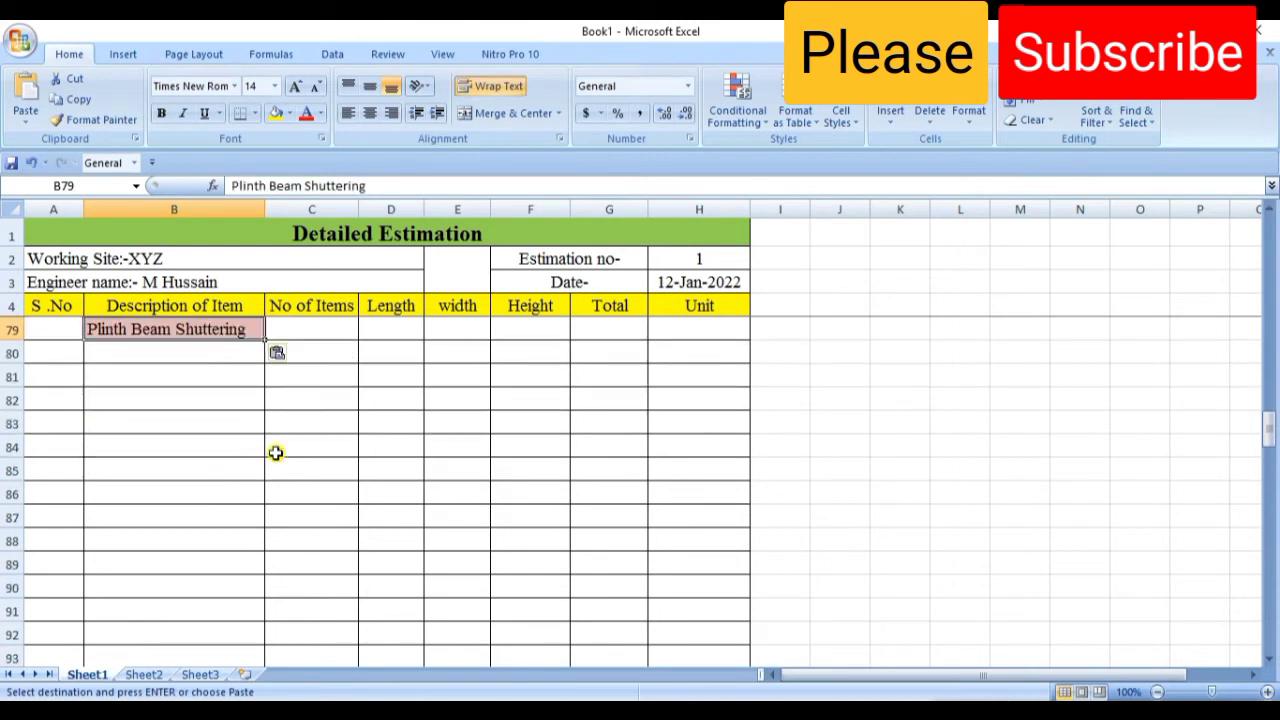
{"action": "double_click", "coordinate": [250, 333]}
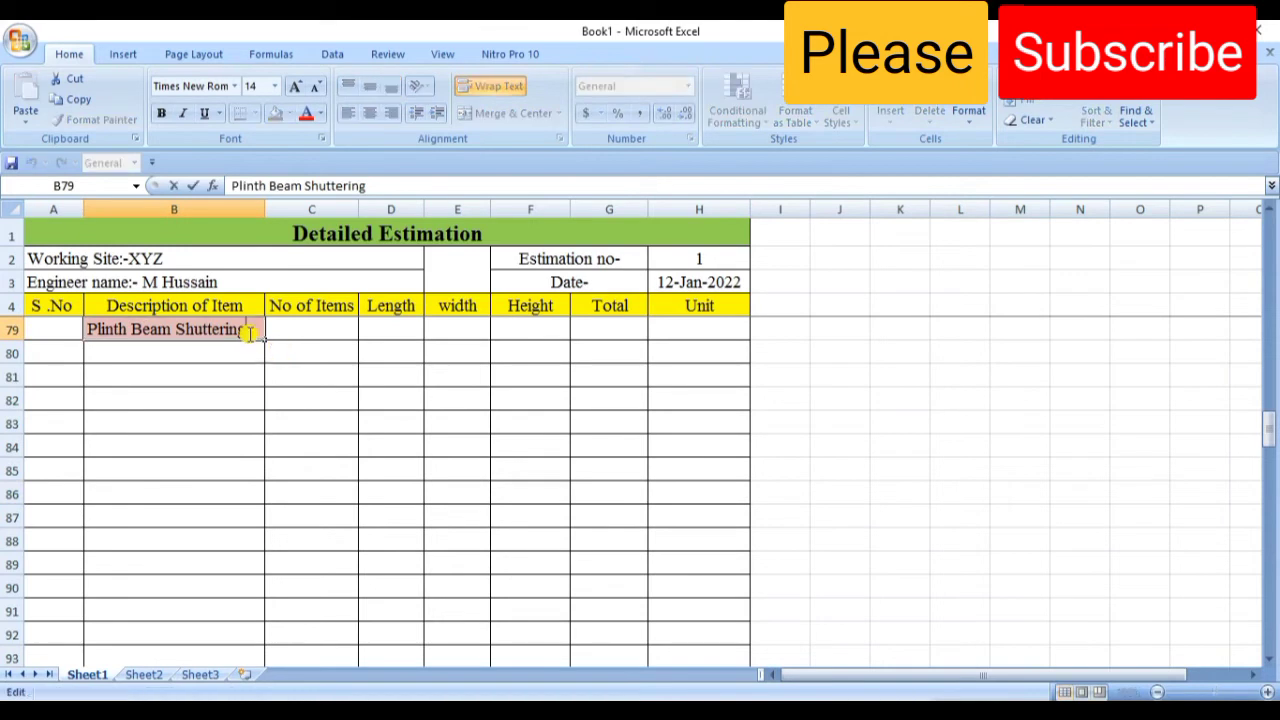
{"action": "key", "text": "BackSpace"}
{"action": "key", "text": "BackSpace"}
{"action": "key", "text": "BackSpace"}
{"action": "key", "text": "BackSpace"}
{"action": "key", "text": "BackSpace"}
{"action": "key", "text": "BackSpace"}
{"action": "key", "text": "BackSpace"}
{"action": "key", "text": "BackSpace"}
{"action": "key", "text": "BackSpace"}
{"action": "key", "text": "BackSpace"}
{"action": "key", "text": "BackSpace"}
{"action": "key", "text": "BackSpace"}
{"action": "type", "text": "F"}
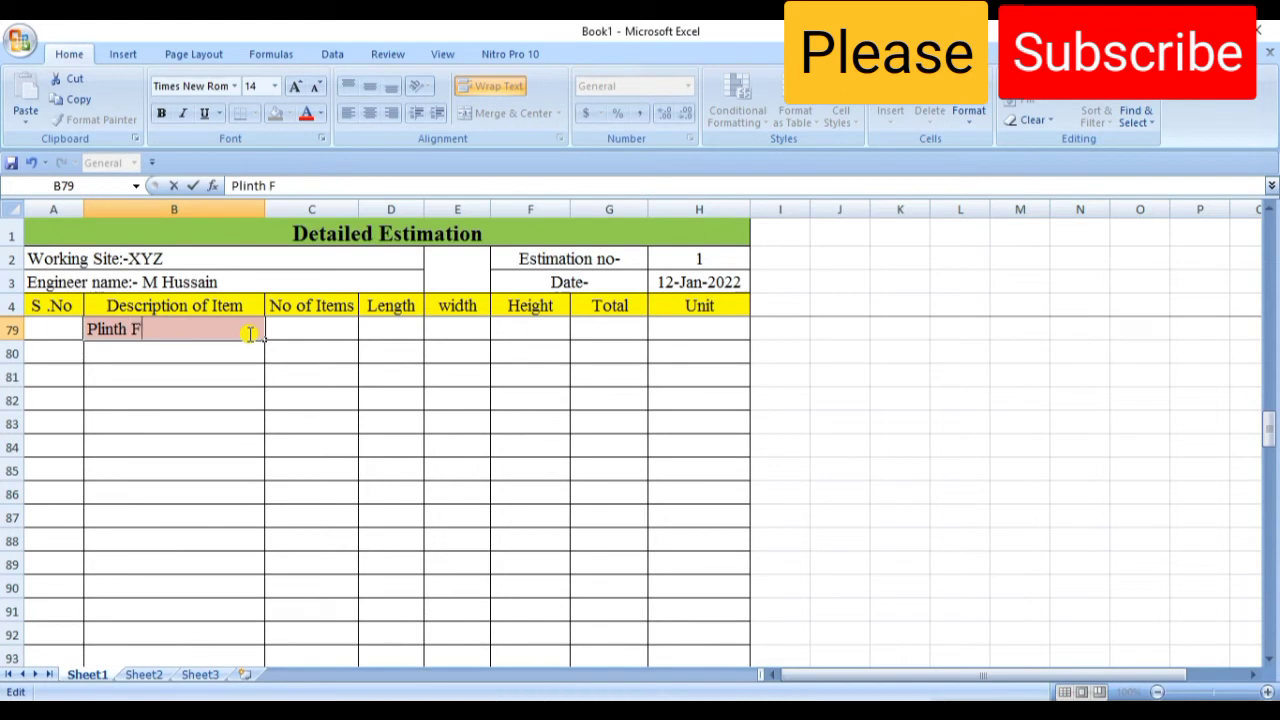
{"action": "type", "text": "illing"}
{"action": "left_click", "coordinate": [457, 398]}
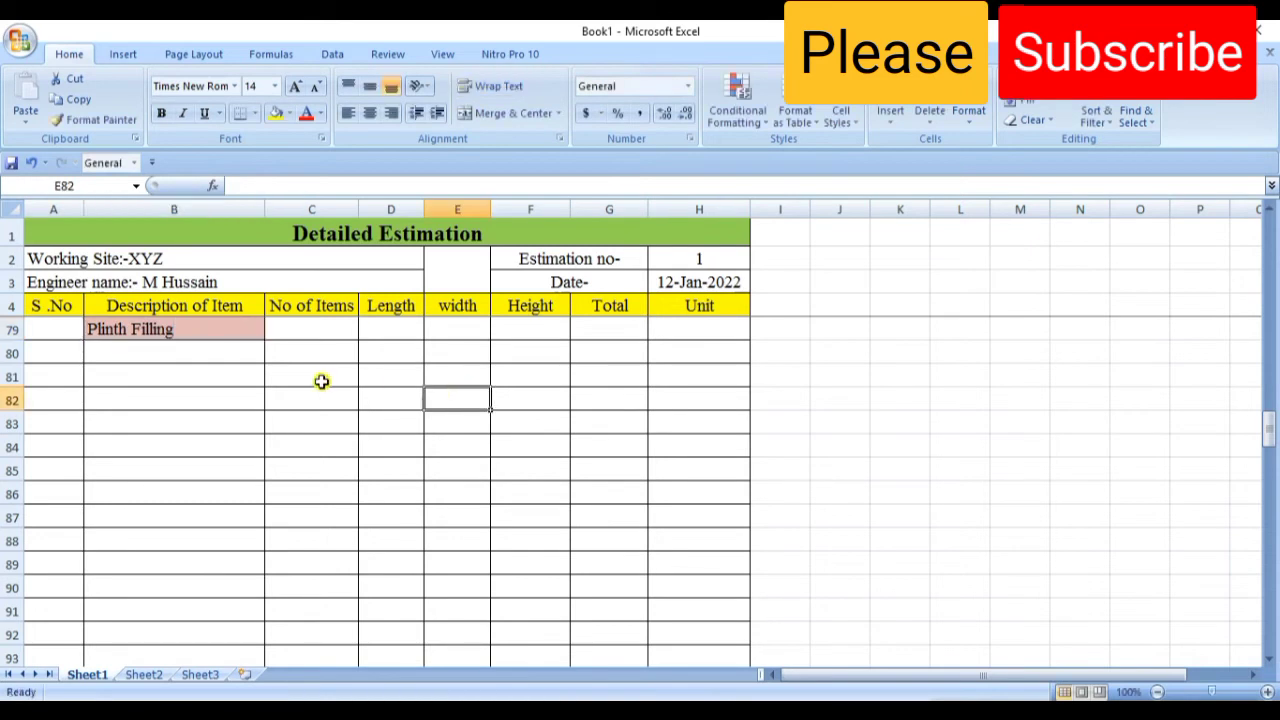
Enter serial number 13 in A79.
{"action": "scroll", "coordinate": [88, 344], "scroll_direction": "up", "scroll_amount": 2}
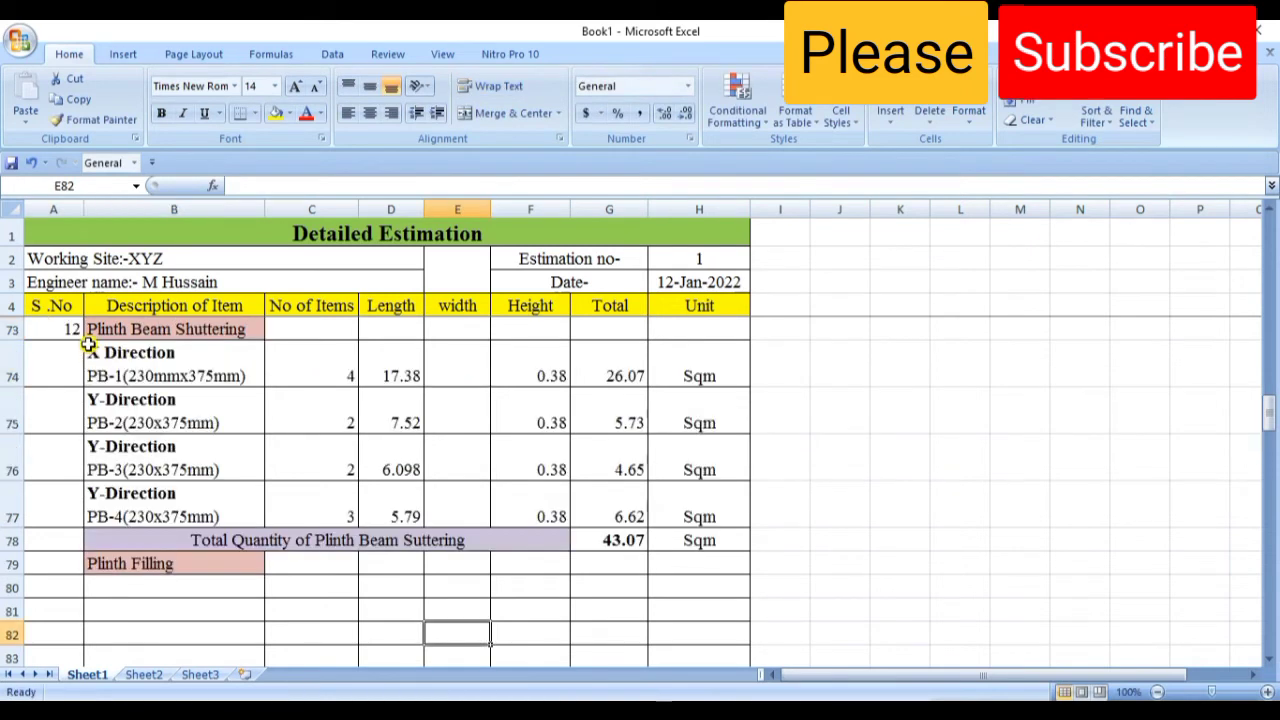
{"action": "scroll", "coordinate": [90, 350], "scroll_direction": "down", "scroll_amount": 2}
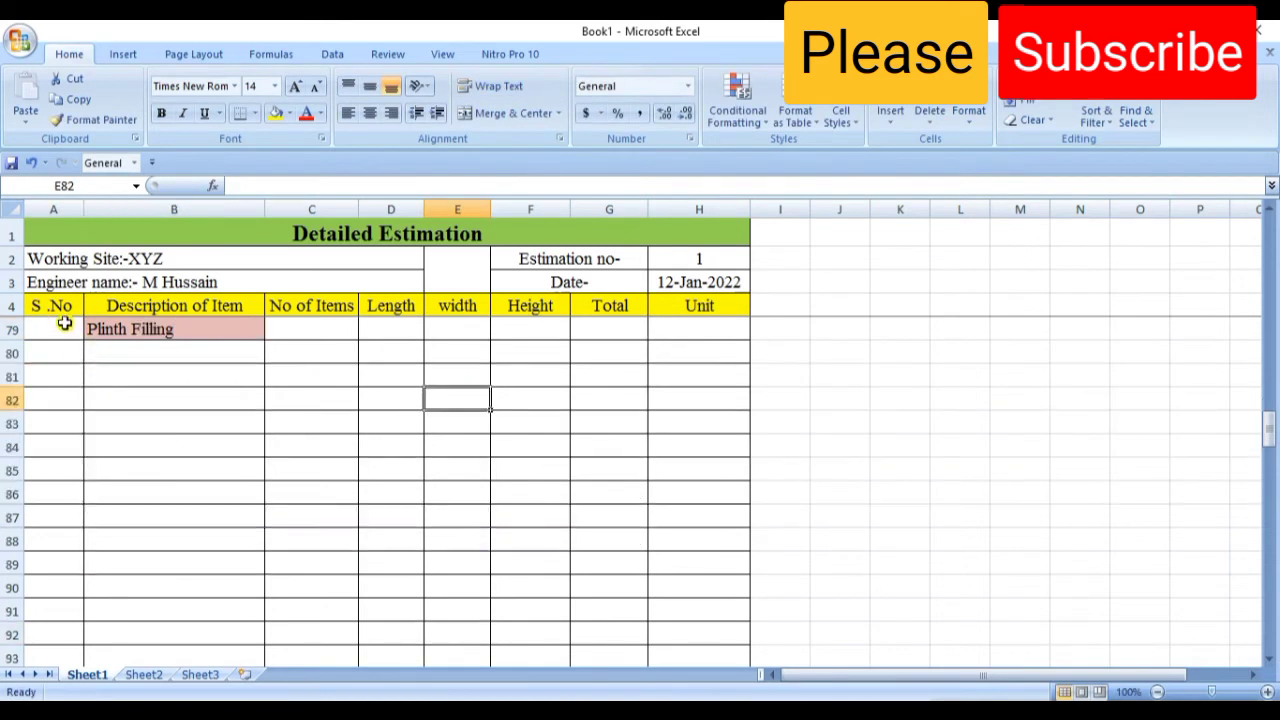
{"action": "left_click", "coordinate": [62, 336]}
{"action": "type", "text": "13"}
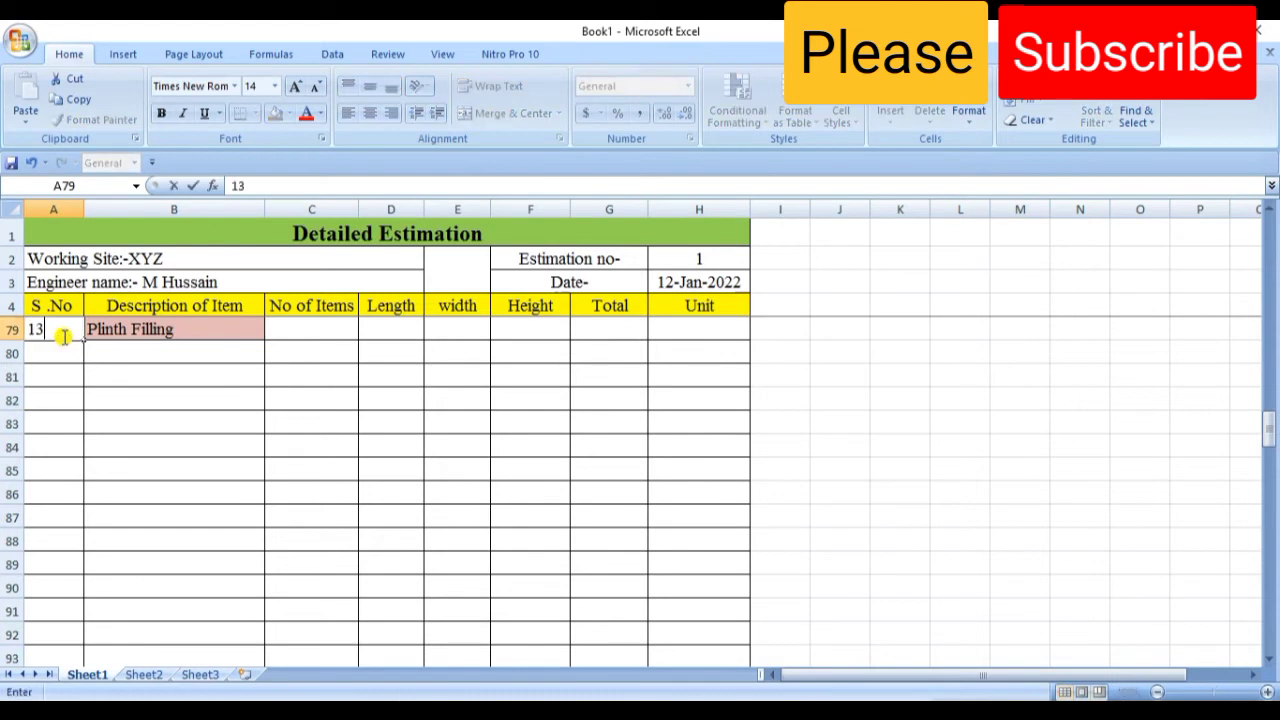
{"action": "scroll", "coordinate": [334, 440], "scroll_direction": "up", "scroll_amount": 1}
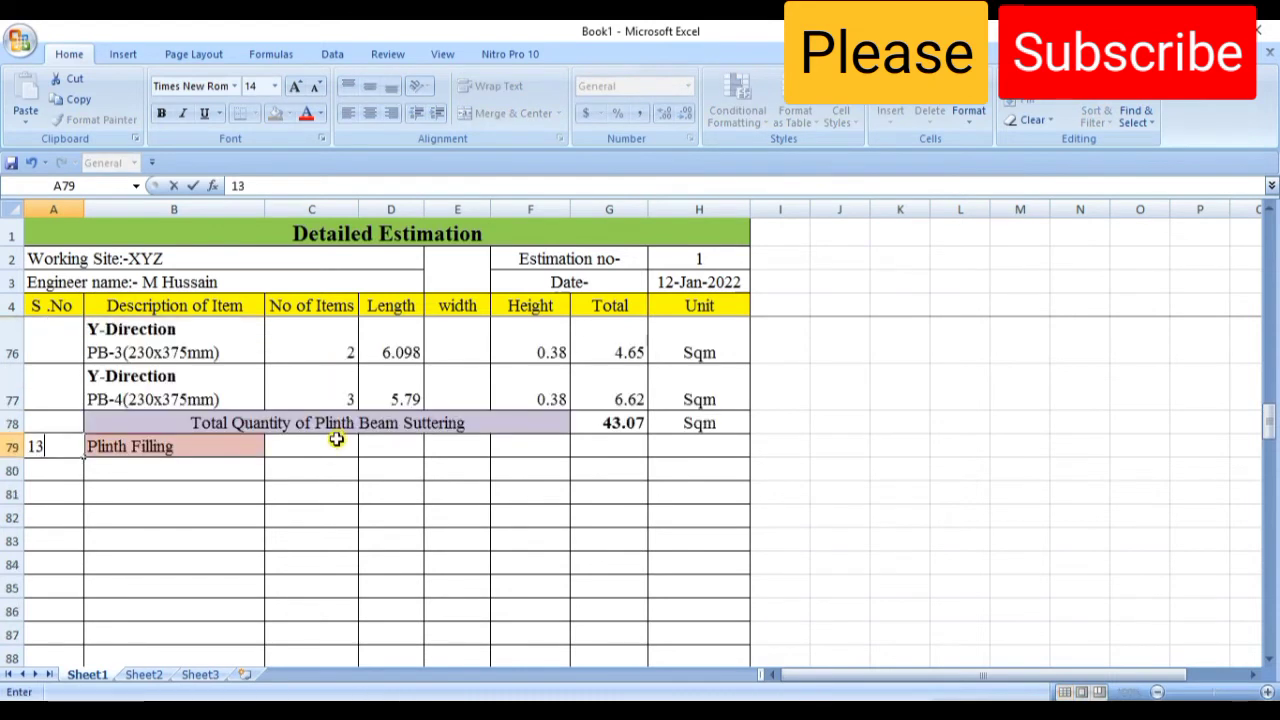
{"action": "left_click", "coordinate": [430, 440]}
List Area-1 in B80 and Area-2 in B81 beneath Plinth Filling.
{"action": "scroll", "coordinate": [418, 377], "scroll_direction": "down", "scroll_amount": 1}
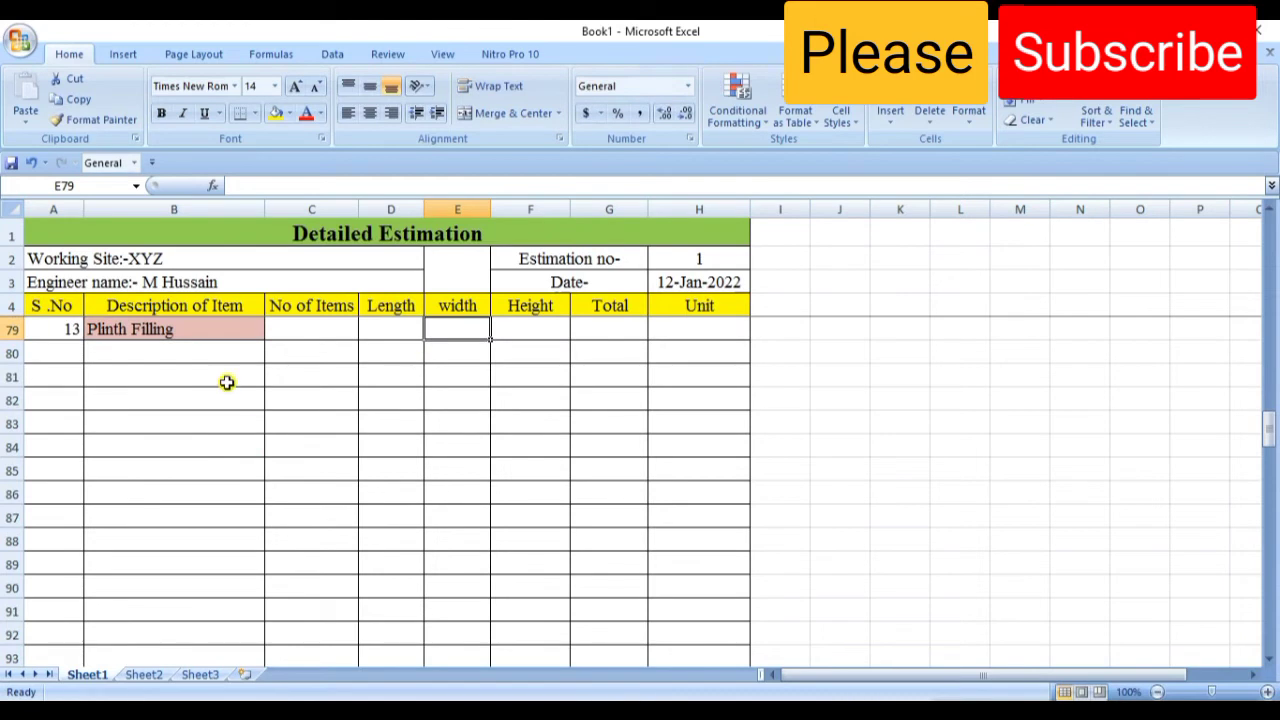
{"action": "scroll", "coordinate": [203, 403], "scroll_direction": "up", "scroll_amount": 1}
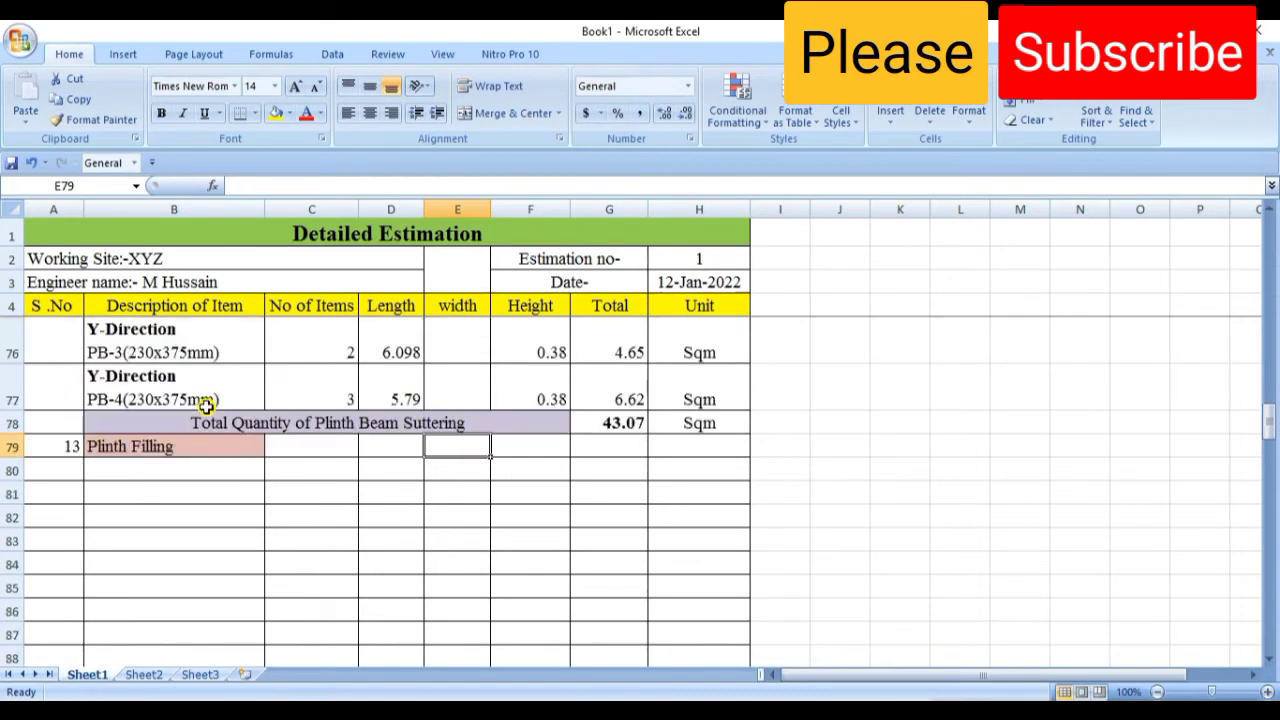
{"action": "scroll", "coordinate": [195, 420], "scroll_direction": "down", "scroll_amount": 2}
{"action": "scroll", "coordinate": [179, 392], "scroll_direction": "up", "scroll_amount": 1}
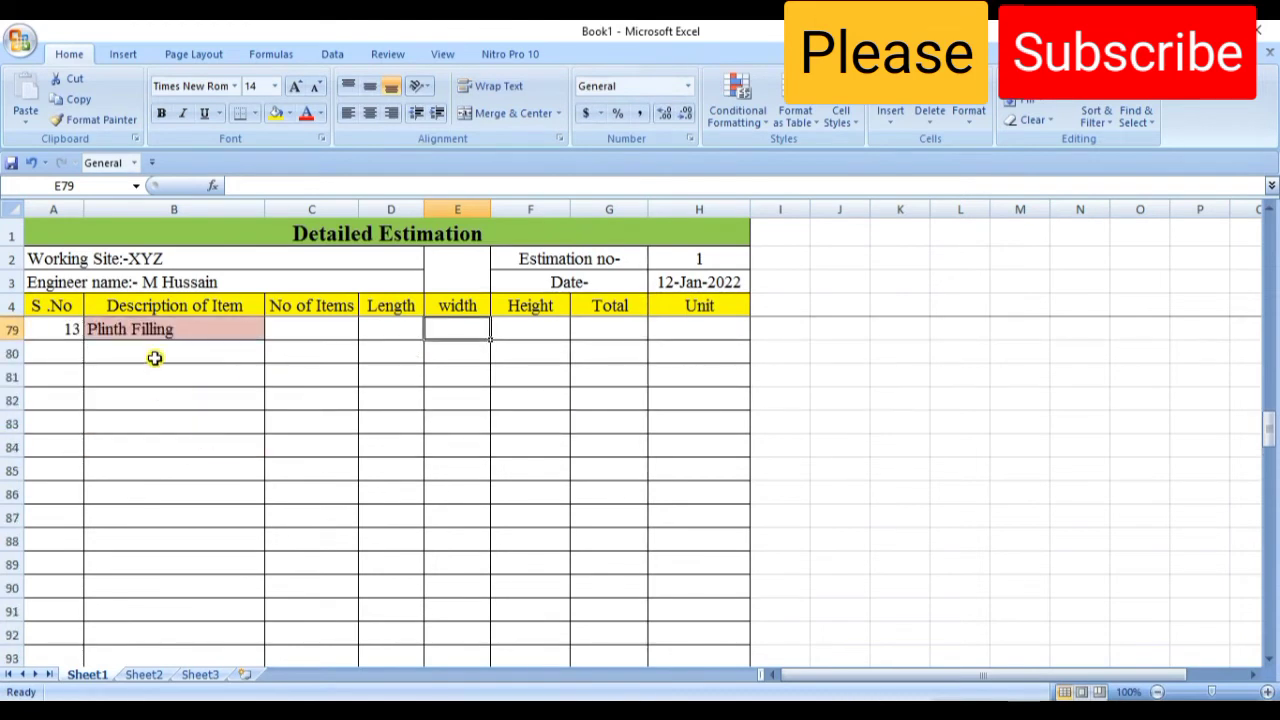
{"action": "left_click", "coordinate": [155, 358]}
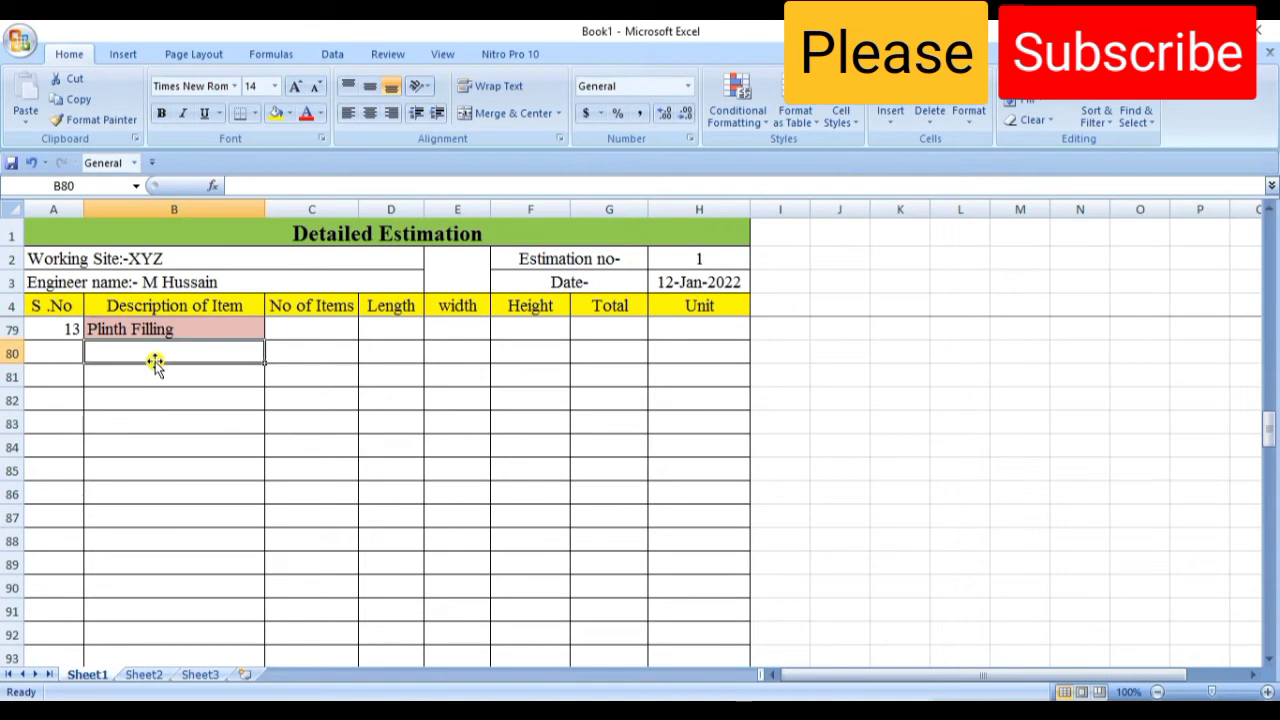
{"action": "type", "text": "Area"}
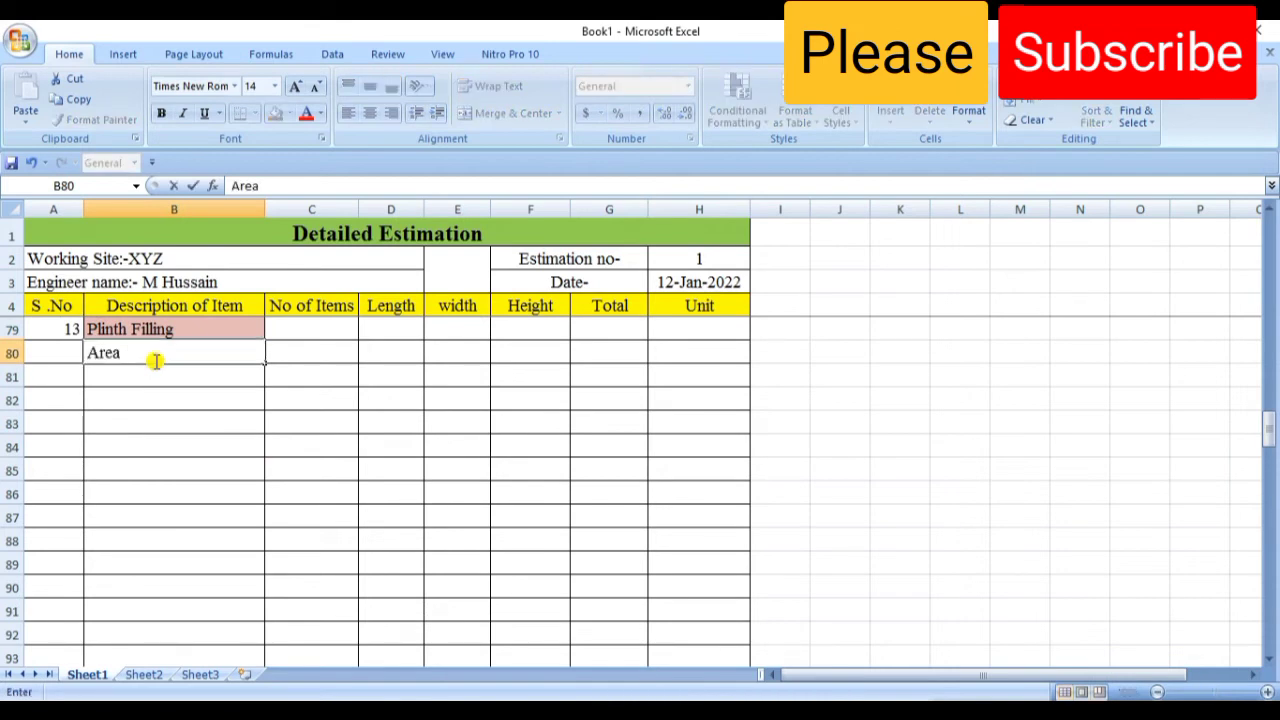
{"action": "type", "text": "-1"}
{"action": "left_click", "coordinate": [207, 440]}
{"action": "left_click", "coordinate": [160, 383]}
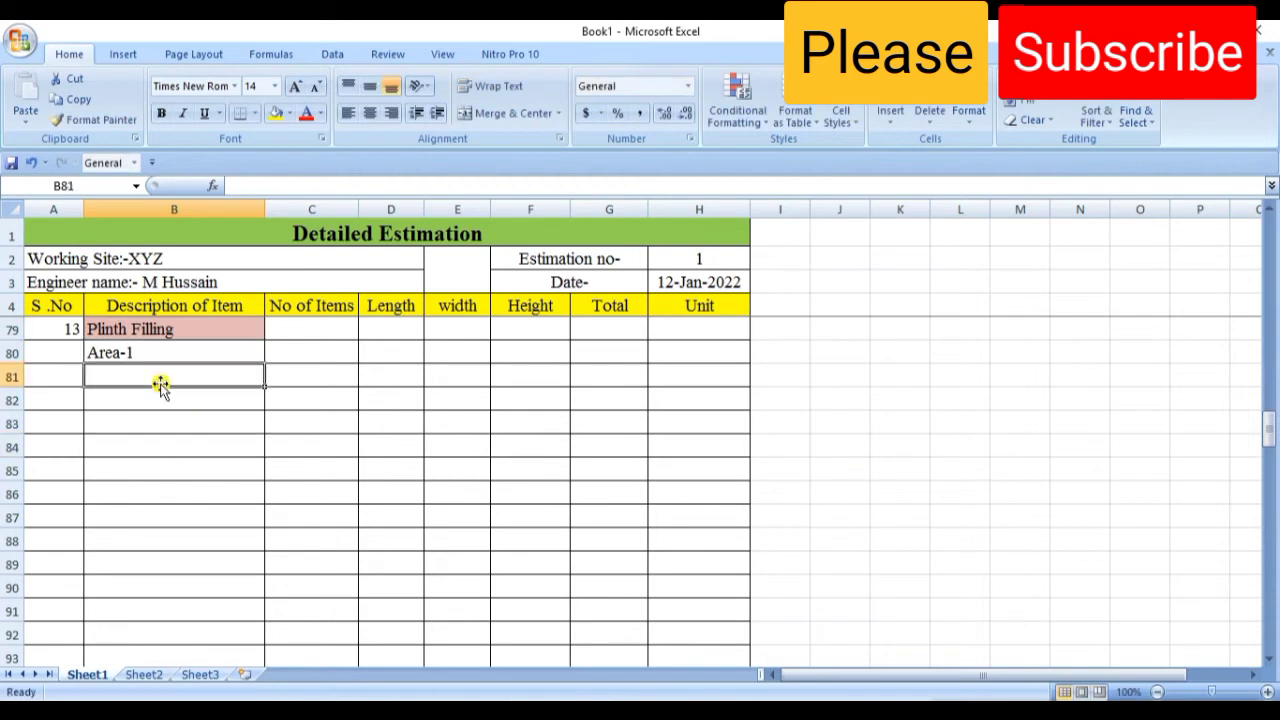
{"action": "type", "text": "Area-1"}
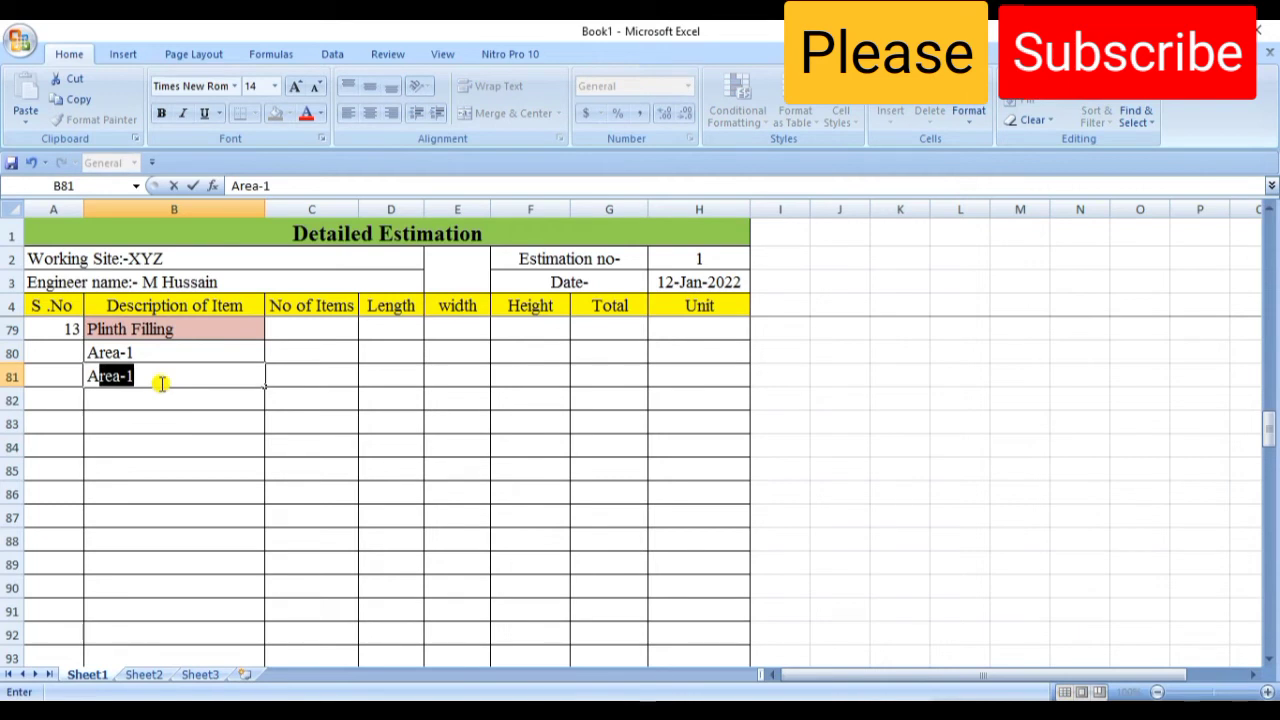
{"action": "left_click", "coordinate": [160, 383]}
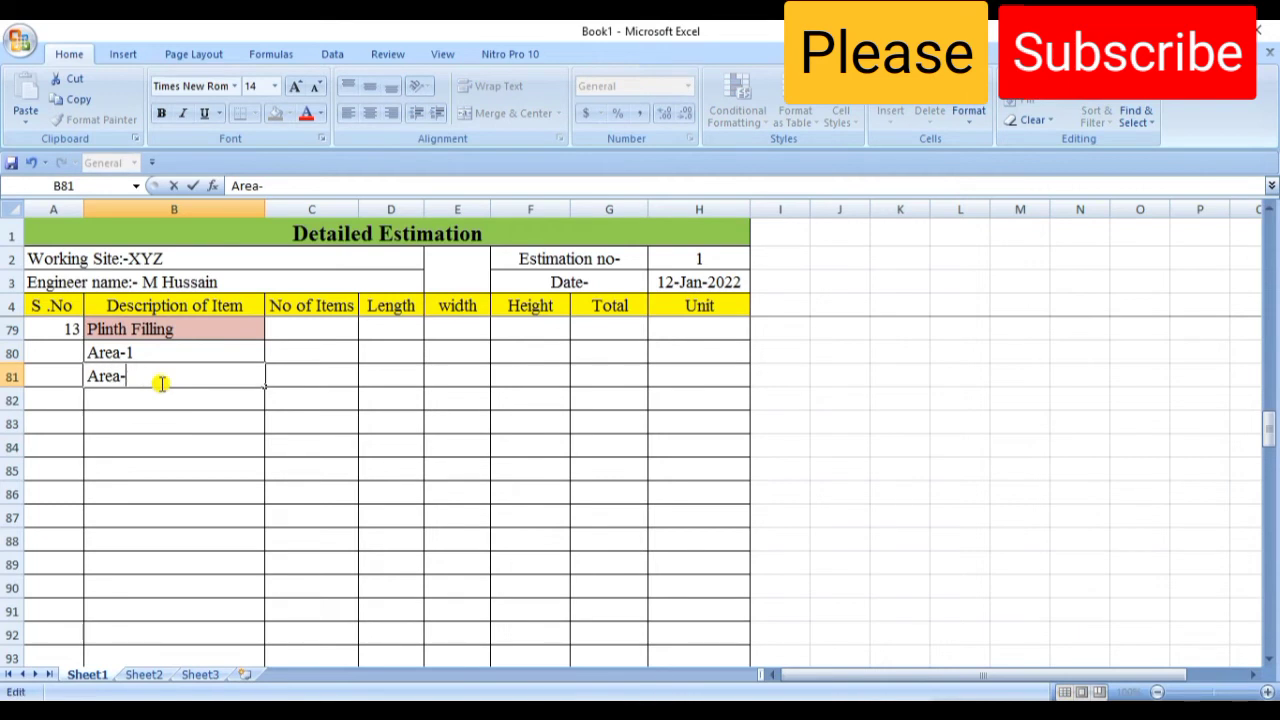
{"action": "type", "text": "2"}
Give Area-1 an item count of 1 in C80.
{"action": "left_click", "coordinate": [295, 357]}
{"action": "type", "text": "1"}
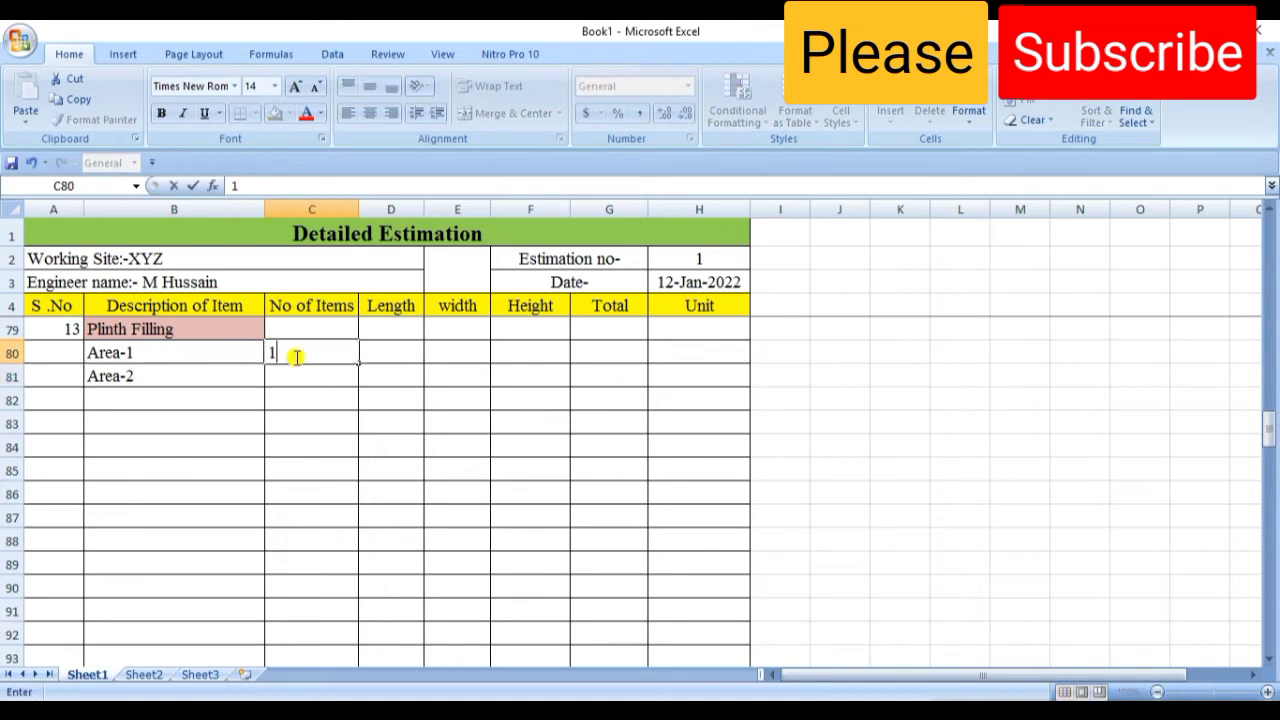
{"action": "left_click", "coordinate": [387, 450]}
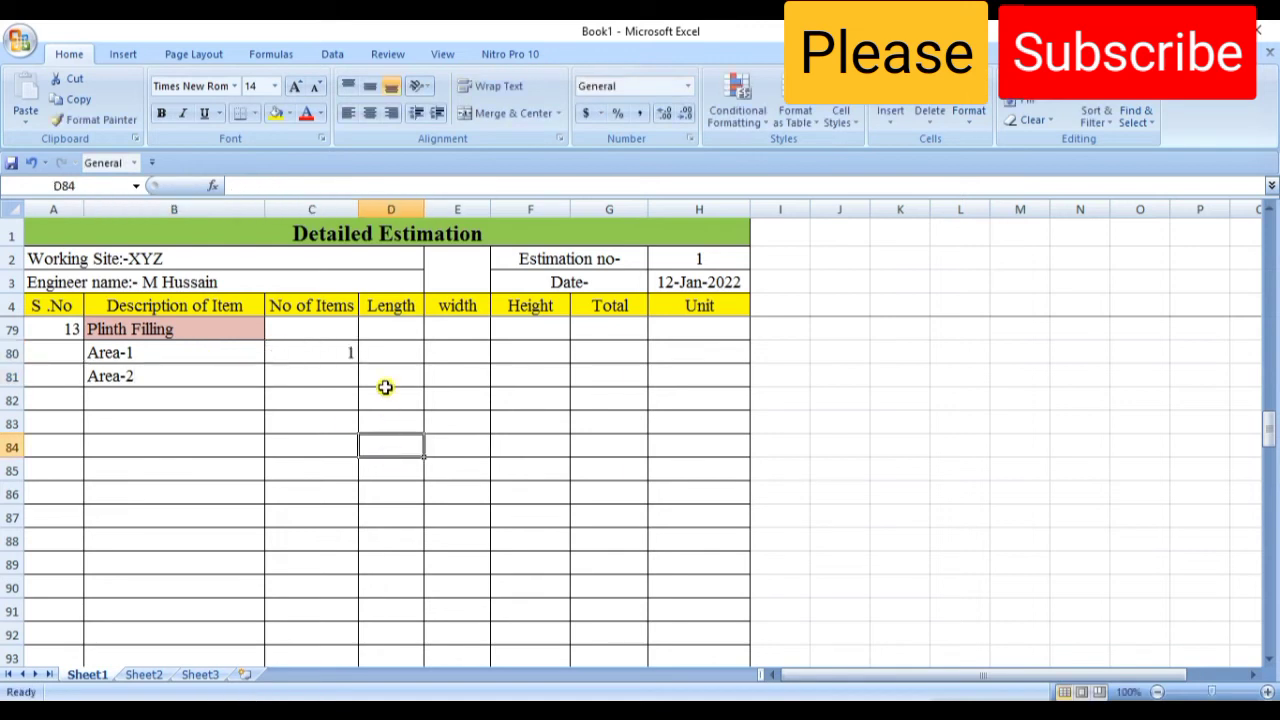
Enter Area-1 length =(30-1.5)/3.28 in D80, displayed as 8.69.
{"action": "left_click", "coordinate": [392, 355]}
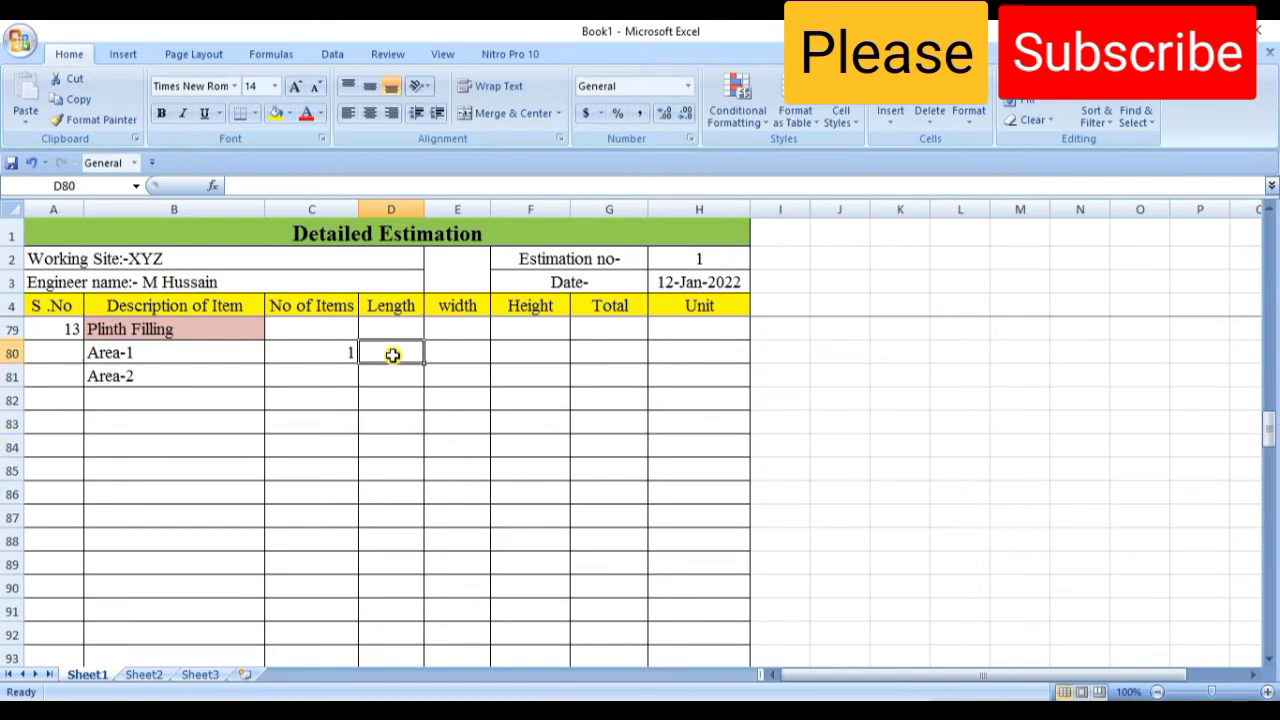
{"action": "type", "text": "="}
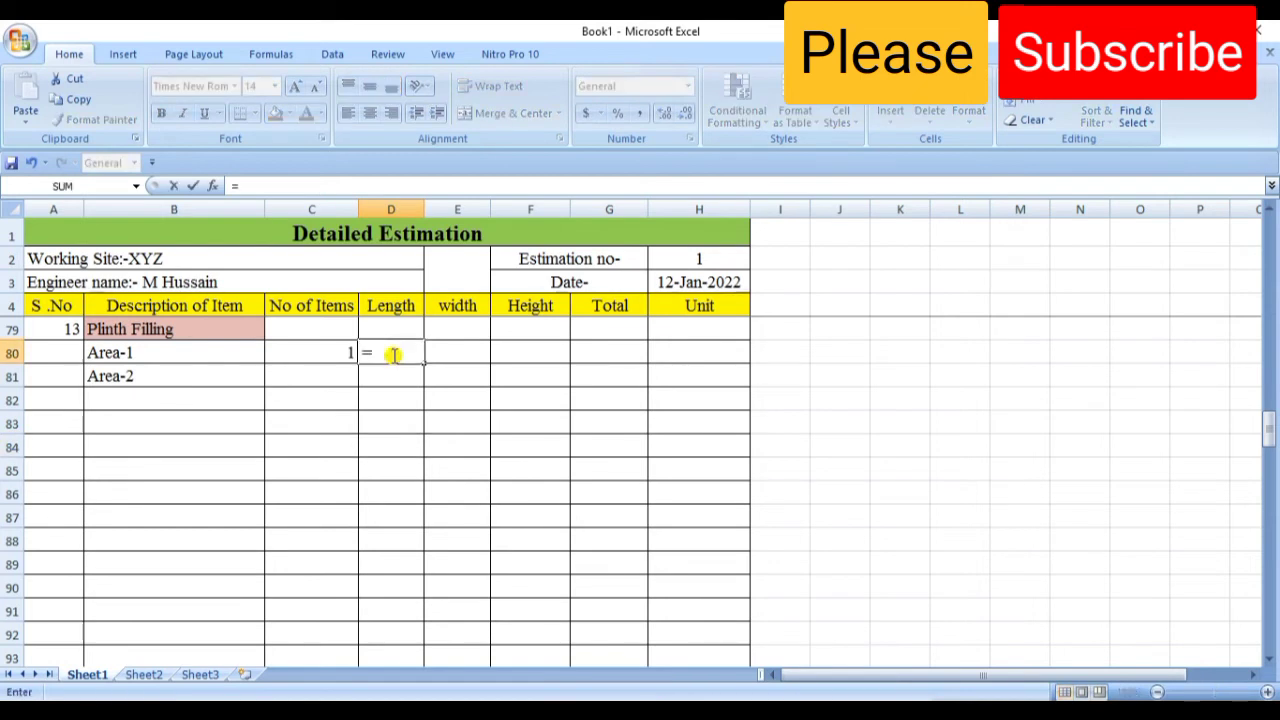
{"action": "type", "text": "(30-"}
{"action": "type", "text": "1.5"}
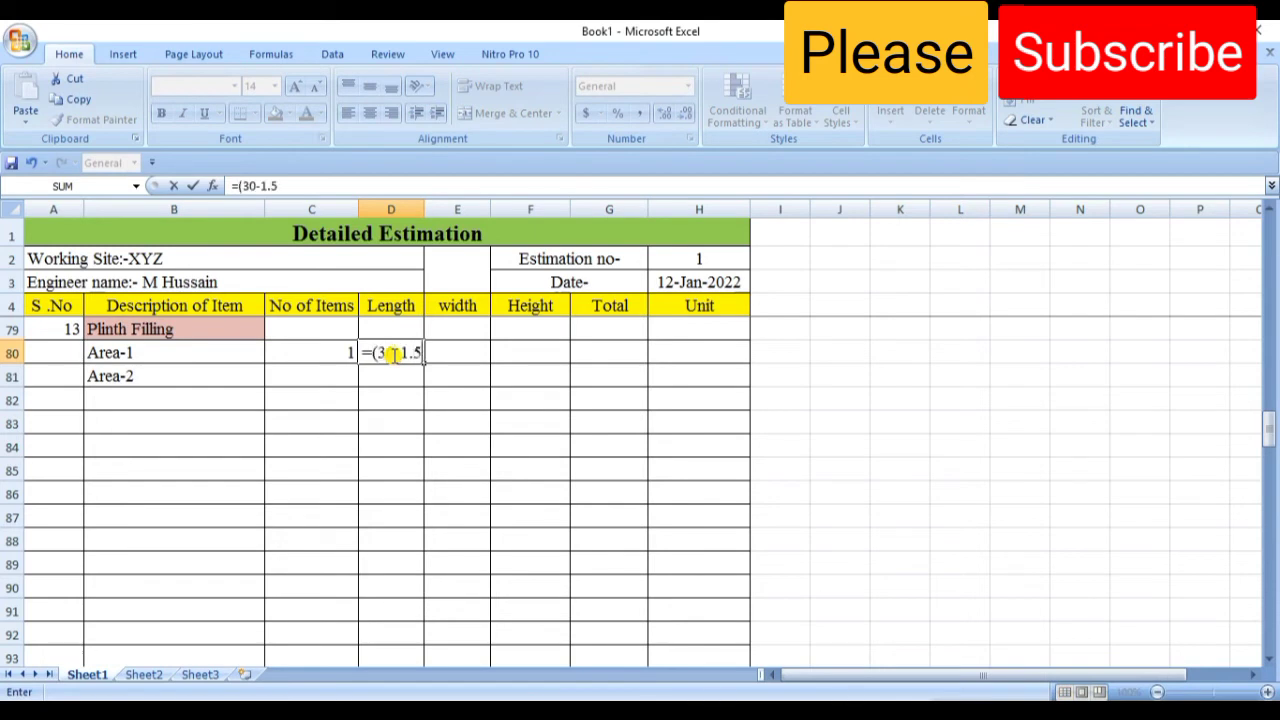
{"action": "type", "text": ")"}
{"action": "type", "text": "/3.28"}
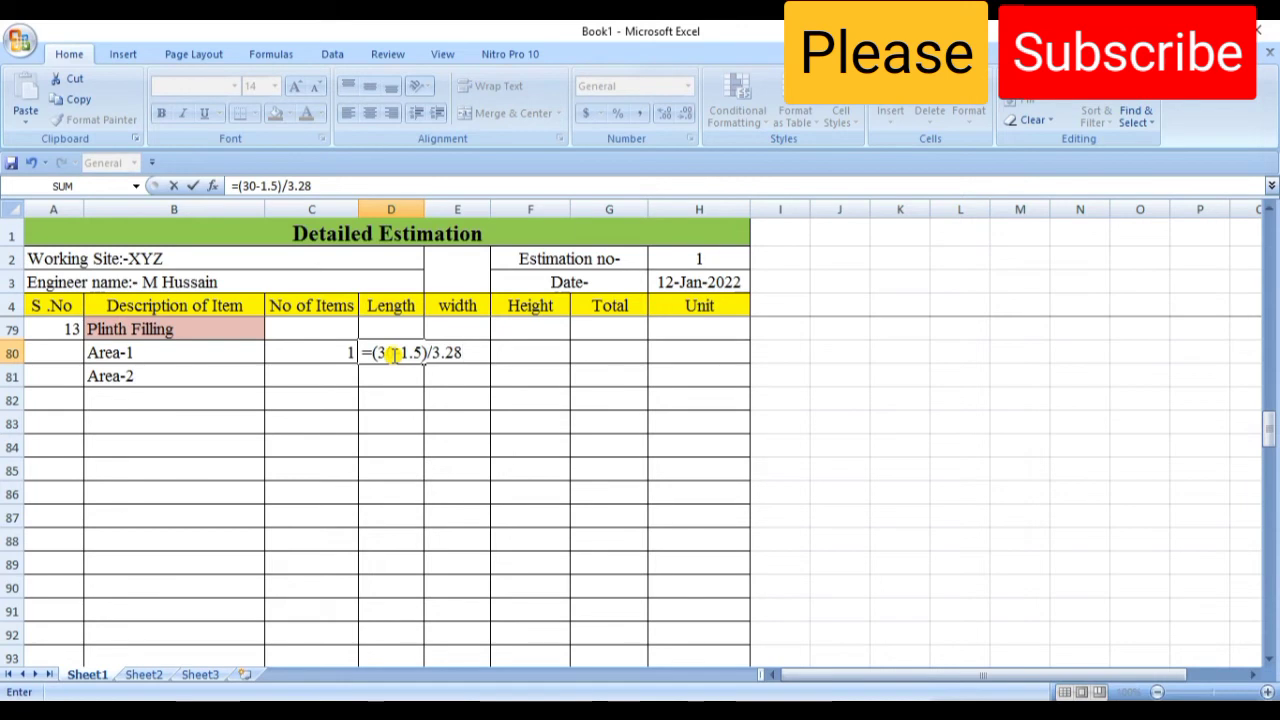
{"action": "key", "text": "Return"}
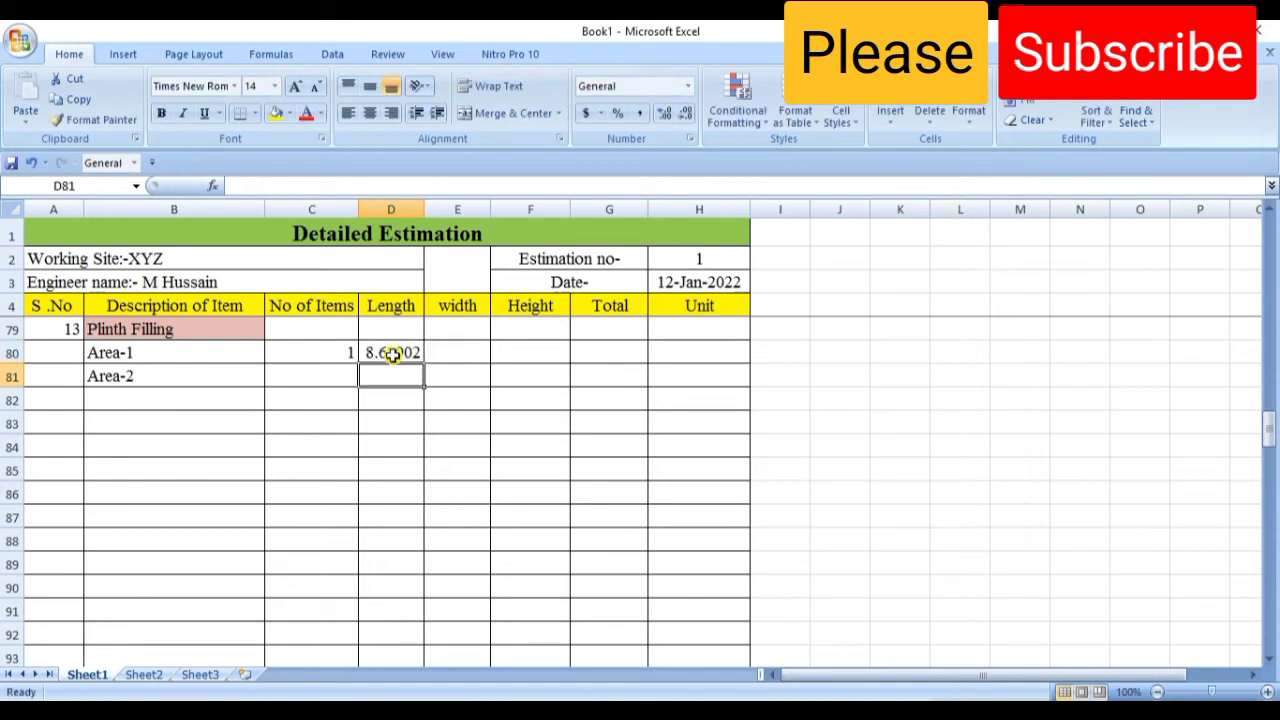
{"action": "left_click", "coordinate": [393, 354]}
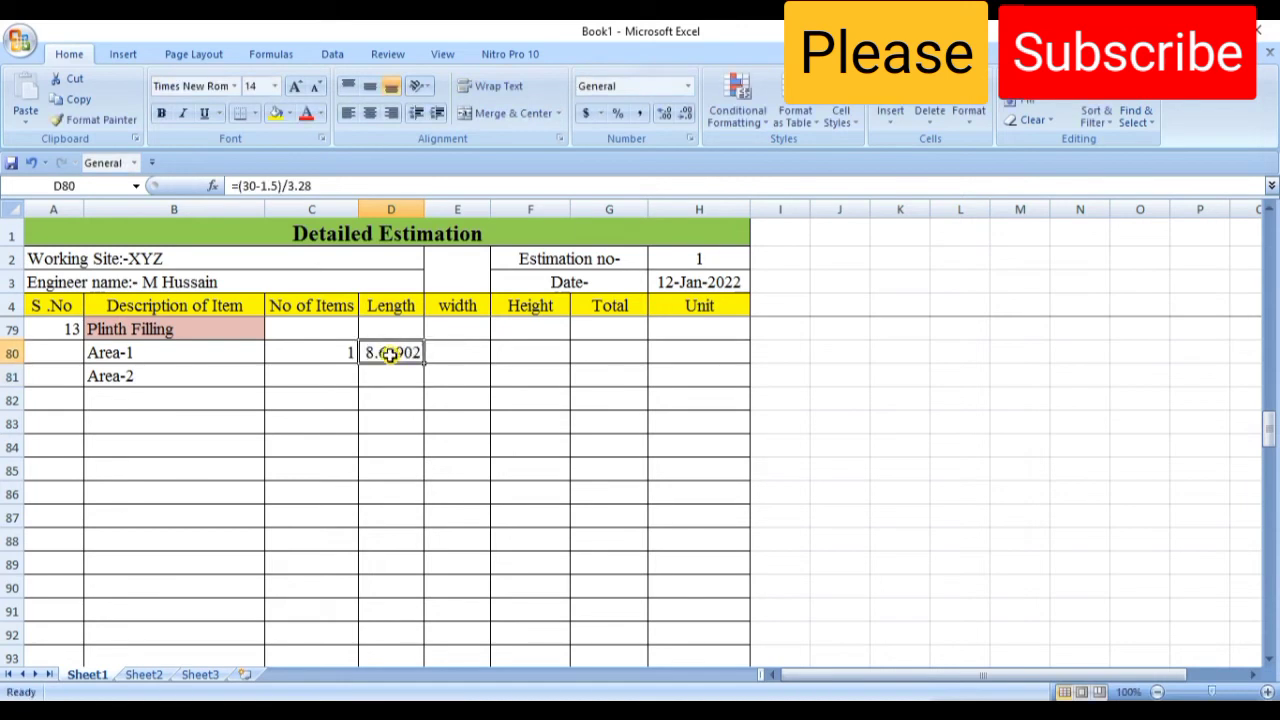
{"action": "left_click", "coordinate": [666, 115]}
{"action": "left_click", "coordinate": [686, 116]}
{"action": "left_click", "coordinate": [686, 116]}
{"action": "left_click", "coordinate": [686, 116]}
{"action": "left_click", "coordinate": [686, 116]}
{"action": "left_click", "coordinate": [830, 450]}
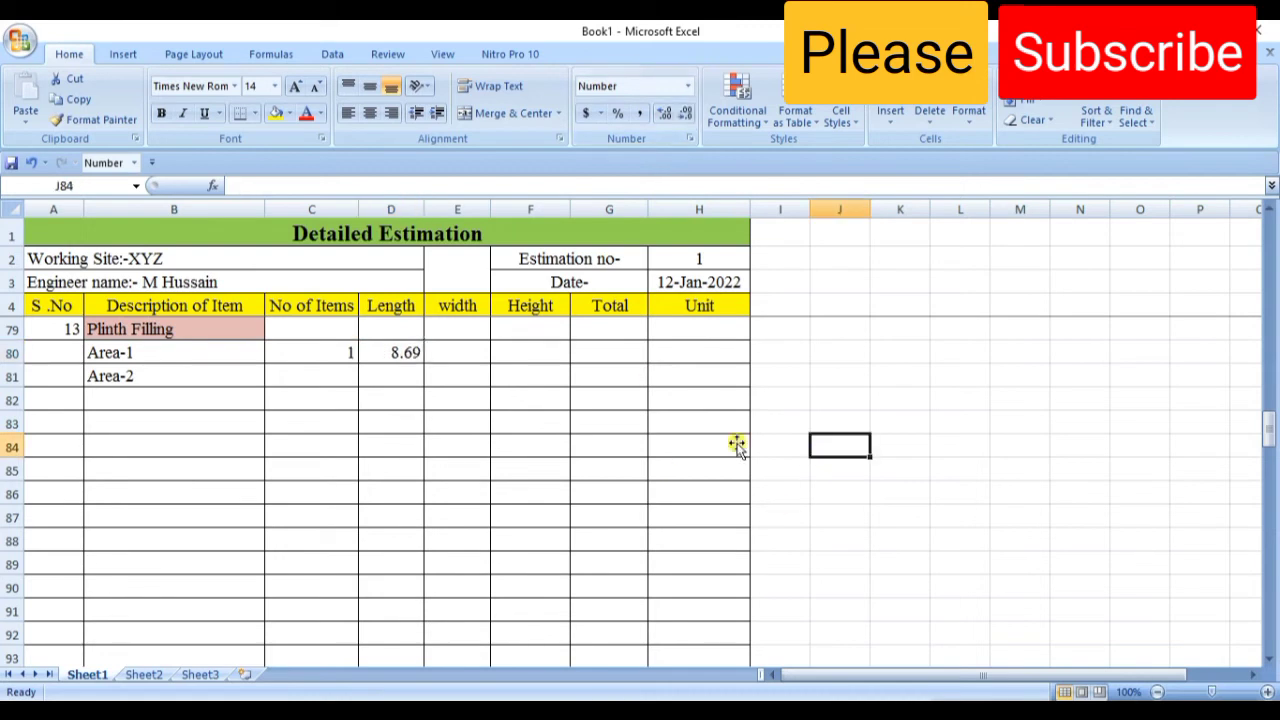
Enter Area-1 width =16/3.28 in E80, displayed to two decimals as 4.88.
{"action": "left_click", "coordinate": [477, 355]}
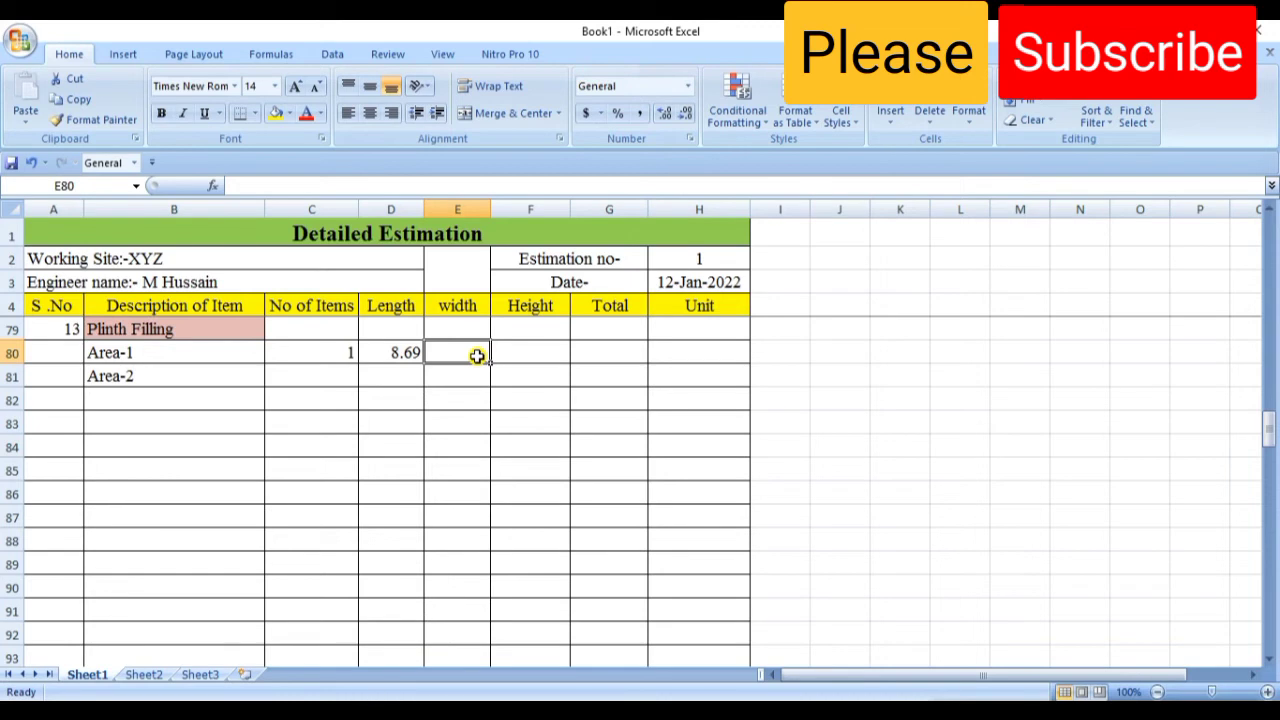
{"action": "type", "text": "1"}
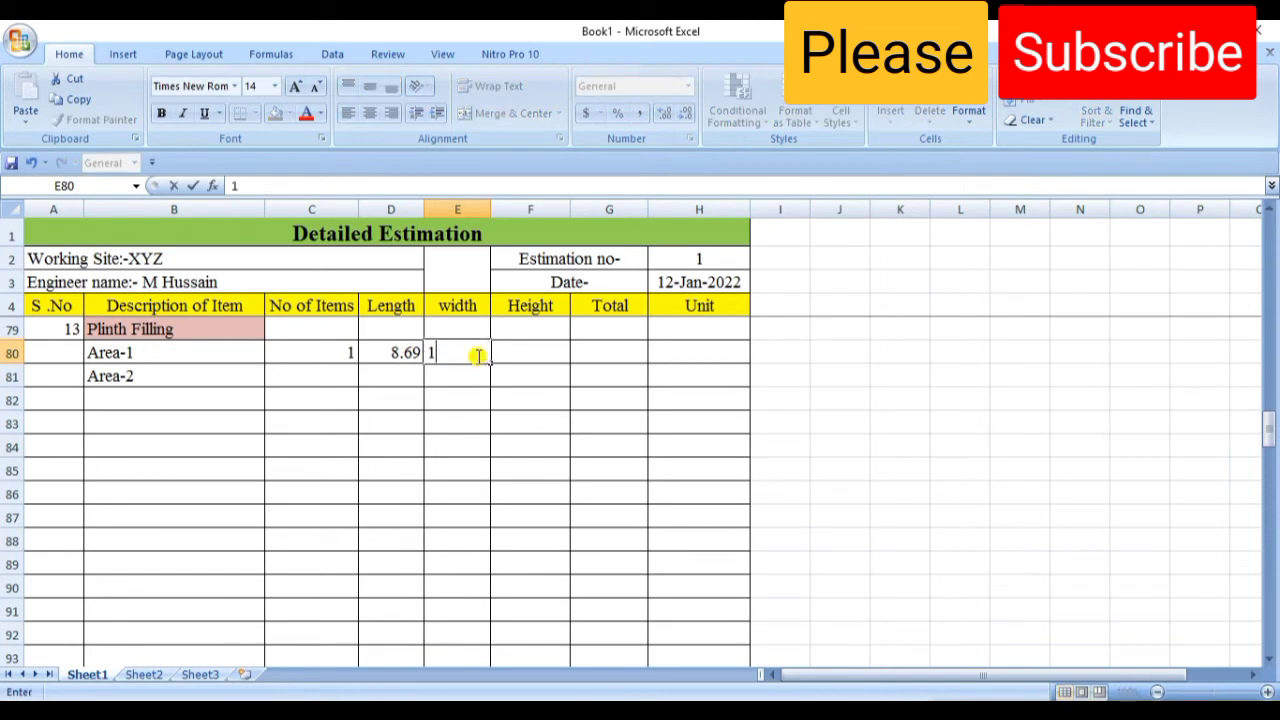
{"action": "key", "text": "BackSpace"}
{"action": "type", "text": "=16/3.28"}
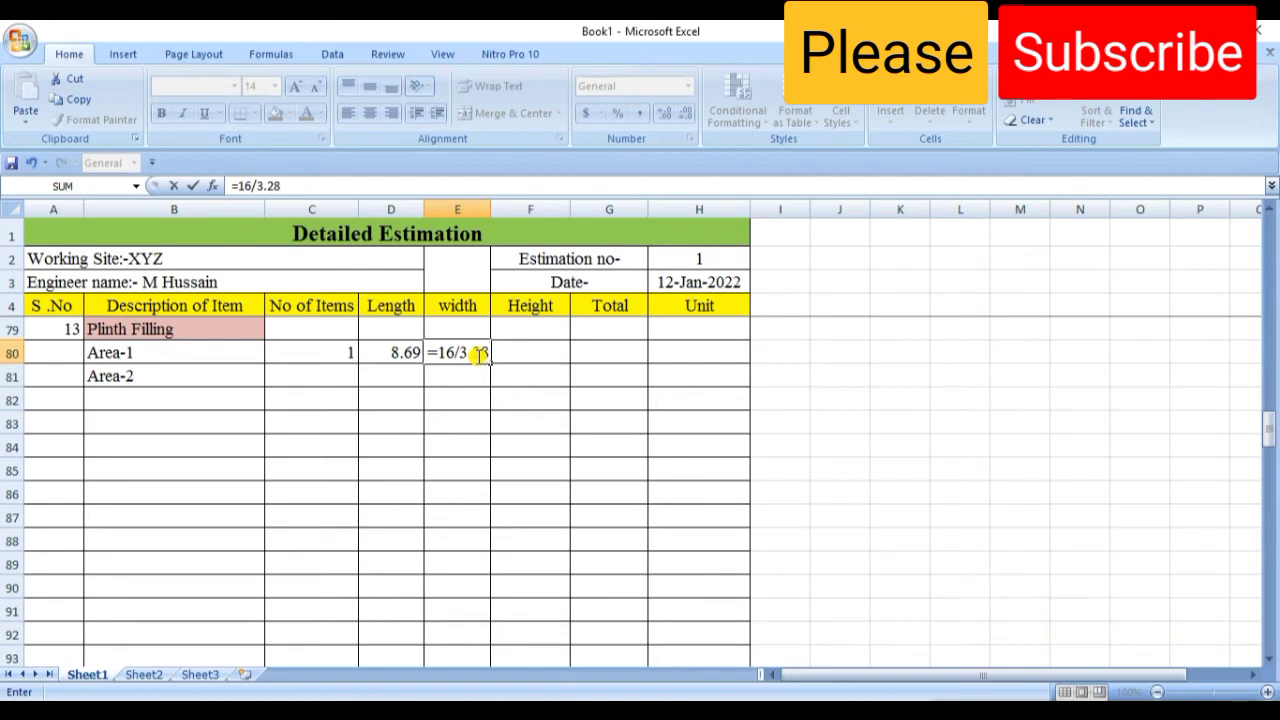
{"action": "key", "text": "Return"}
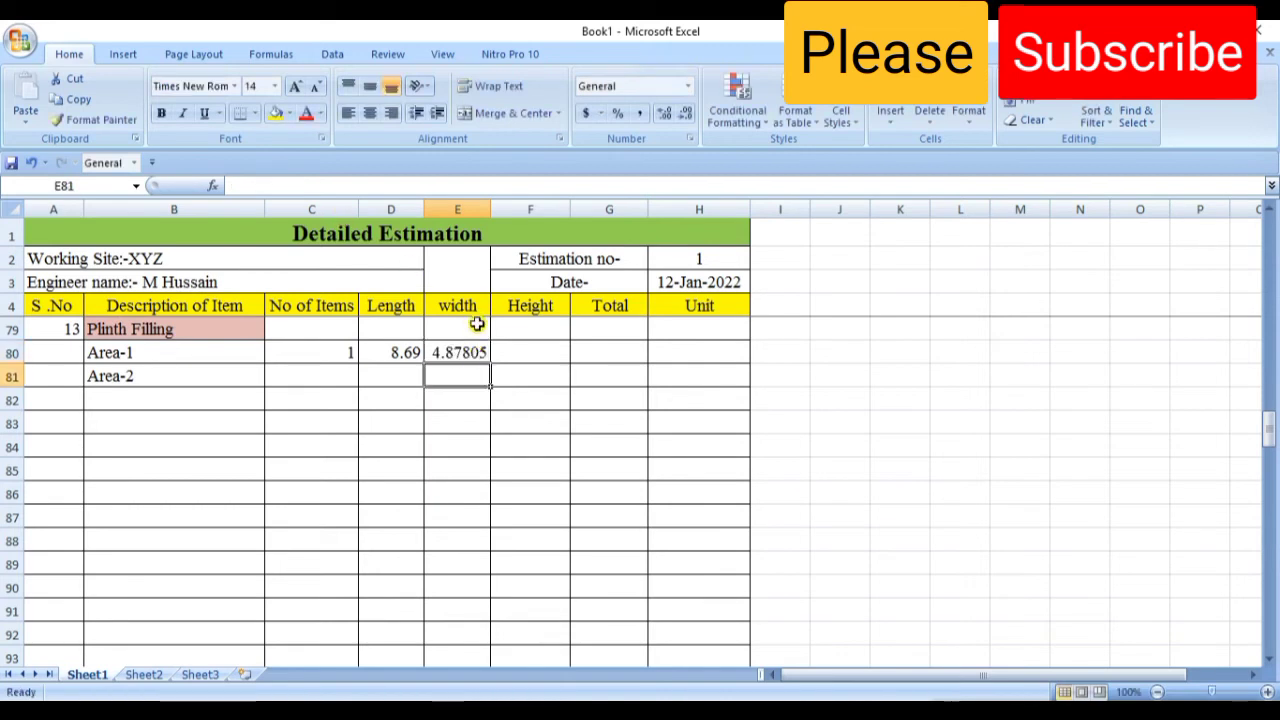
{"action": "left_click", "coordinate": [468, 354]}
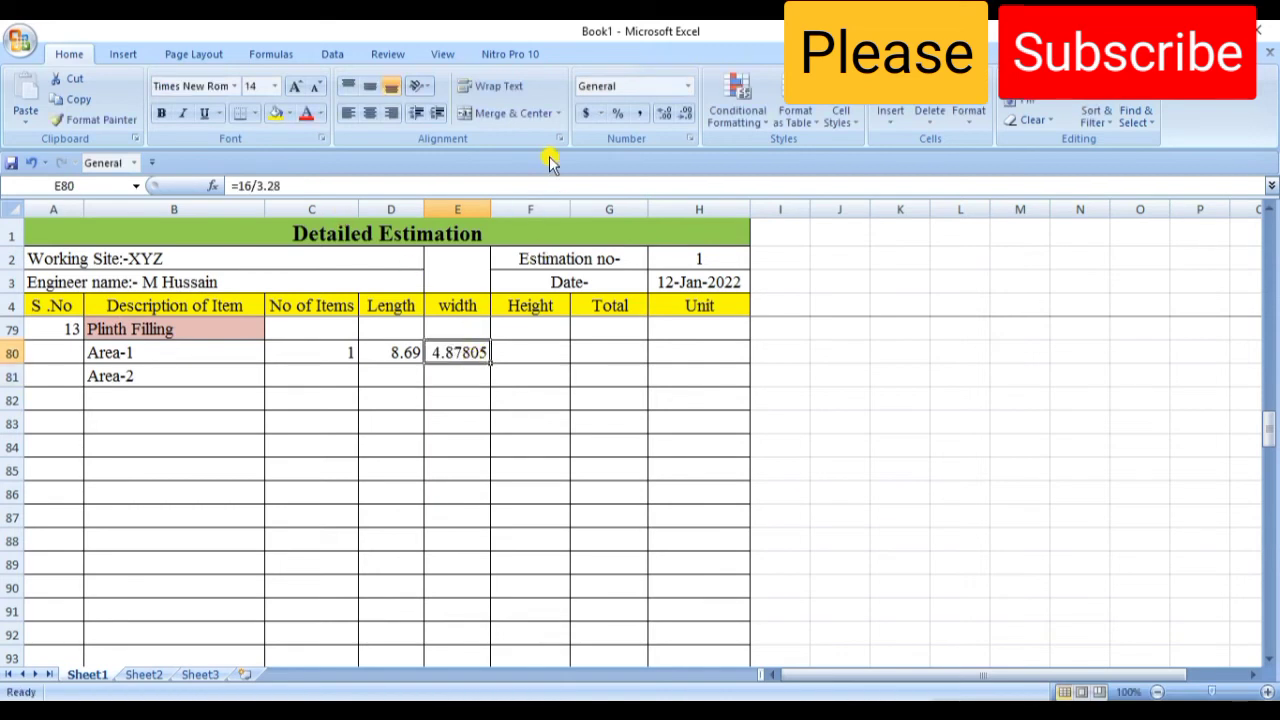
{"action": "left_click", "coordinate": [683, 114]}
{"action": "left_click", "coordinate": [683, 114]}
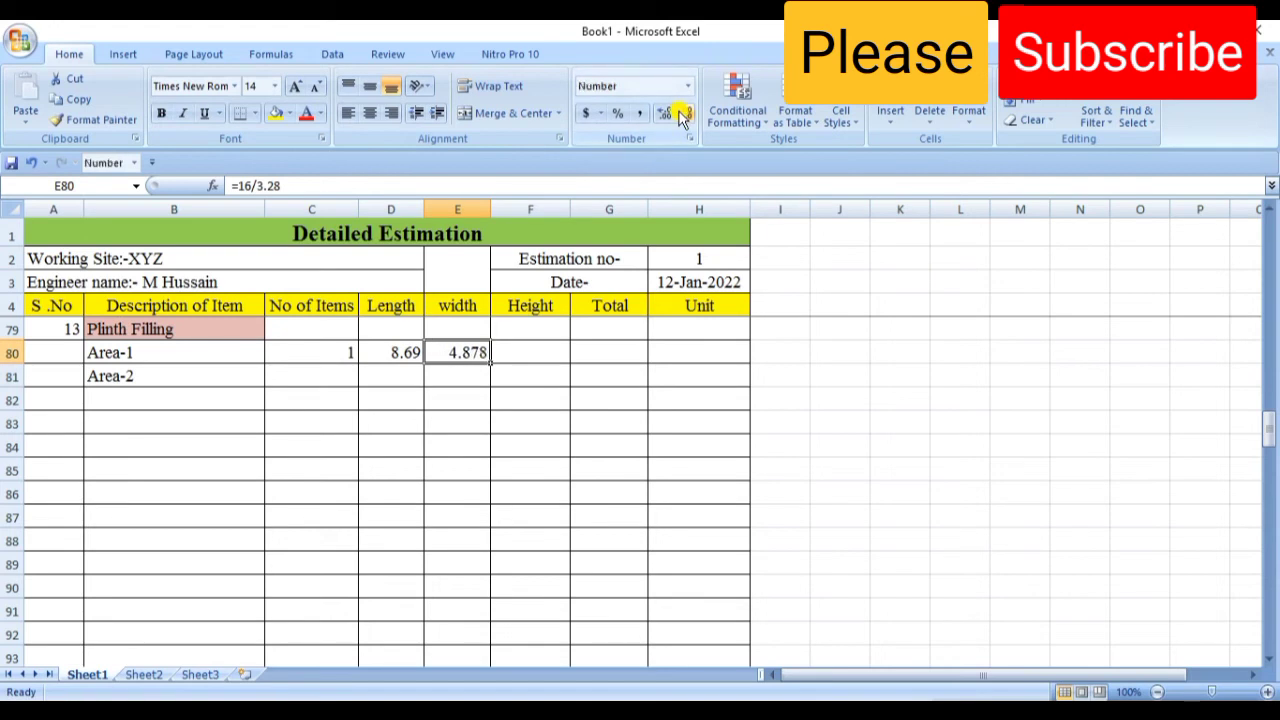
{"action": "left_click", "coordinate": [683, 114]}
{"action": "left_click", "coordinate": [889, 377]}
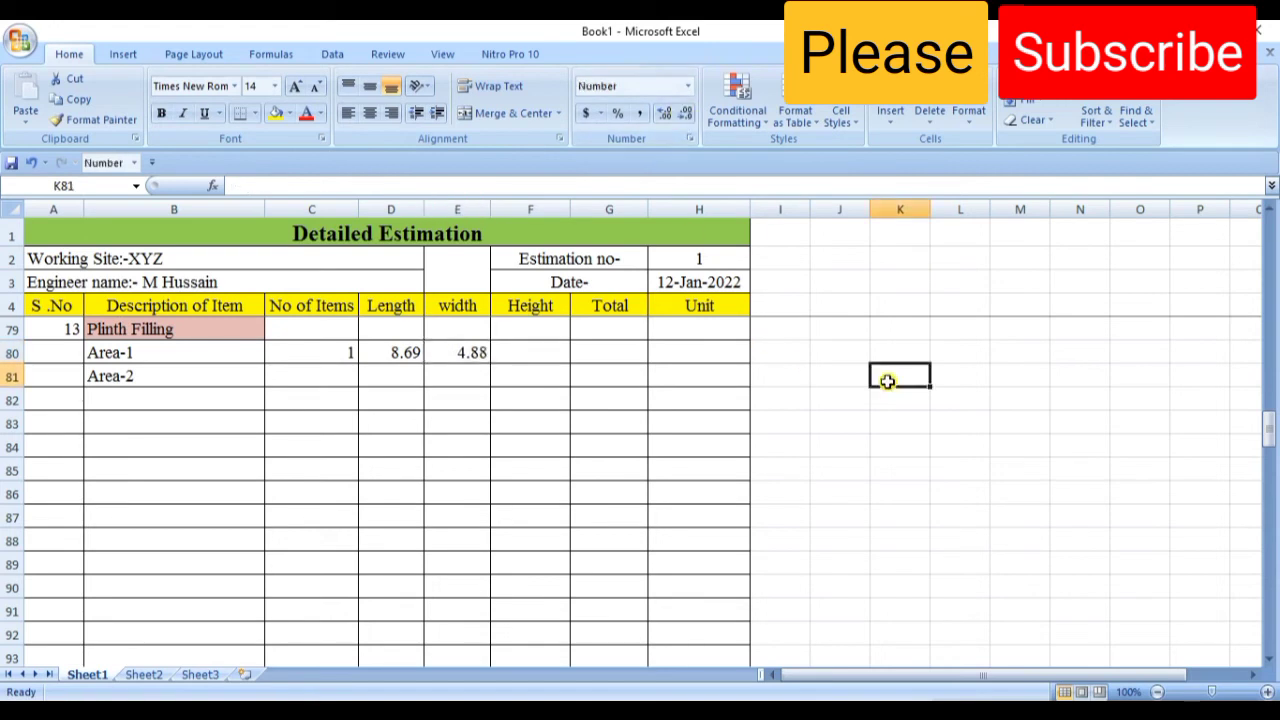
{"action": "left_click", "coordinate": [545, 359]}
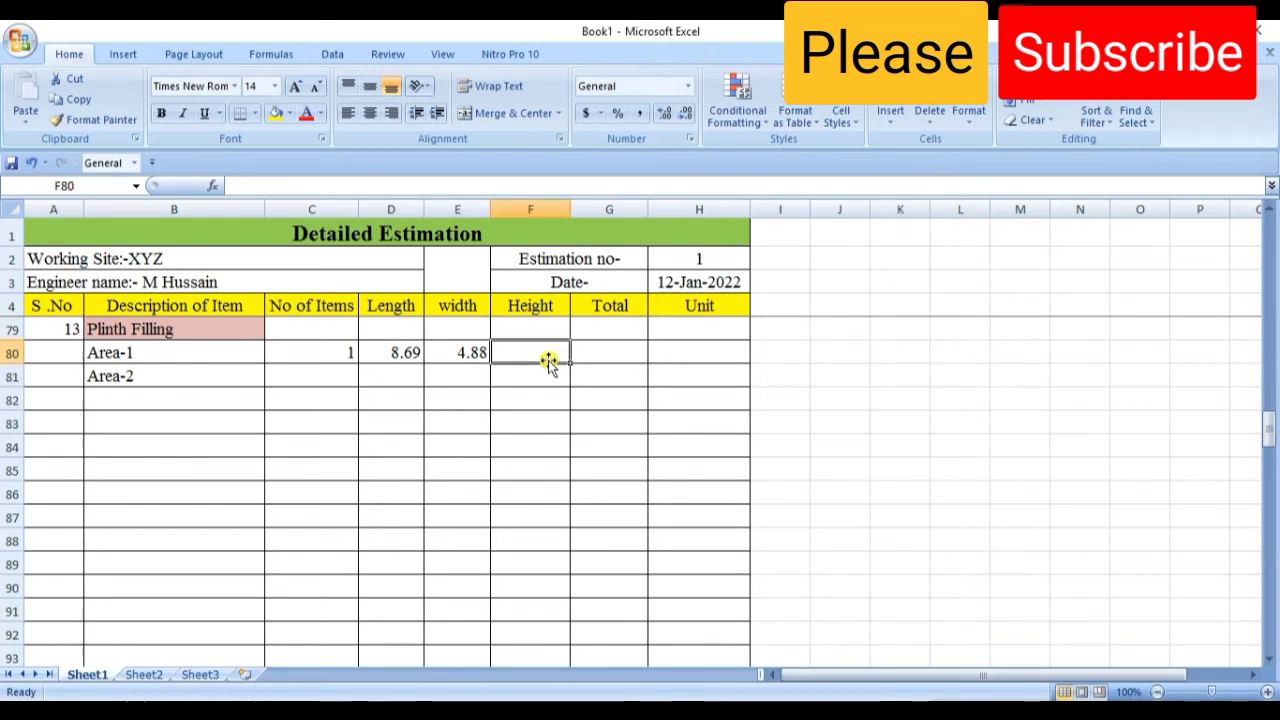
{"action": "scroll", "coordinate": [447, 440], "scroll_direction": "up", "scroll_amount": 2}
{"action": "scroll", "coordinate": [447, 440], "scroll_direction": "up", "scroll_amount": 1}
{"action": "scroll", "coordinate": [447, 440], "scroll_direction": "down", "scroll_amount": 3}
{"action": "scroll", "coordinate": [447, 440], "scroll_direction": "up", "scroll_amount": 1}
{"action": "scroll", "coordinate": [447, 440], "scroll_direction": "up", "scroll_amount": 2}
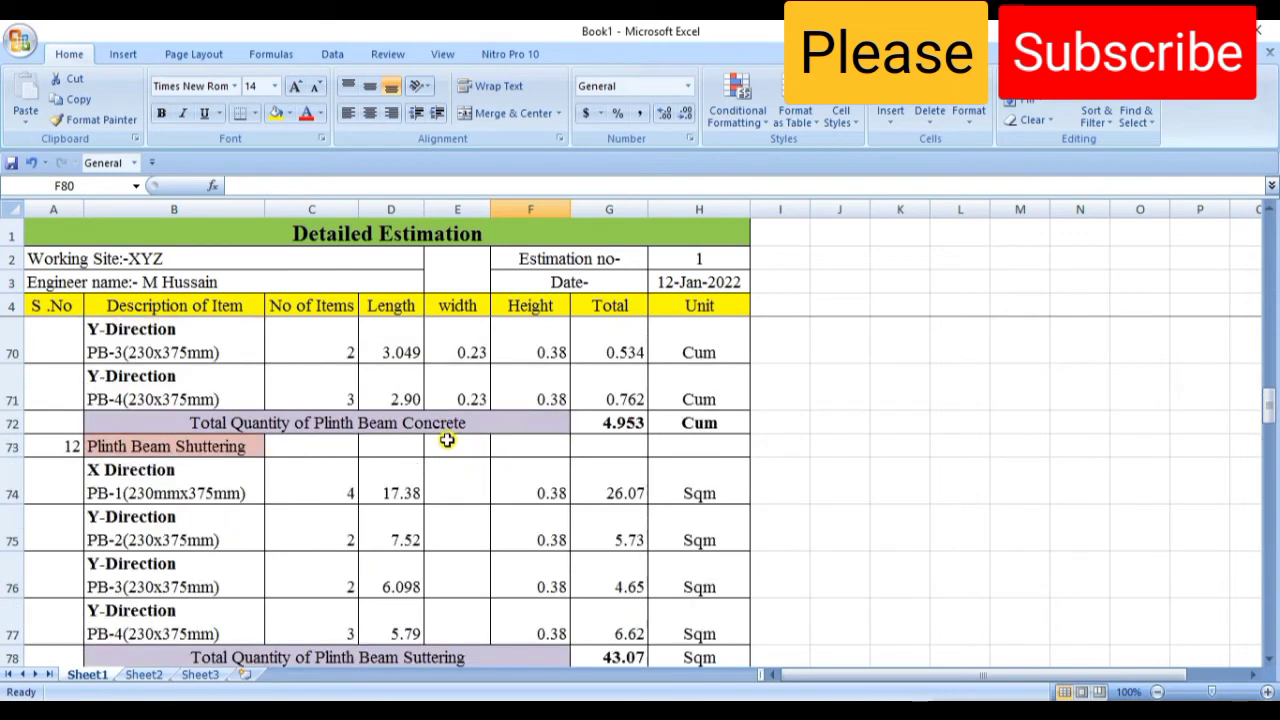
{"action": "scroll", "coordinate": [309, 443], "scroll_direction": "down", "scroll_amount": 1}
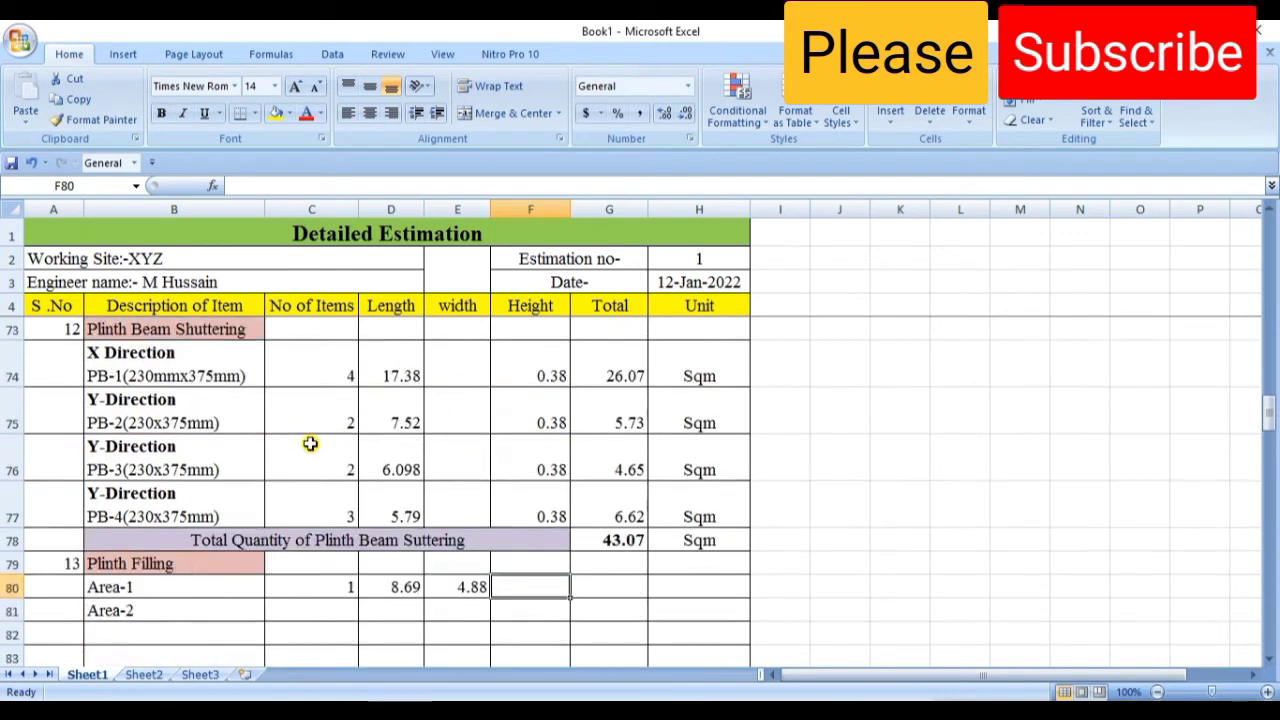
{"action": "scroll", "coordinate": [309, 443], "scroll_direction": "up", "scroll_amount": 2}
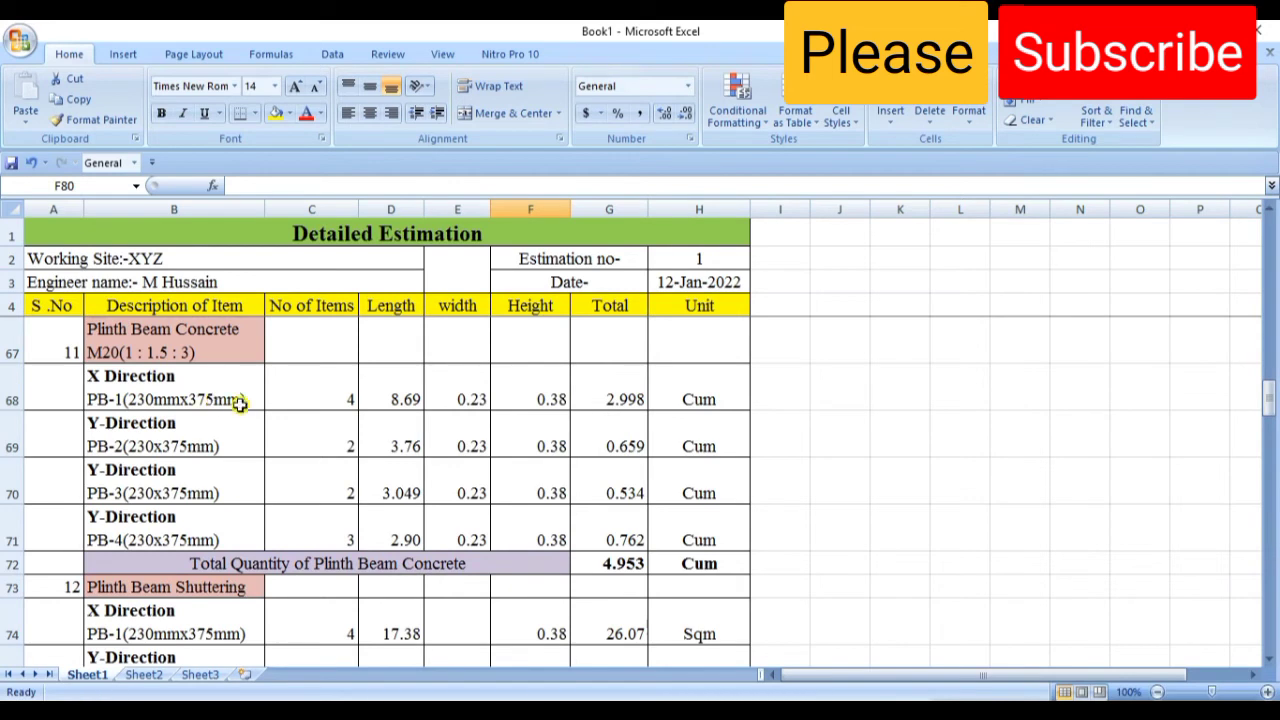
{"action": "scroll", "coordinate": [240, 402], "scroll_direction": "up", "scroll_amount": 2}
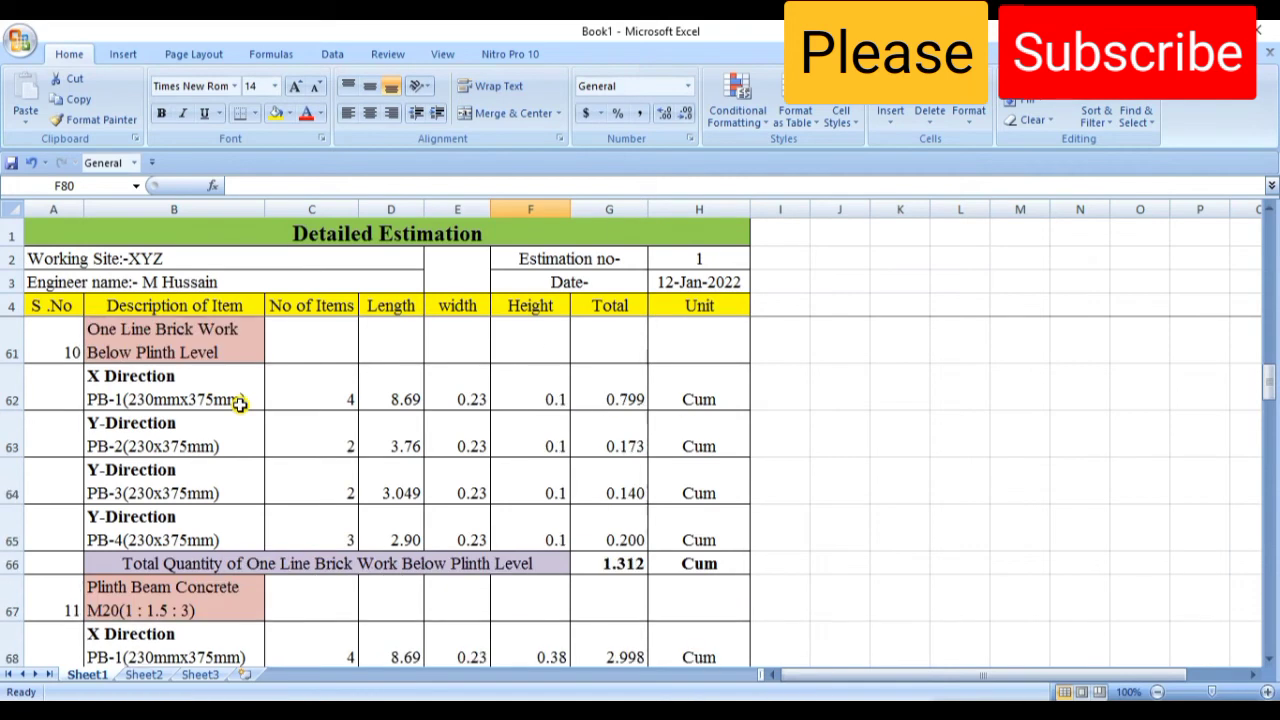
{"action": "scroll", "coordinate": [240, 402], "scroll_direction": "up", "scroll_amount": 1}
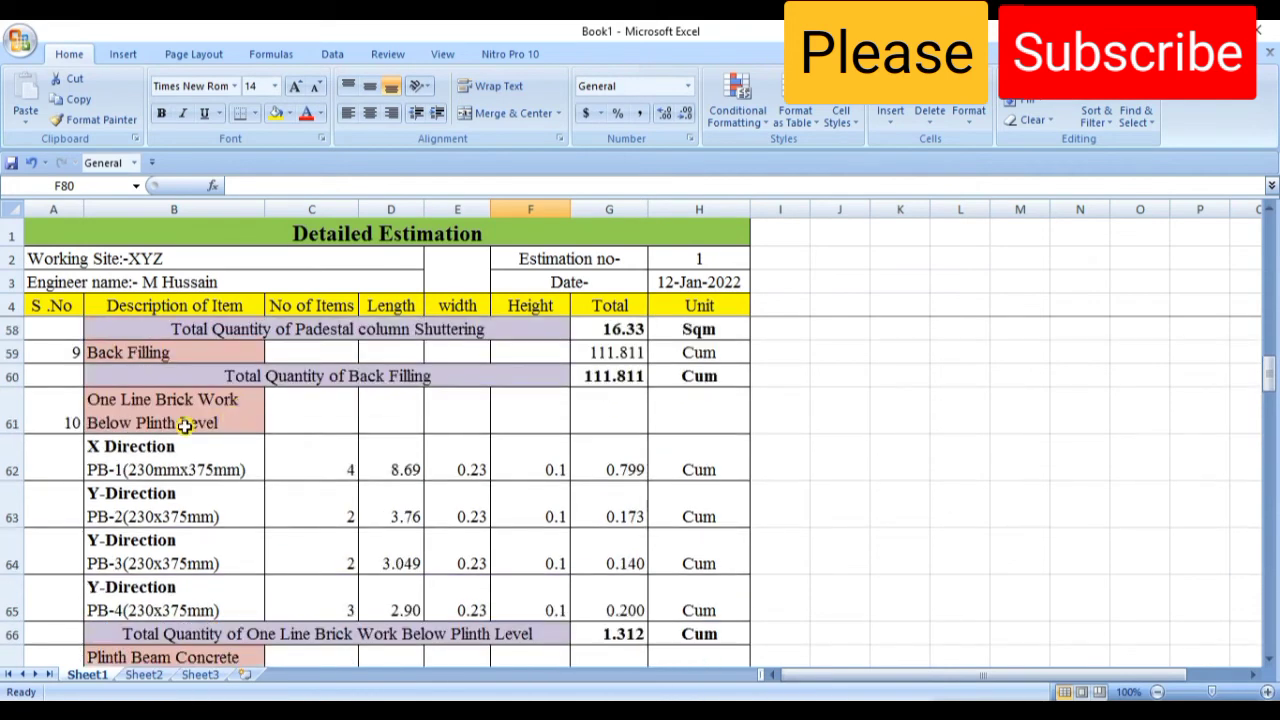
{"action": "scroll", "coordinate": [185, 425], "scroll_direction": "down", "scroll_amount": 1}
{"action": "scroll", "coordinate": [200, 373], "scroll_direction": "down", "scroll_amount": 1}
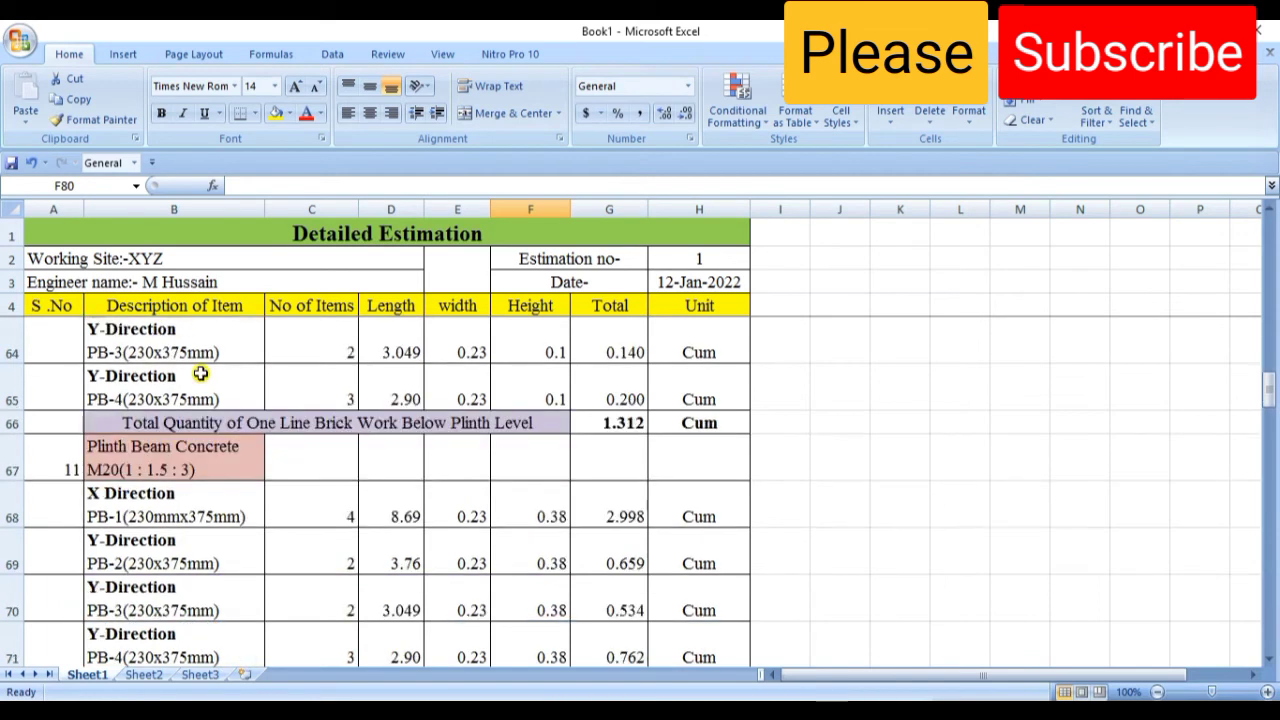
{"action": "scroll", "coordinate": [200, 373], "scroll_direction": "down", "scroll_amount": 1}
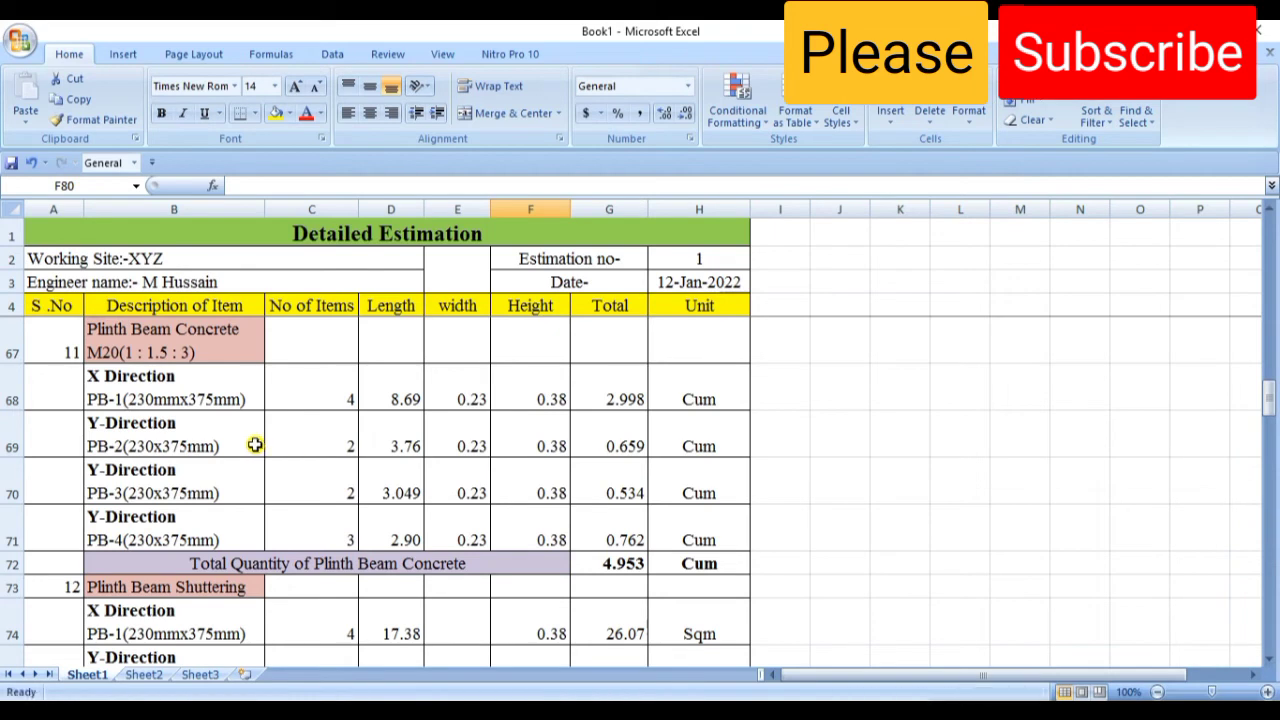
{"action": "scroll", "coordinate": [535, 448], "scroll_direction": "down", "scroll_amount": 1}
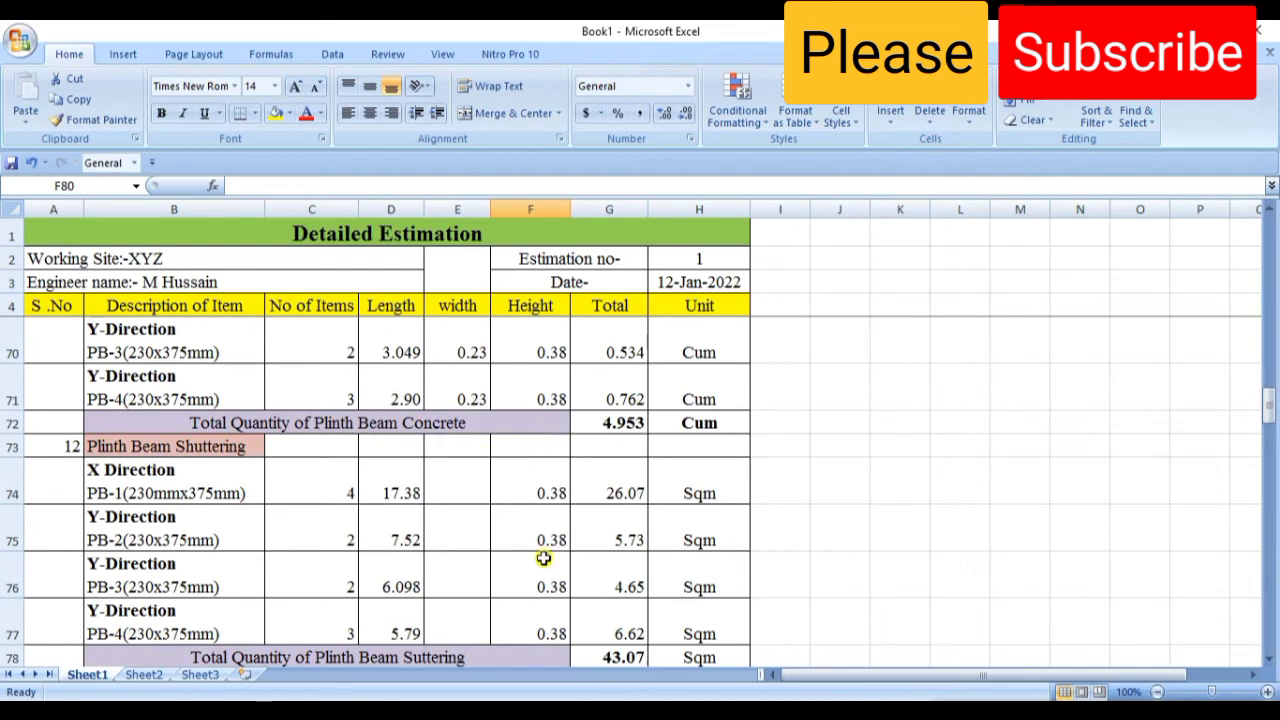
{"action": "left_click", "coordinate": [660, 700]}
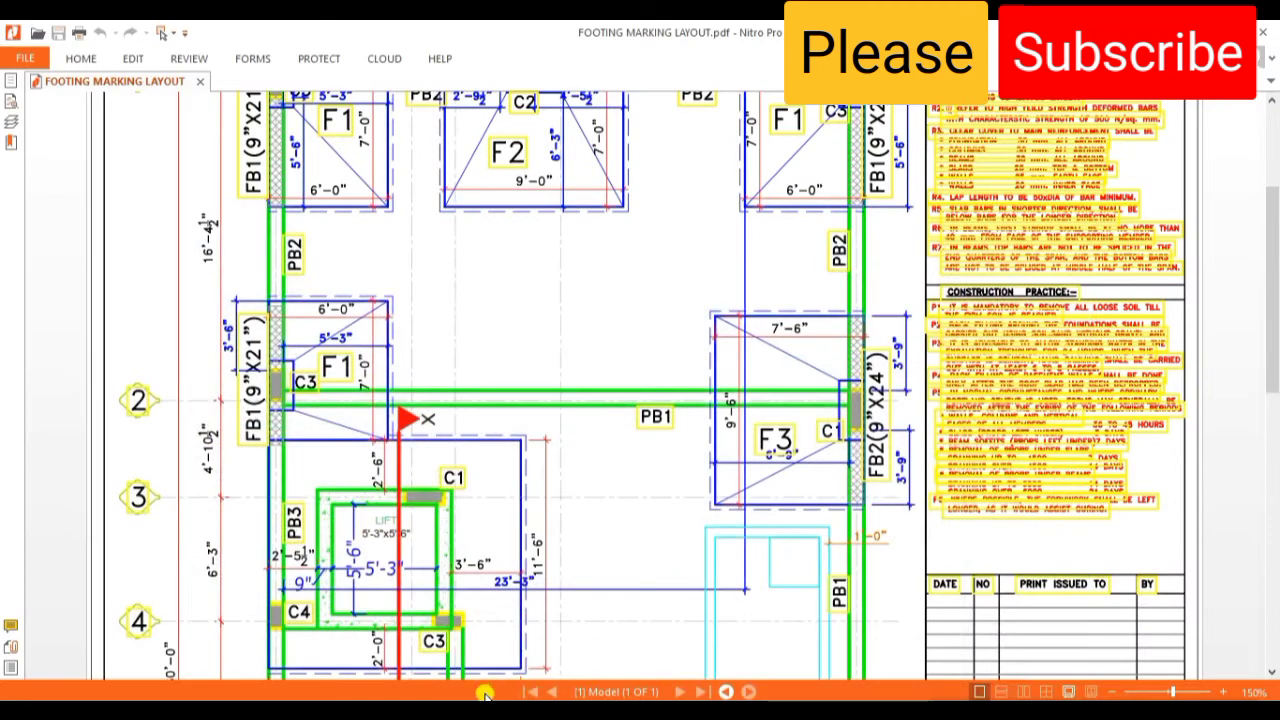
{"action": "left_click", "coordinate": [450, 700]}
{"action": "scroll", "coordinate": [555, 510], "scroll_direction": "down", "scroll_amount": 5}
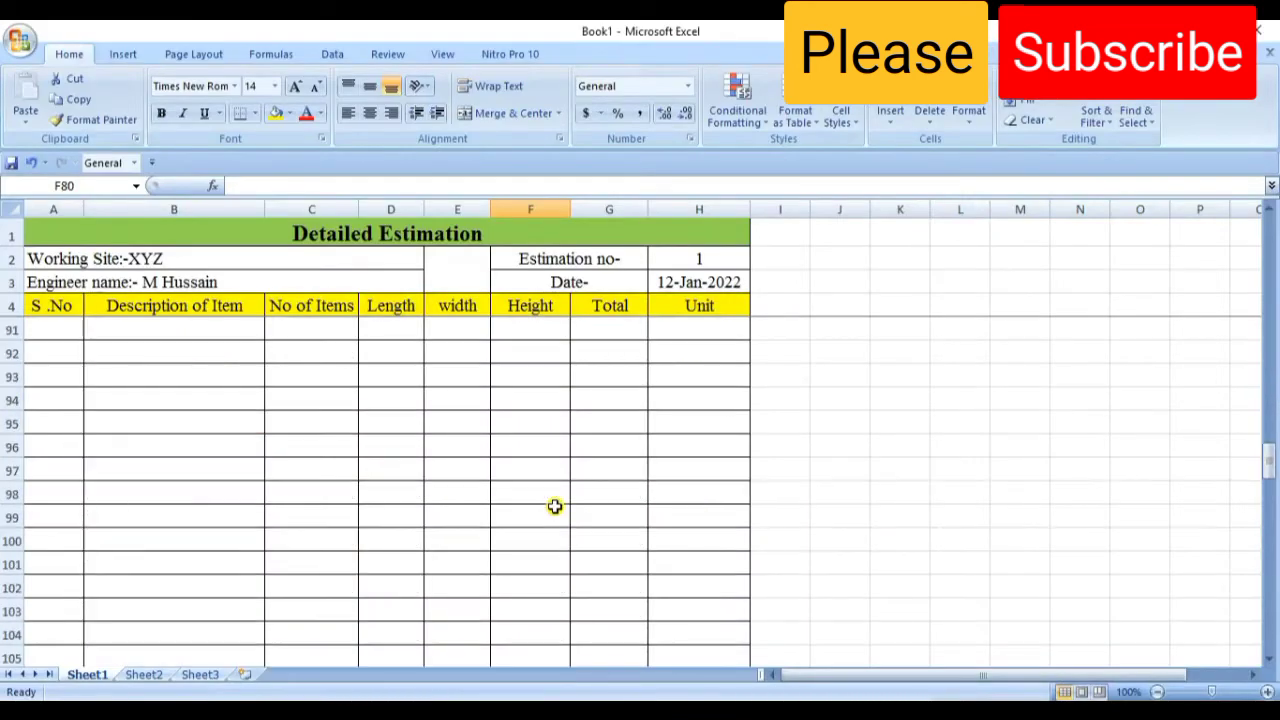
{"action": "scroll", "coordinate": [555, 510], "scroll_direction": "up", "scroll_amount": 2}
{"action": "scroll", "coordinate": [555, 508], "scroll_direction": "up", "scroll_amount": 1}
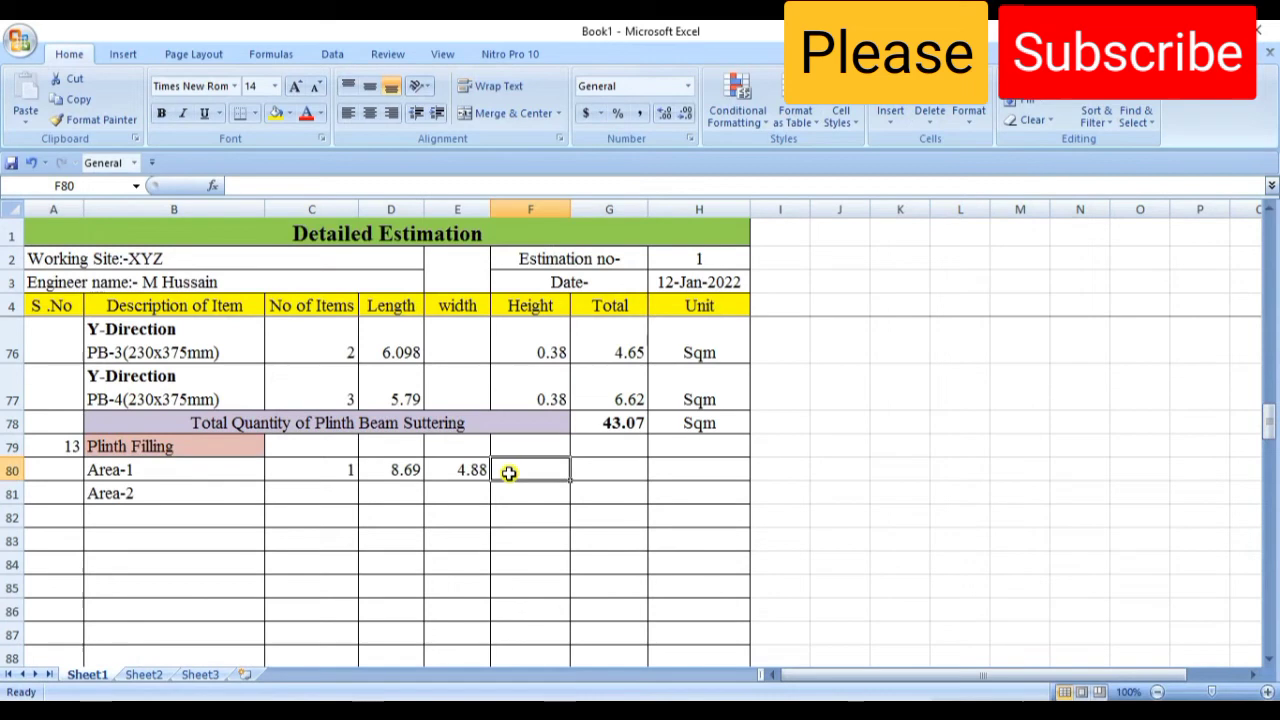
{"action": "scroll", "coordinate": [508, 473], "scroll_direction": "up", "scroll_amount": 2}
Enter Area-1 height =(1.25-0.5)/3.28 in F80, displayed as 0.229.
{"action": "scroll", "coordinate": [508, 473], "scroll_direction": "down", "scroll_amount": 2}
{"action": "type", "text": "="}
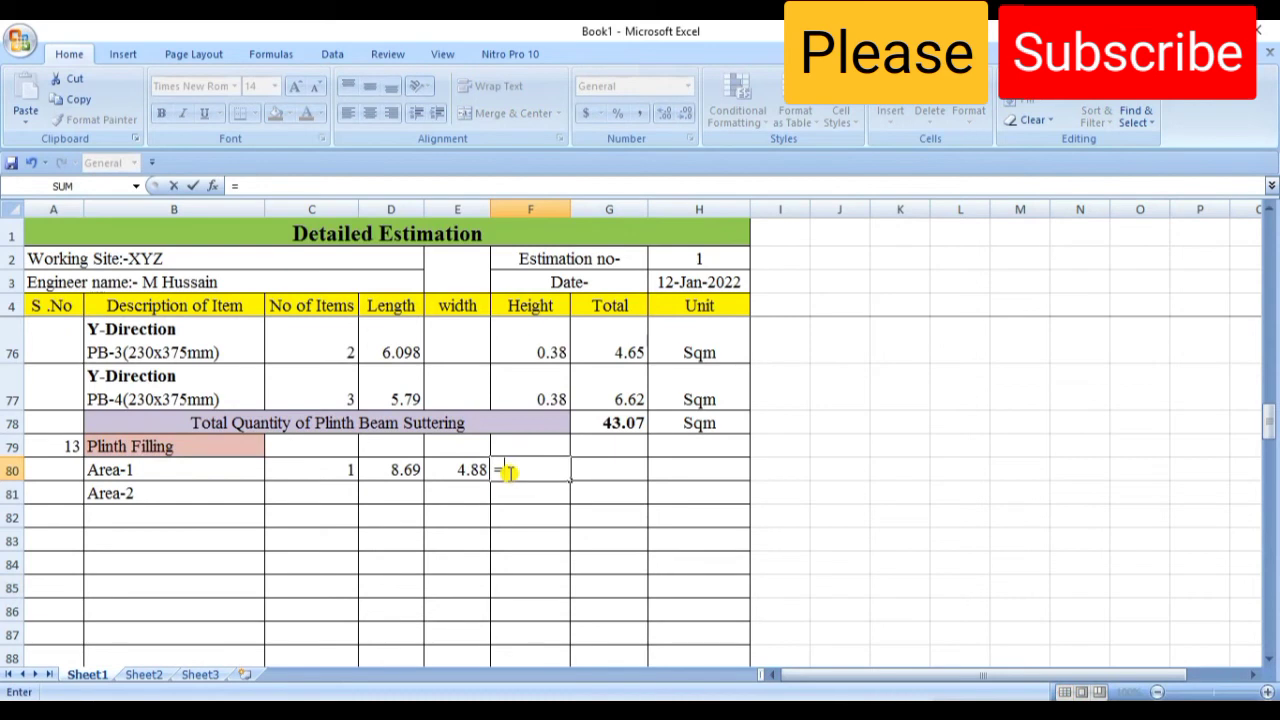
{"action": "type", "text": "("}
{"action": "type", "text": "1"}
{"action": "type", "text": ".25"}
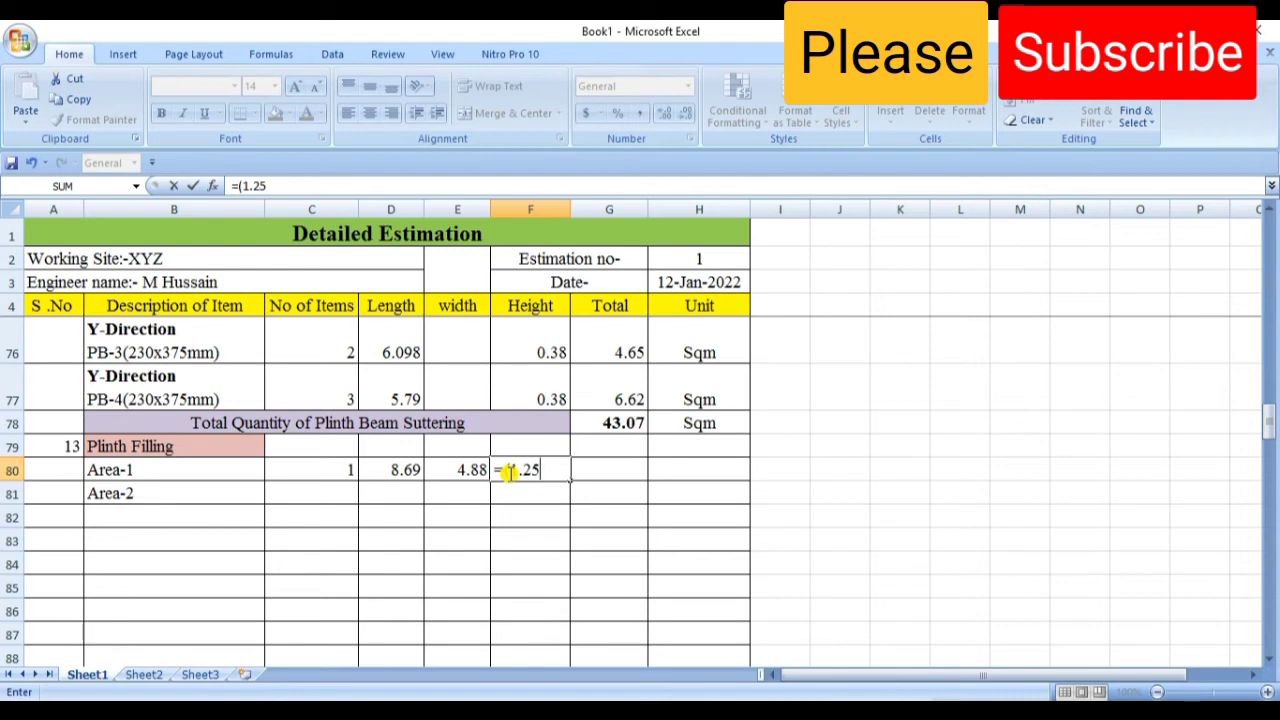
{"action": "type", "text": "-"}
{"action": "type", "text": "0.5)"}
{"action": "type", "text": "/3.28"}
{"action": "key", "text": "Return"}
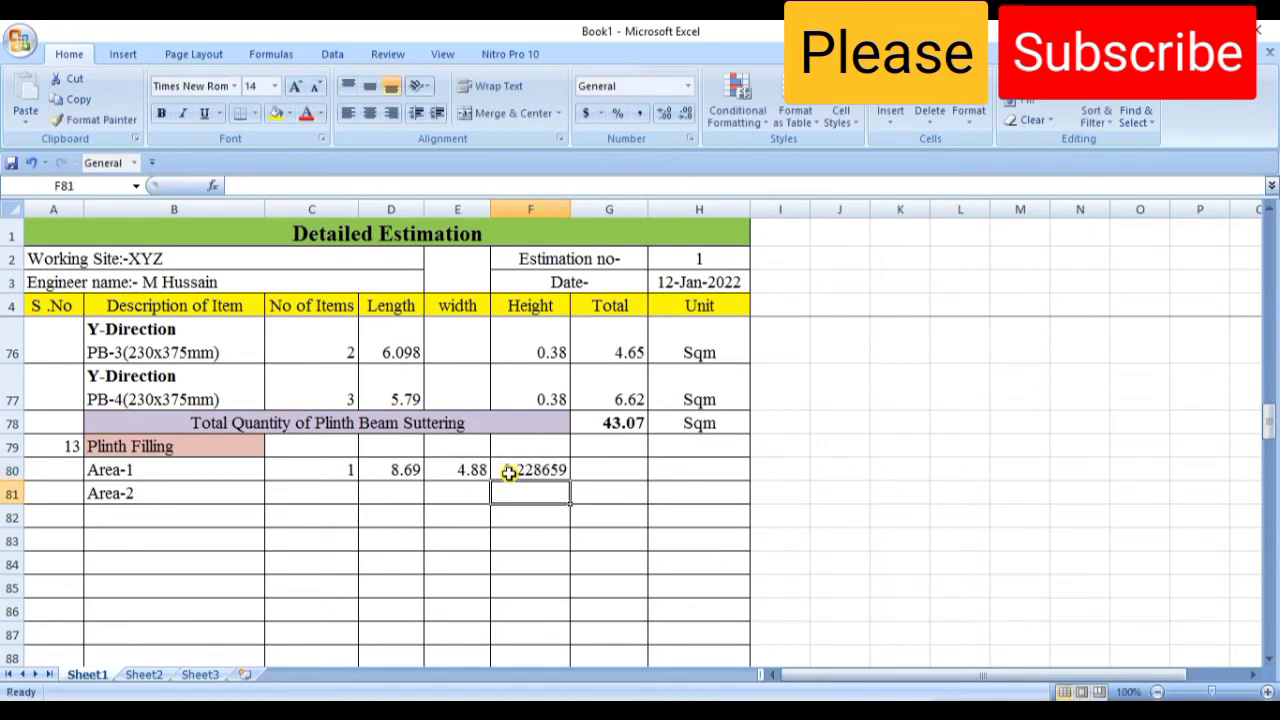
{"action": "left_click", "coordinate": [509, 473]}
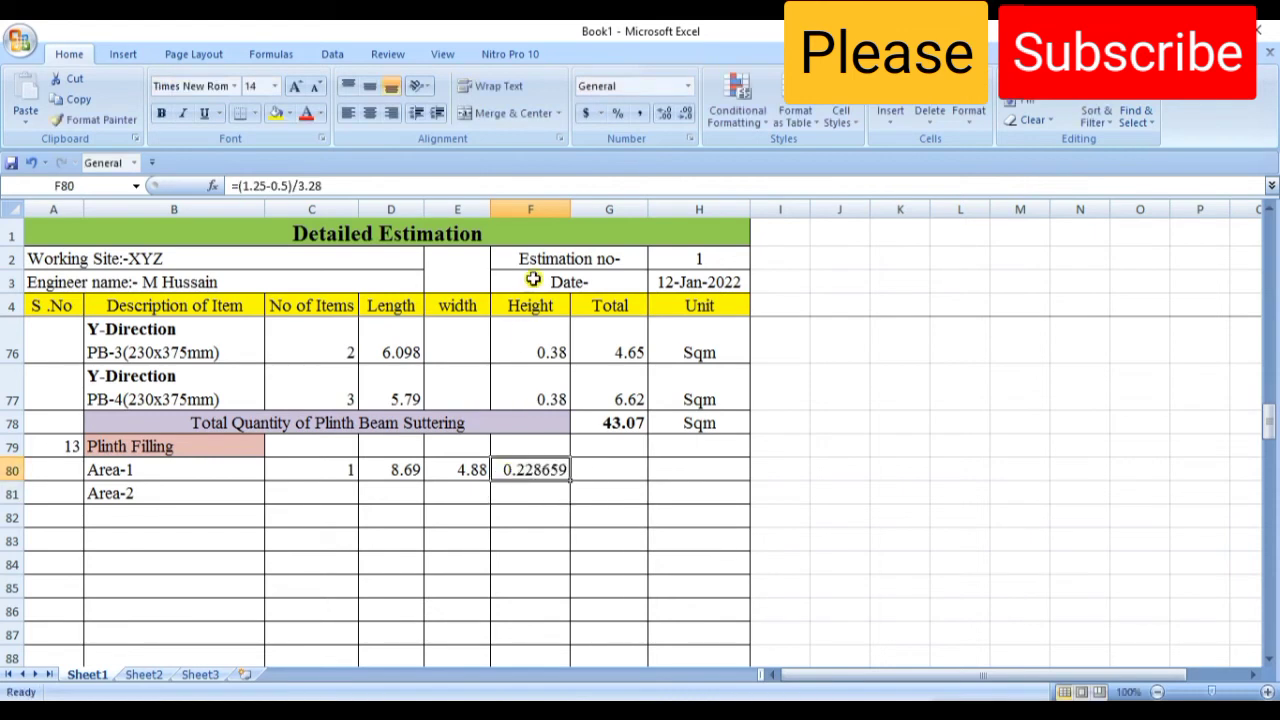
{"action": "left_click", "coordinate": [684, 115]}
{"action": "left_click", "coordinate": [684, 115]}
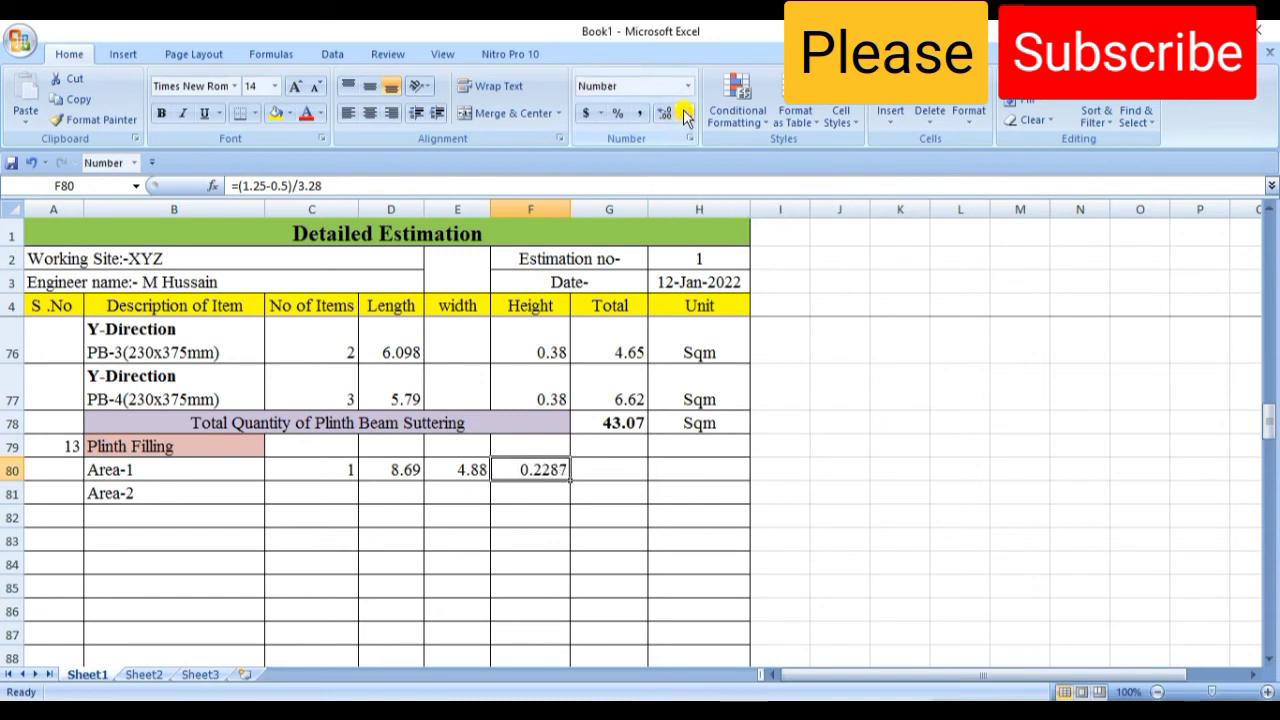
{"action": "left_click", "coordinate": [684, 115]}
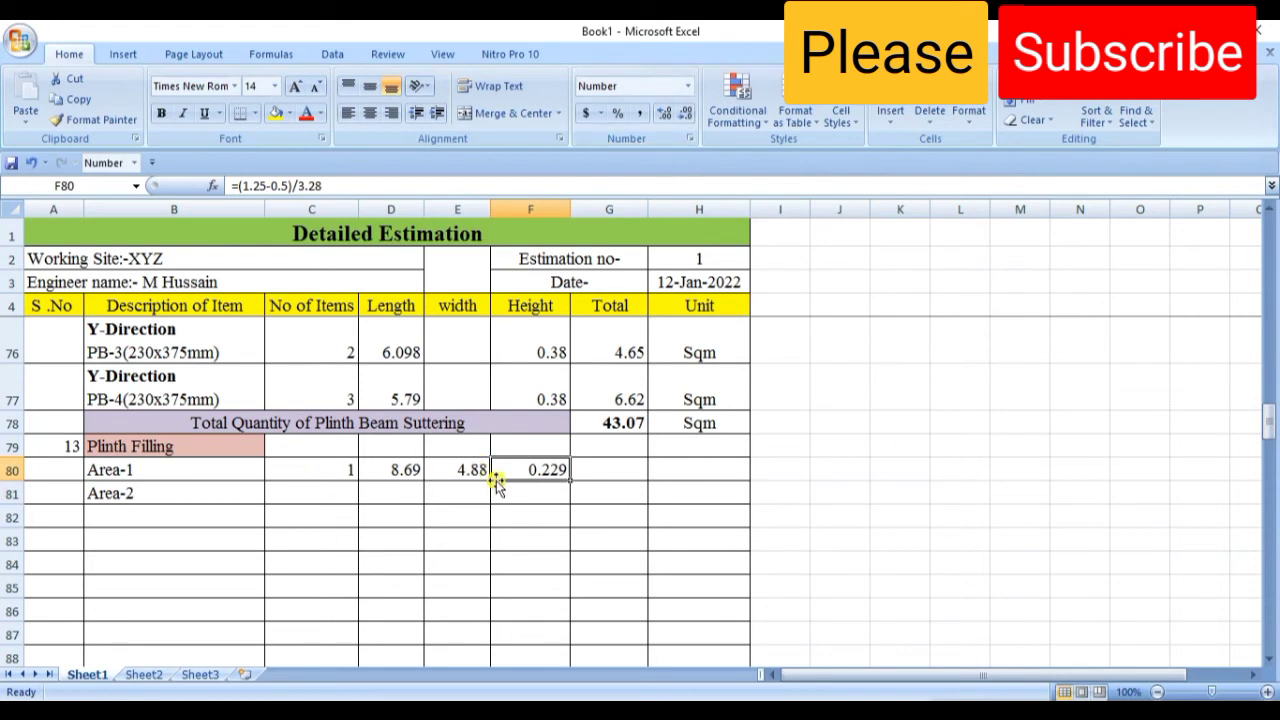
Enter the Area-1 total formula =C80*D80*E80*F80 in G80.
{"action": "left_click", "coordinate": [598, 474]}
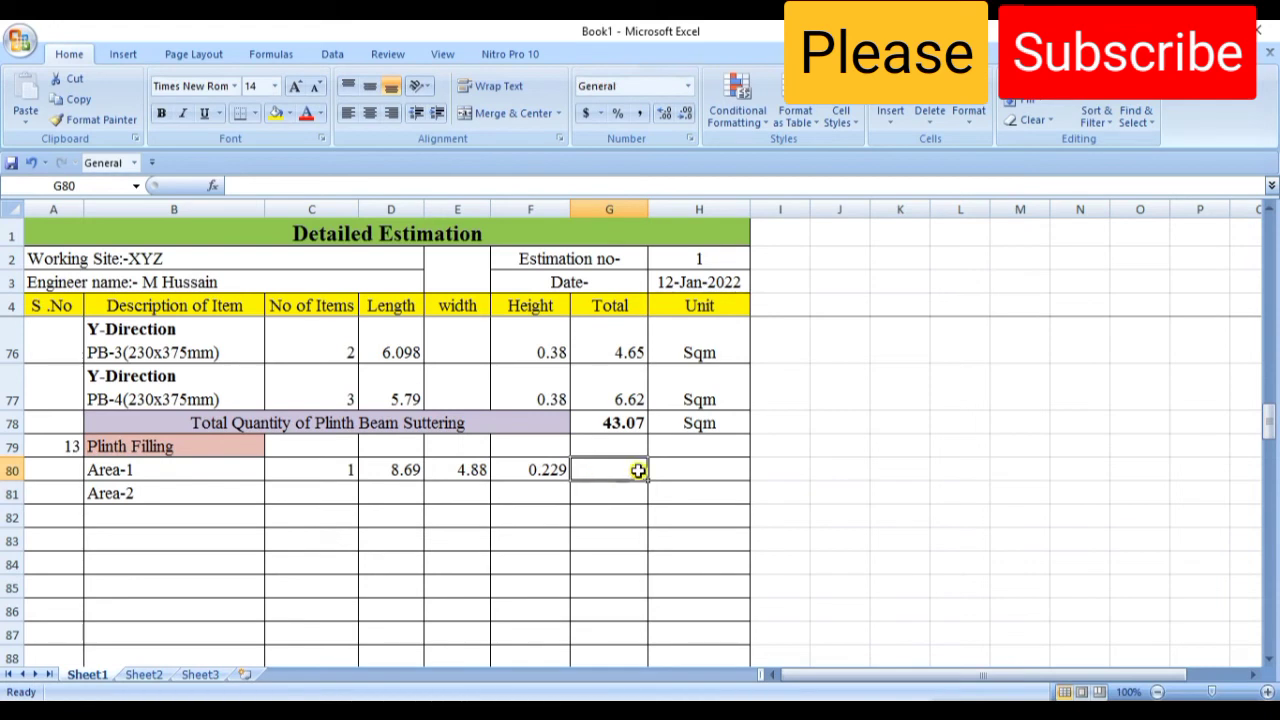
{"action": "type", "text": "="}
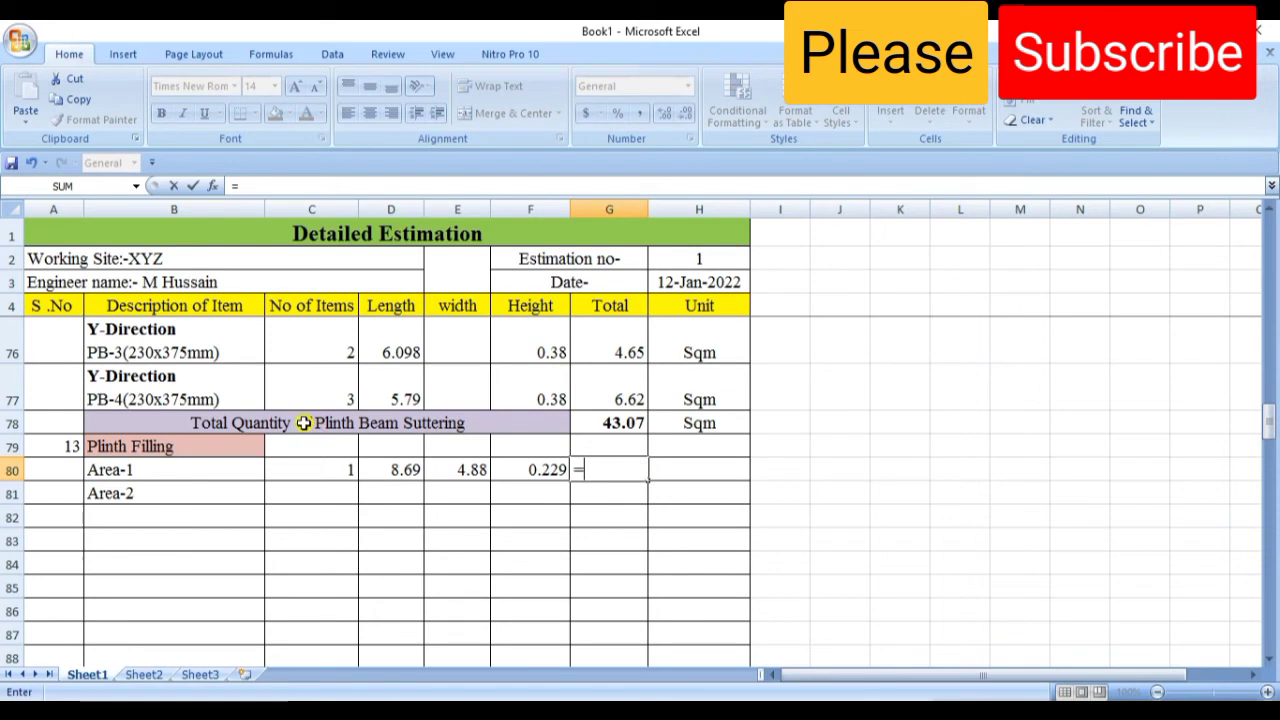
{"action": "left_click", "coordinate": [334, 467]}
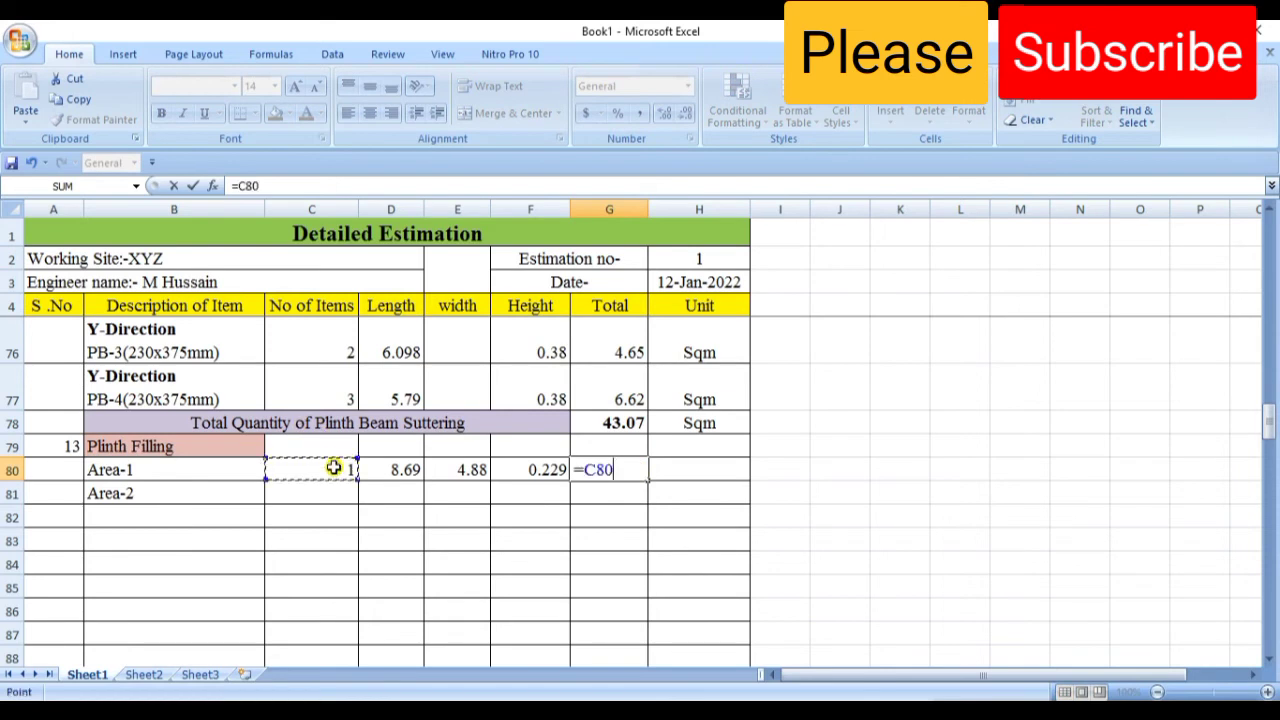
{"action": "type", "text": "*"}
{"action": "left_click", "coordinate": [380, 470]}
{"action": "type", "text": "*"}
{"action": "left_click", "coordinate": [470, 469]}
{"action": "type", "text": "*"}
{"action": "left_click", "coordinate": [517, 472]}
{"action": "key", "text": "Return"}
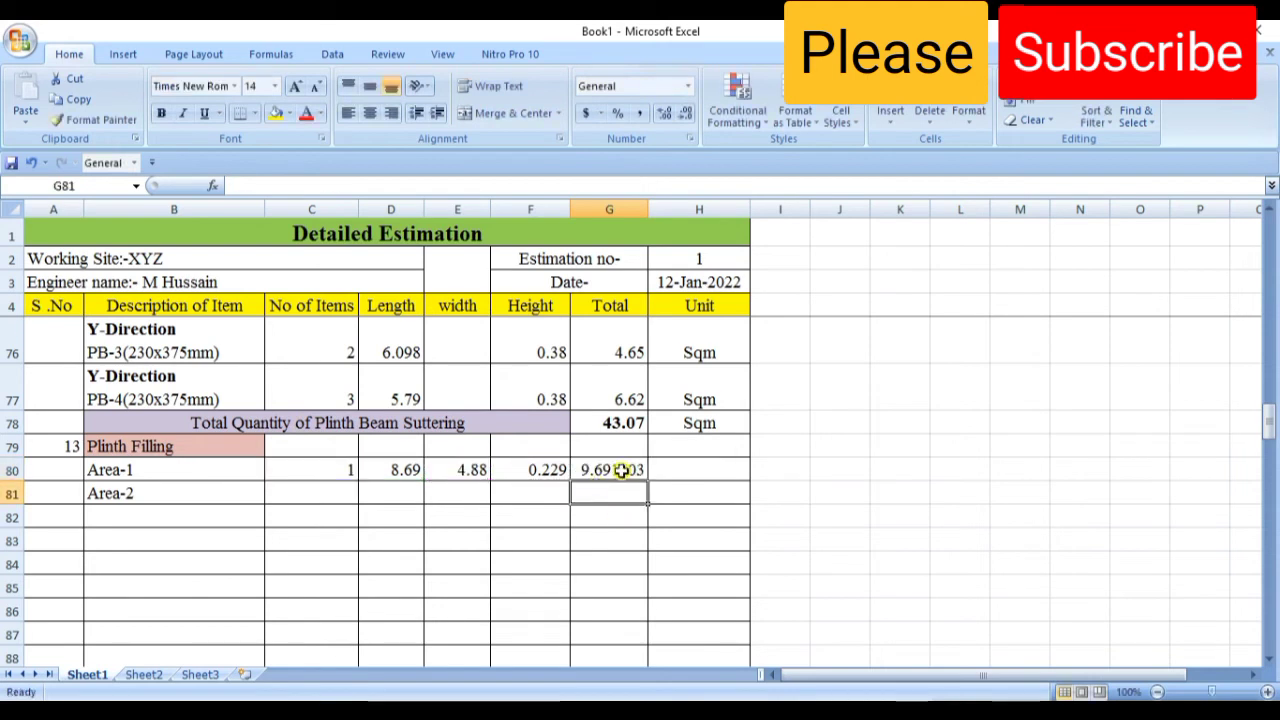
Round the G80 total display to two decimals, showing 9.69.
{"action": "left_click", "coordinate": [622, 470]}
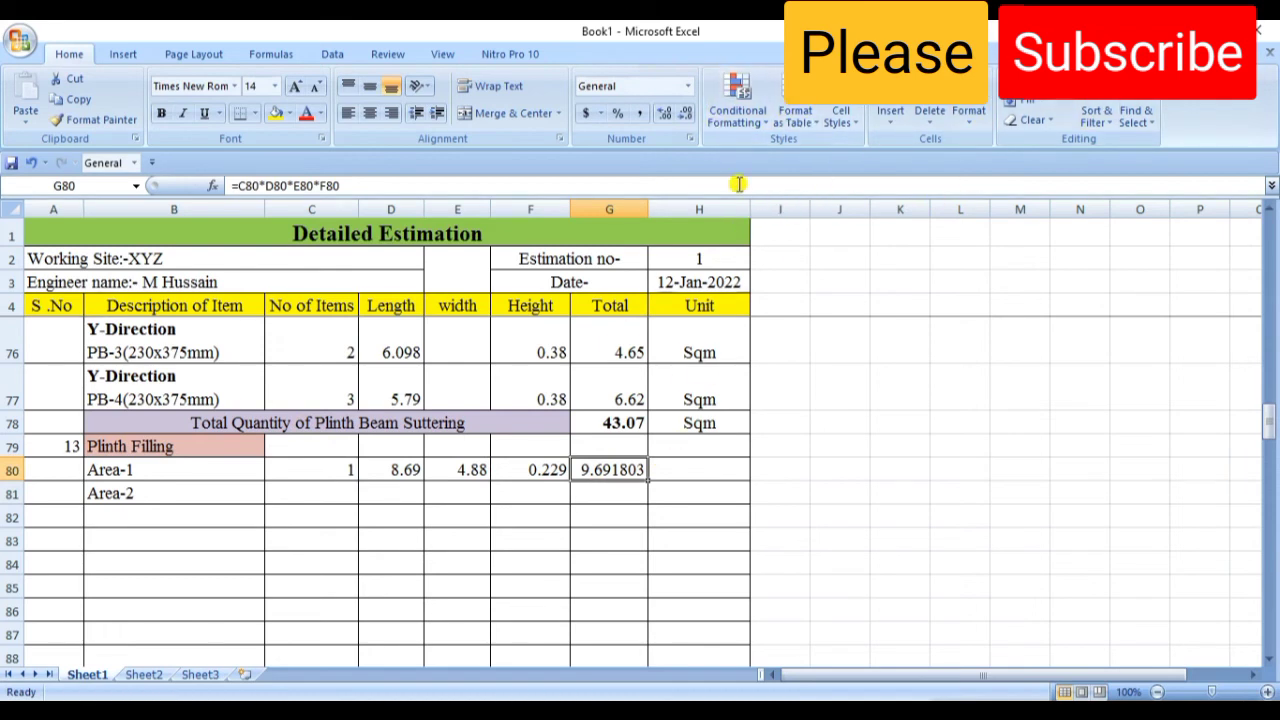
{"action": "left_click", "coordinate": [680, 115]}
{"action": "left_click", "coordinate": [680, 115]}
{"action": "left_click", "coordinate": [680, 115]}
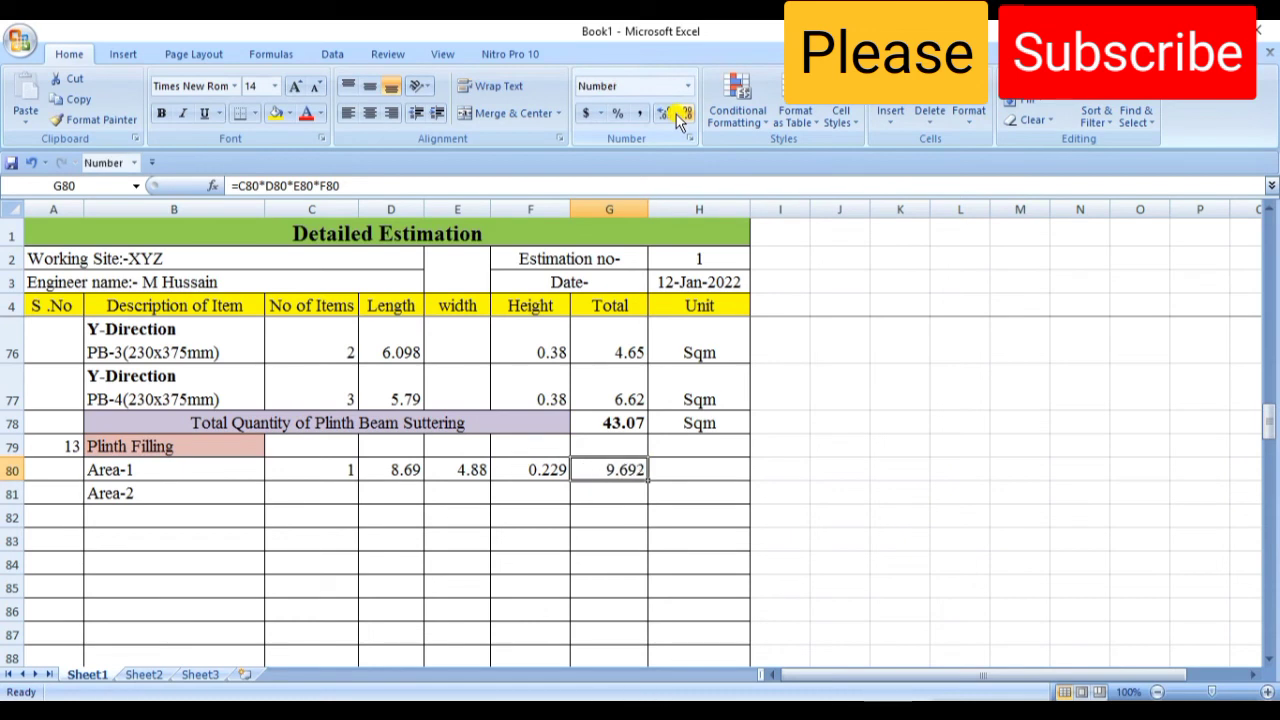
{"action": "left_click", "coordinate": [680, 115]}
{"action": "left_click", "coordinate": [1001, 467]}
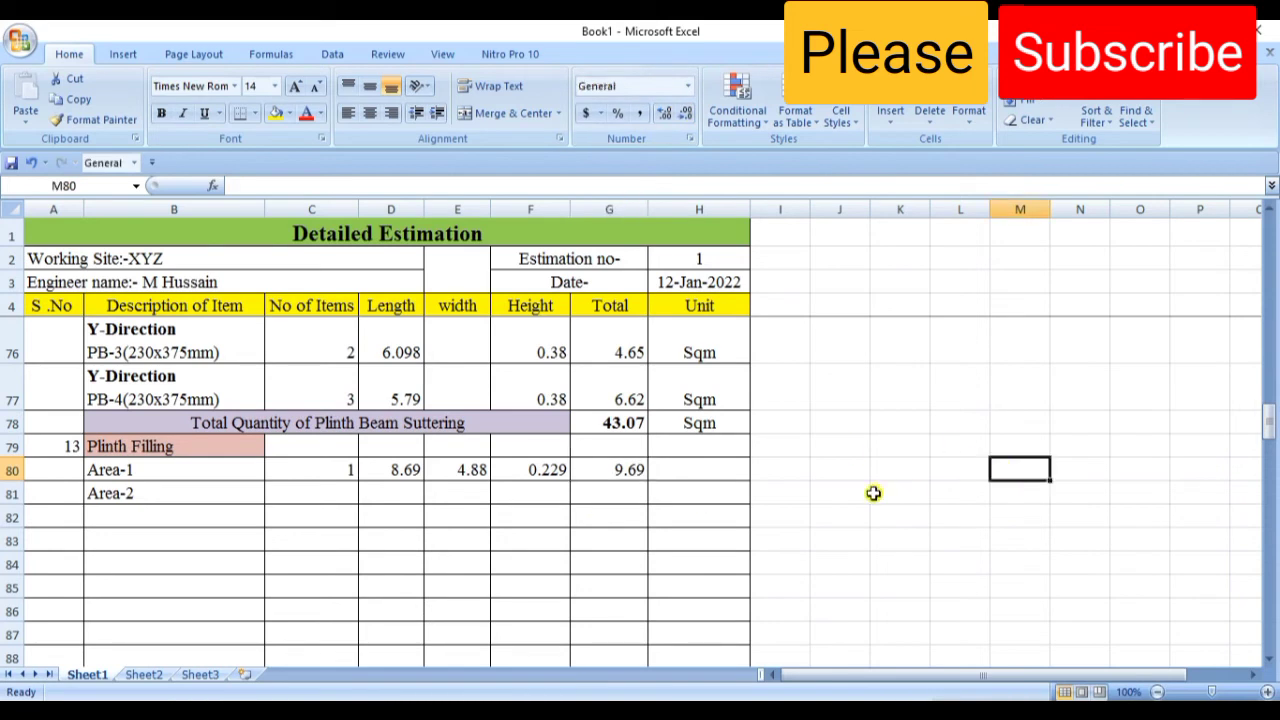
Enter the unit Cum in H80 using AutoComplete.
{"action": "left_click", "coordinate": [737, 476]}
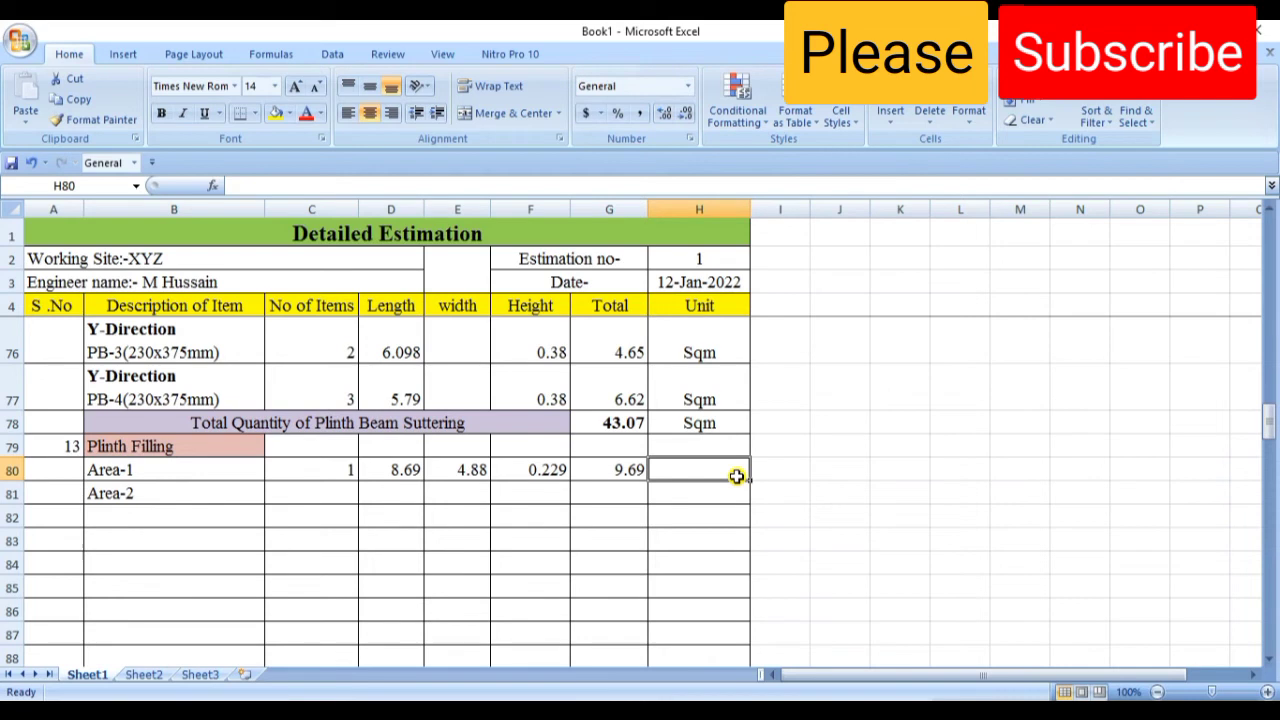
{"action": "right_click", "coordinate": [738, 478]}
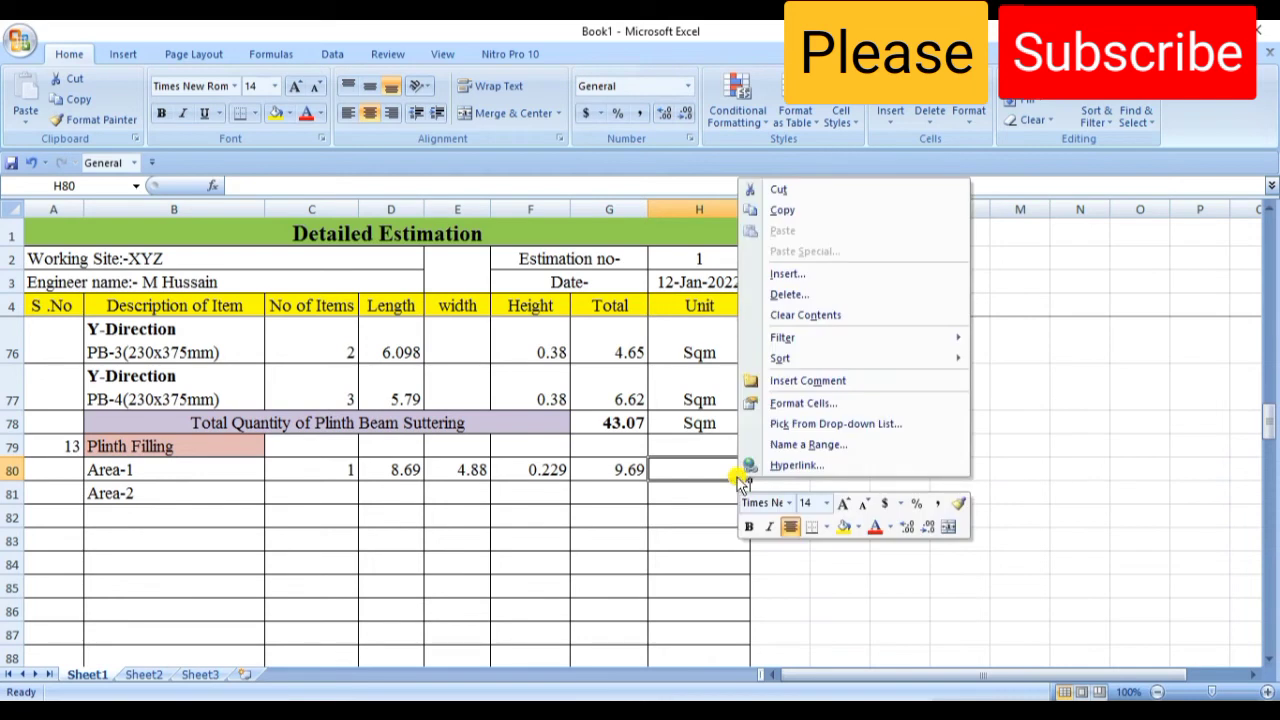
{"action": "left_click", "coordinate": [731, 584]}
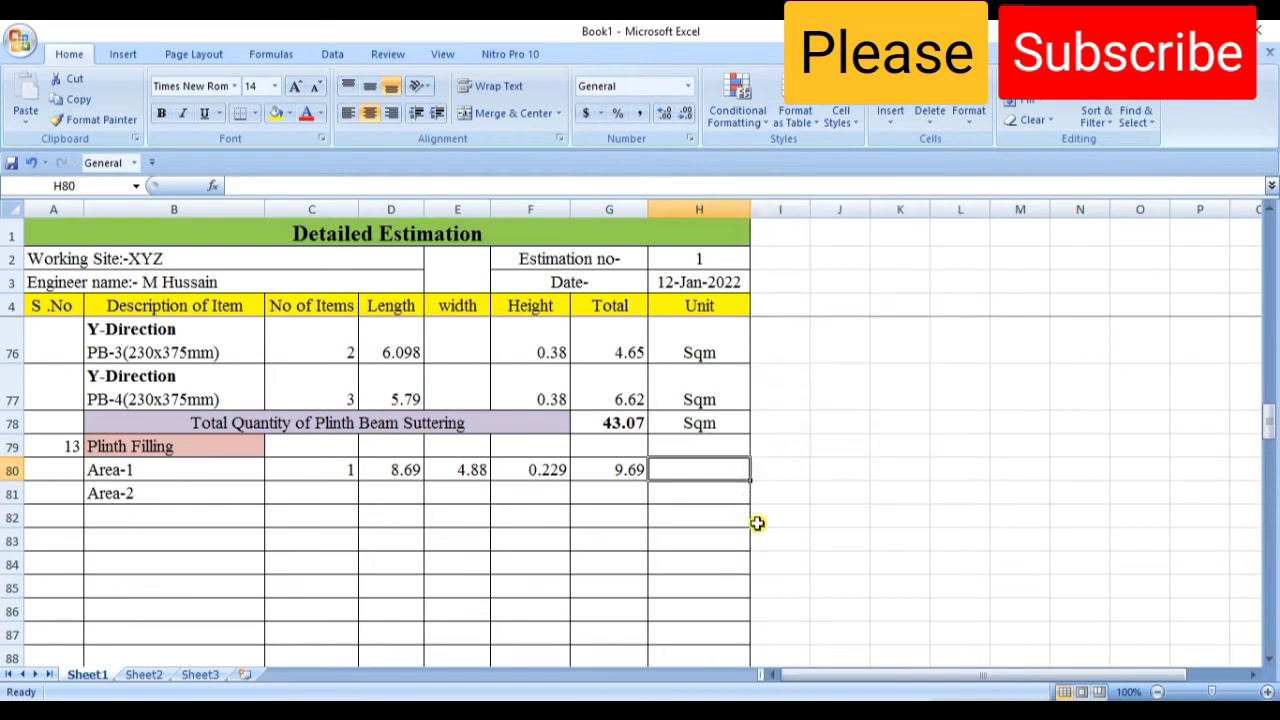
{"action": "type", "text": "Cum"}
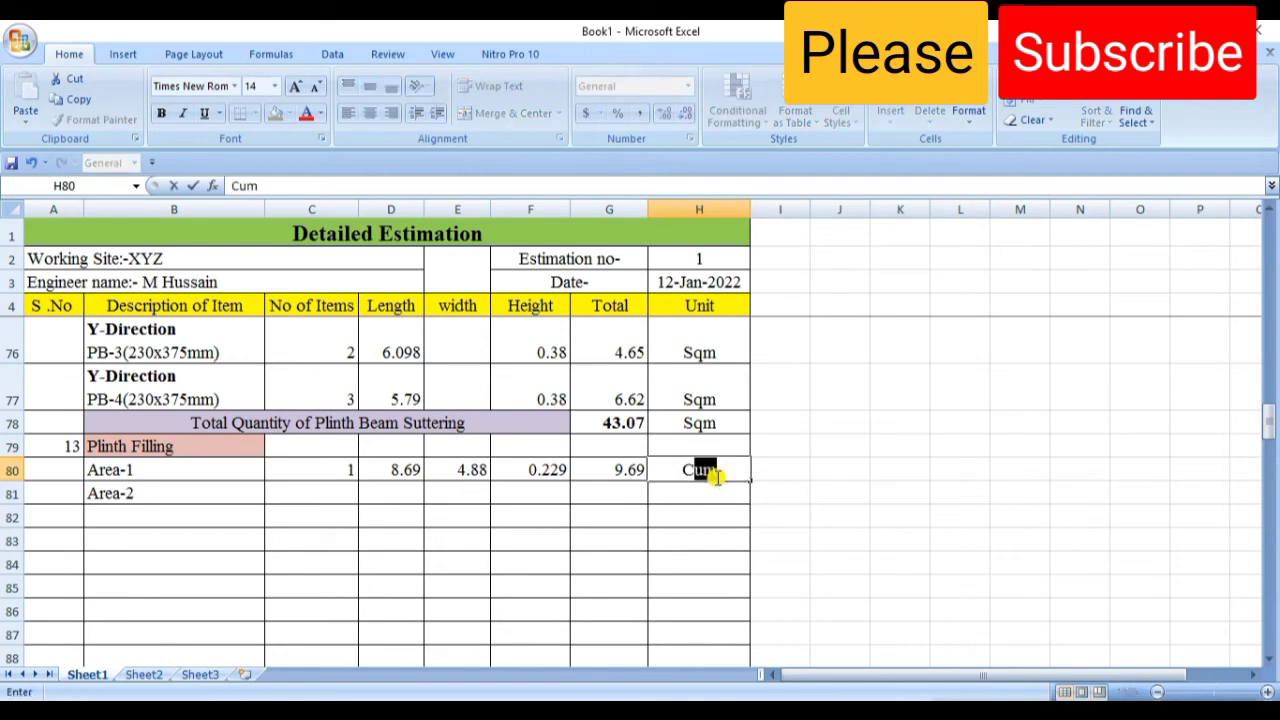
{"action": "left_click", "coordinate": [945, 375]}
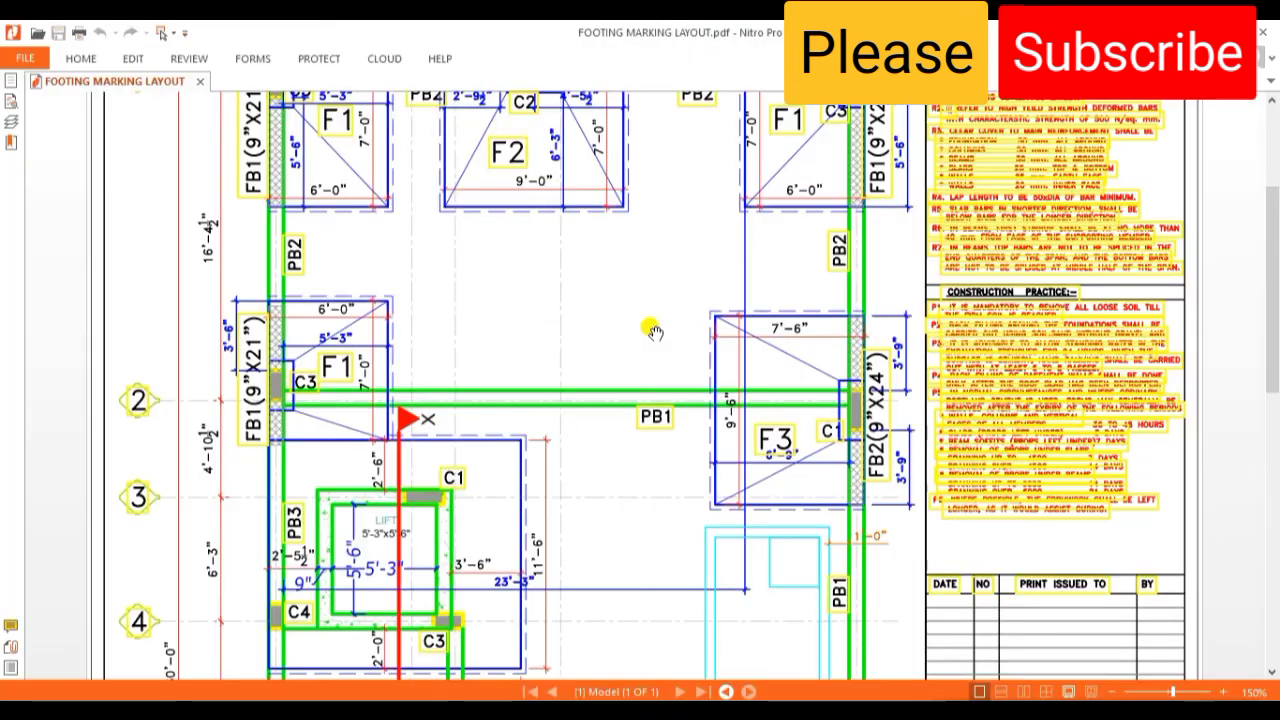
{"action": "scroll", "coordinate": [650, 330], "scroll_direction": "up", "scroll_amount": 1}
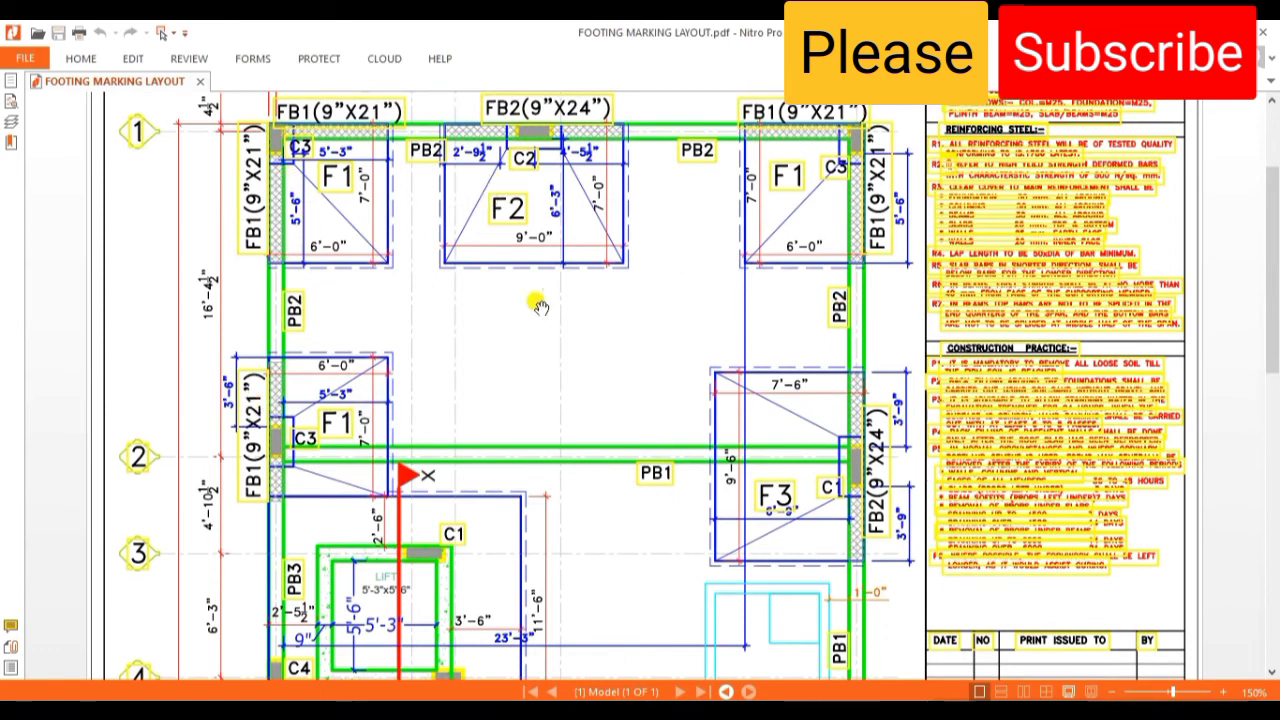
Scroll the footing marking layout PDF to read dimensions around the lift between grid lines 2 and 5.
{"action": "scroll", "coordinate": [700, 244], "scroll_direction": "down", "scroll_amount": 1}
{"action": "scroll", "coordinate": [700, 244], "scroll_direction": "down", "scroll_amount": 1}
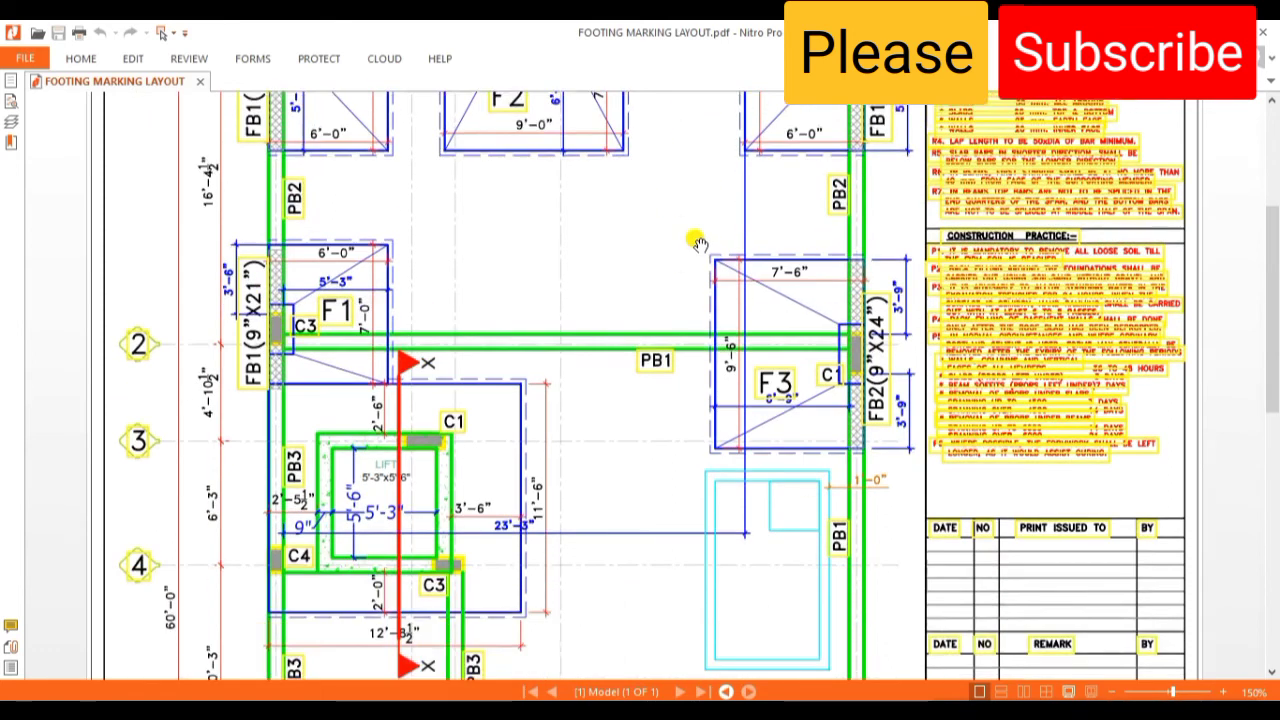
{"action": "scroll", "coordinate": [700, 244], "scroll_direction": "down", "scroll_amount": 1}
{"action": "scroll", "coordinate": [700, 244], "scroll_direction": "down", "scroll_amount": 2}
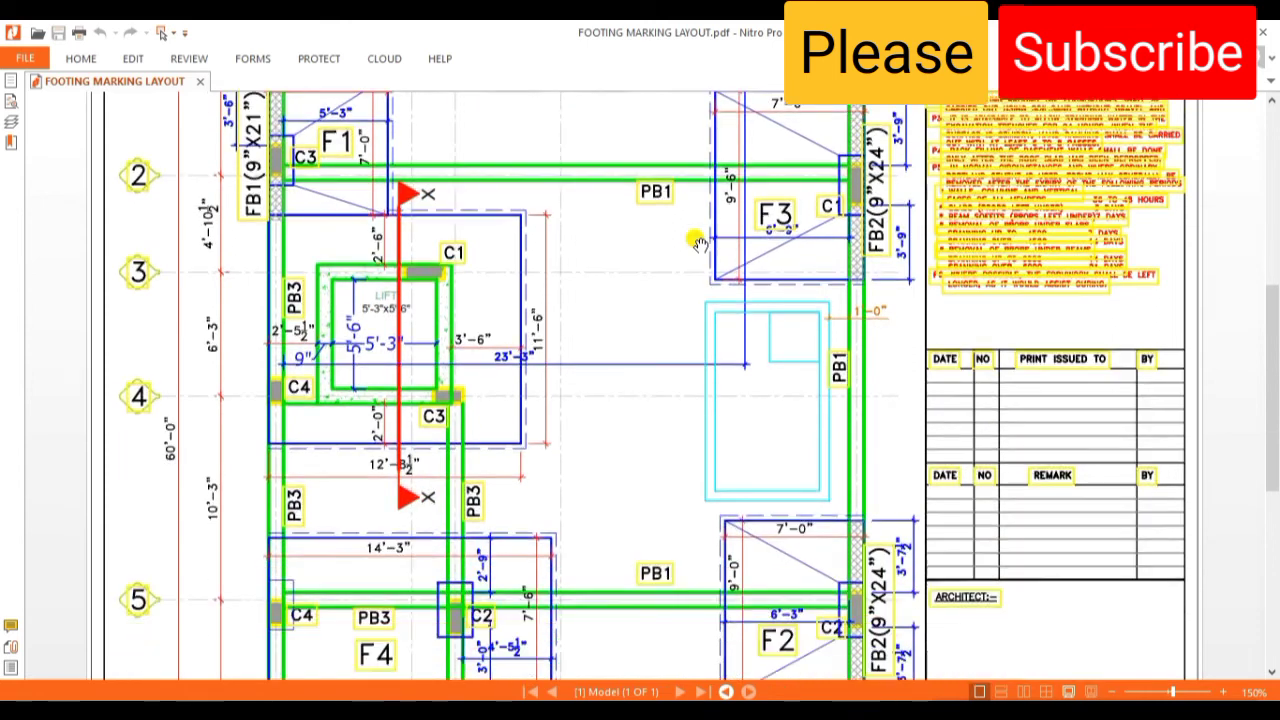
{"action": "scroll", "coordinate": [700, 244], "scroll_direction": "down", "scroll_amount": 1}
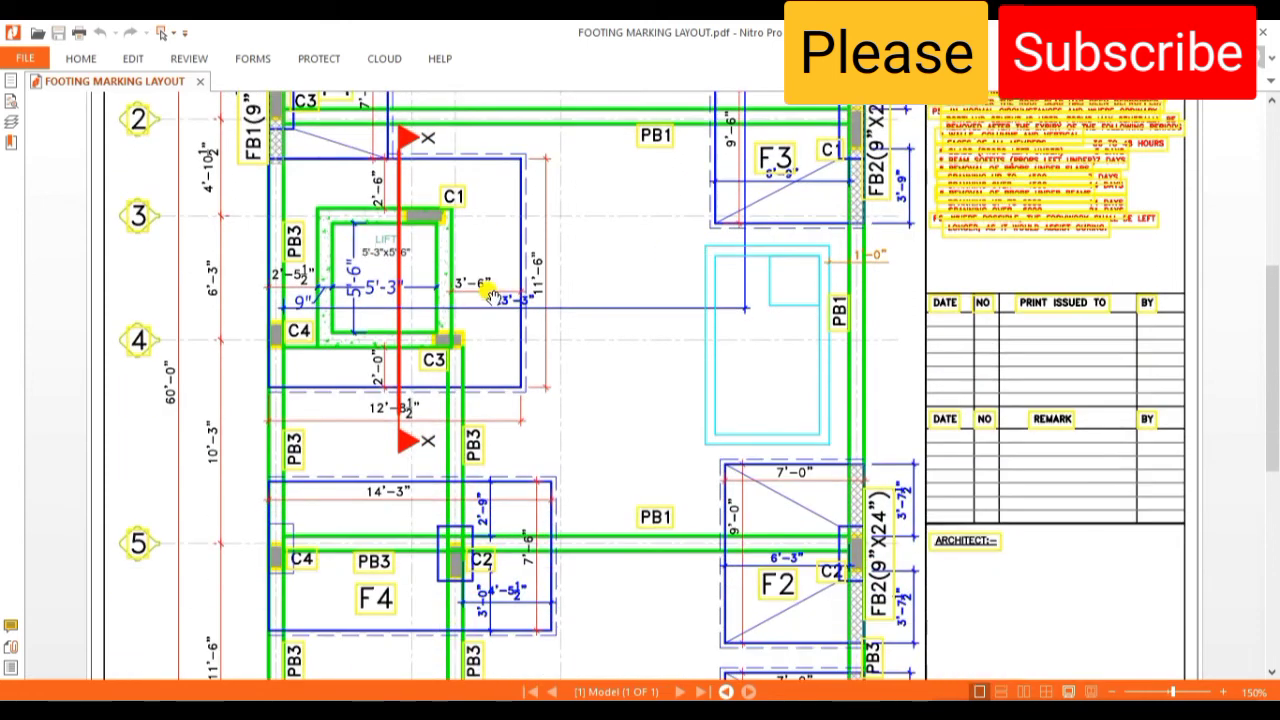
{"action": "scroll", "coordinate": [490, 294], "scroll_direction": "up", "scroll_amount": 1}
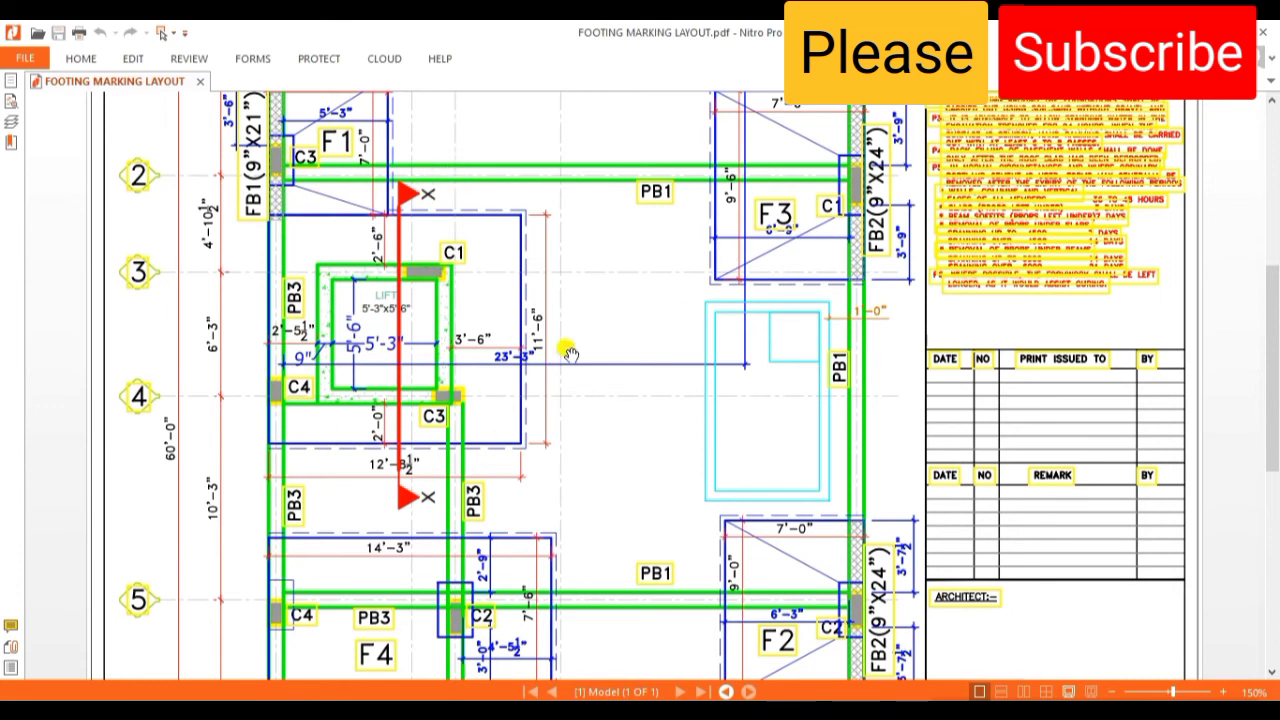
{"action": "scroll", "coordinate": [567, 352], "scroll_direction": "down", "scroll_amount": 1}
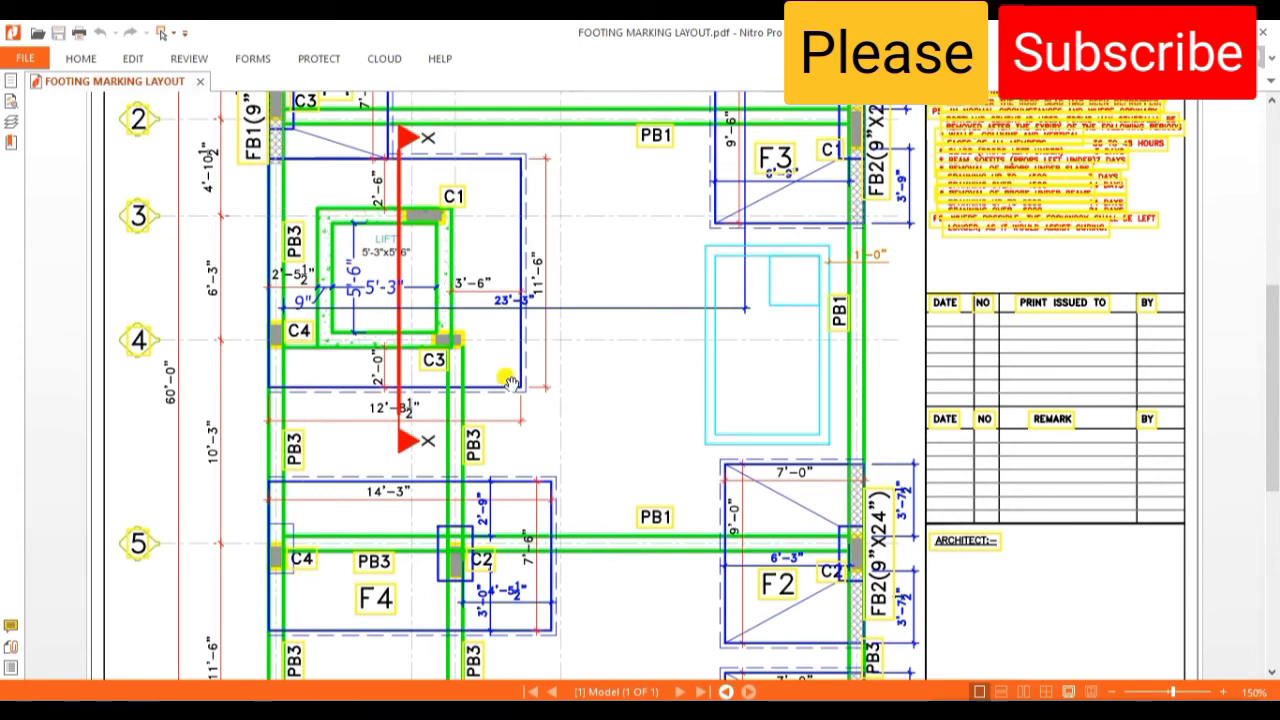
{"action": "scroll", "coordinate": [698, 311], "scroll_direction": "up", "scroll_amount": 1}
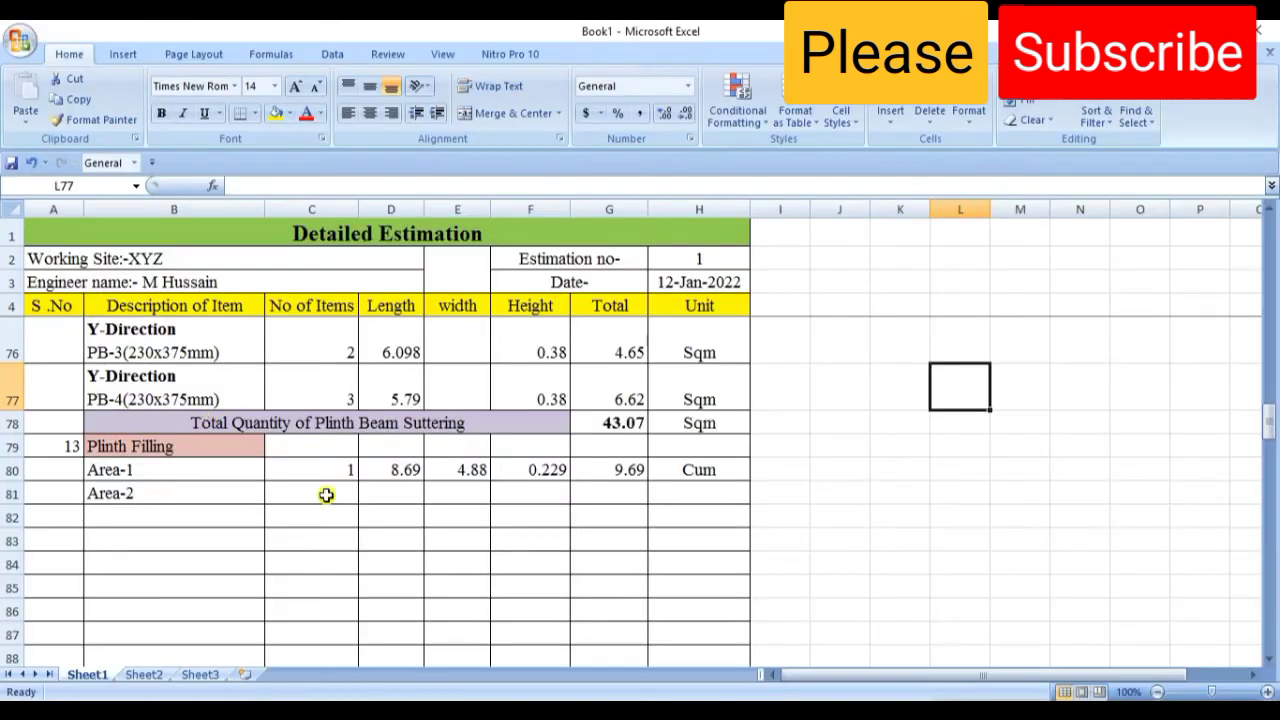
{"action": "left_click", "coordinate": [343, 494]}
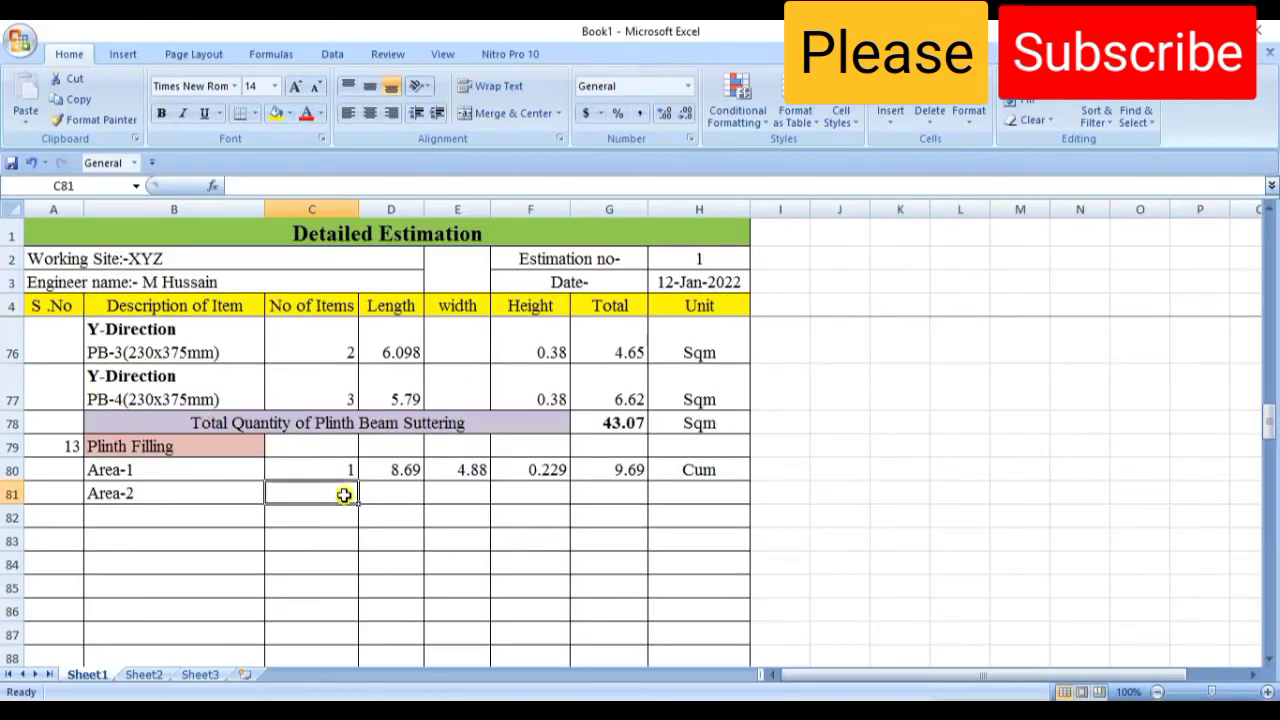
Enter 1 item in C81 and length =21/3.28 in D81, displayed as 6.40.
{"action": "type", "text": "1"}
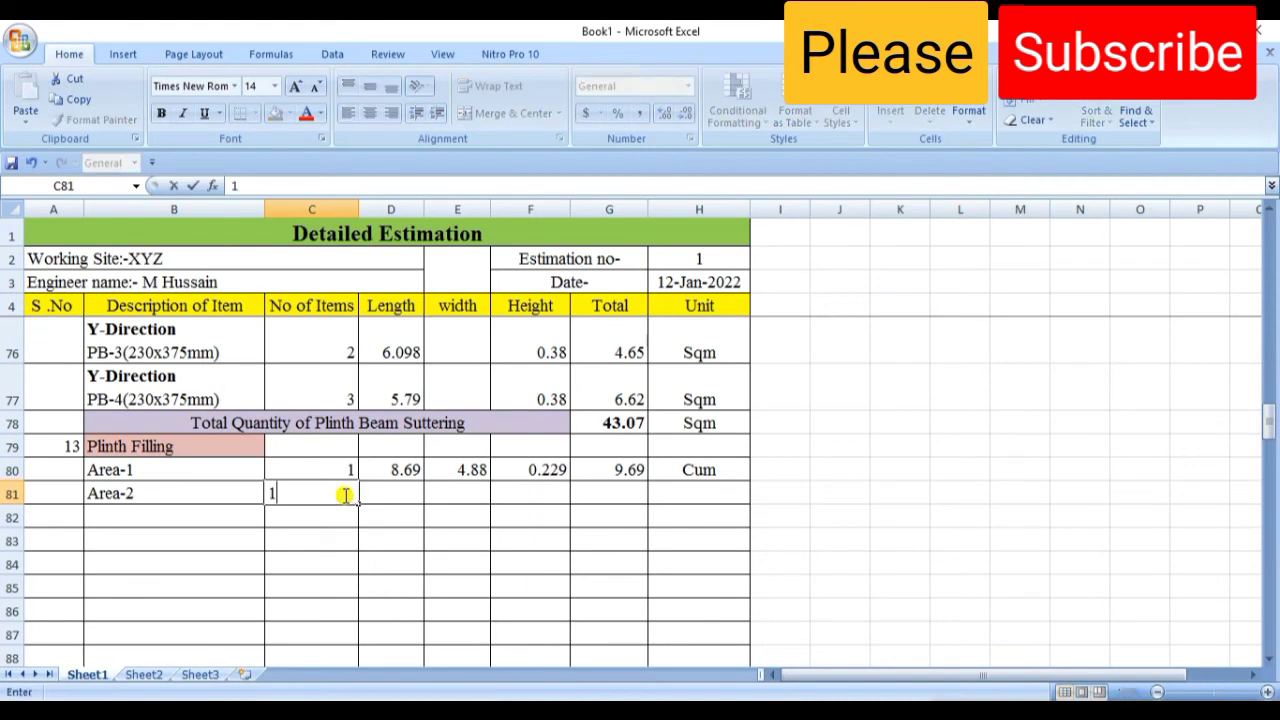
{"action": "left_click", "coordinate": [438, 535]}
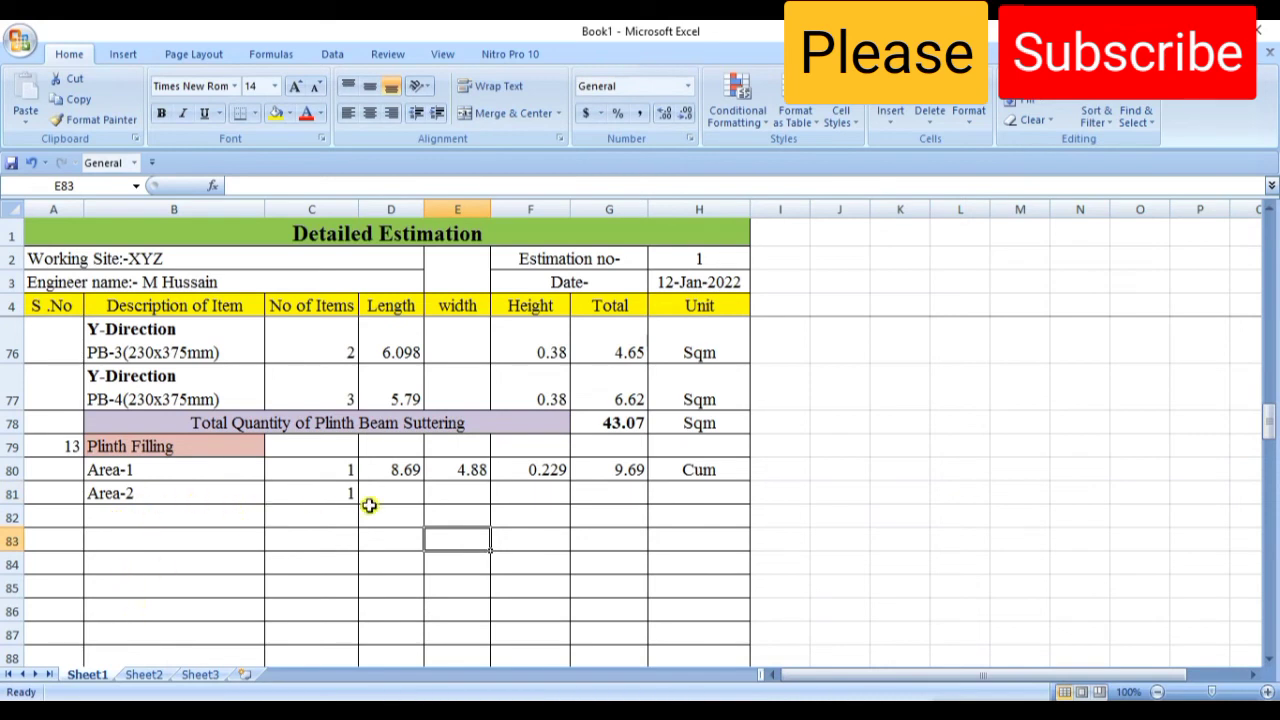
{"action": "left_click", "coordinate": [399, 494]}
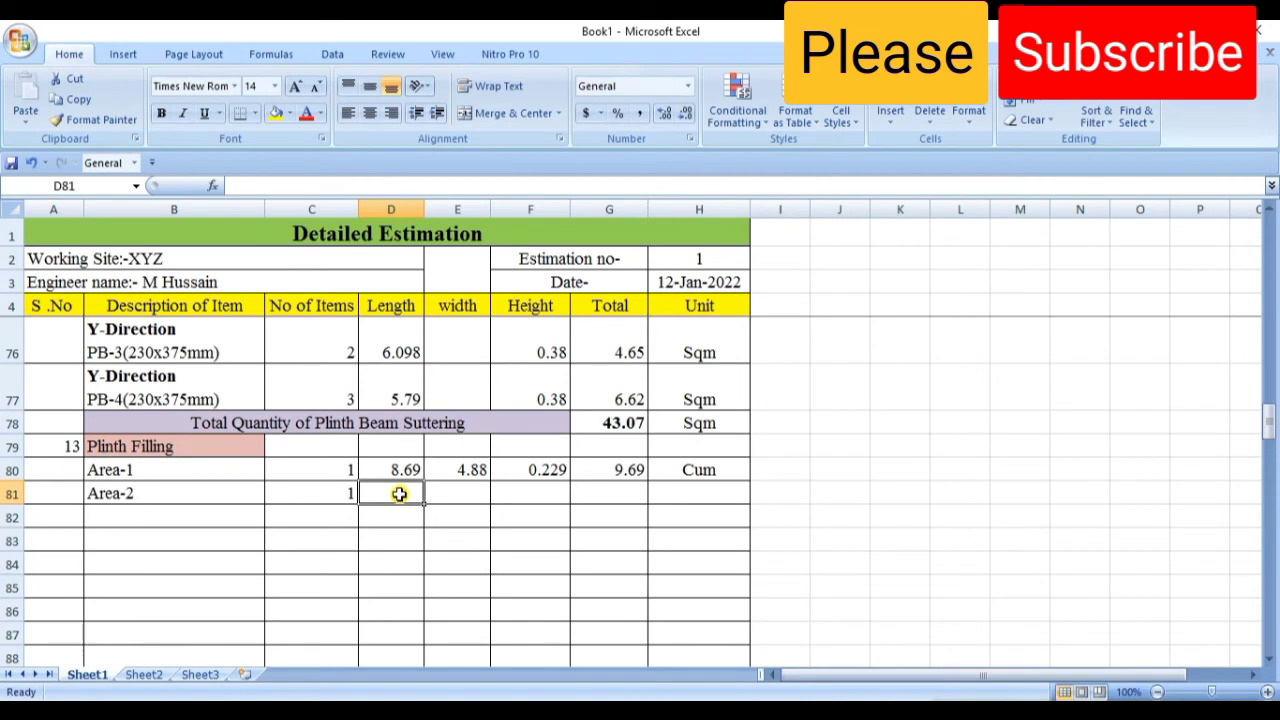
{"action": "type", "text": "="}
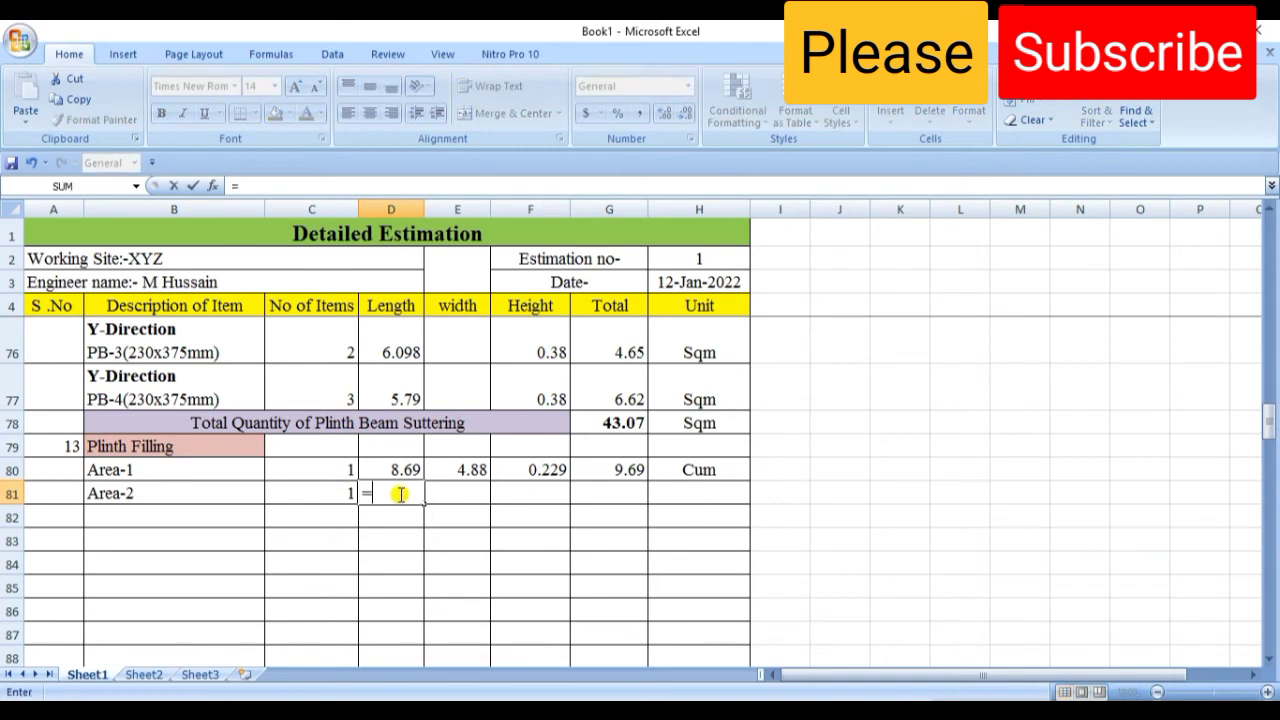
{"action": "type", "text": "21/3.28"}
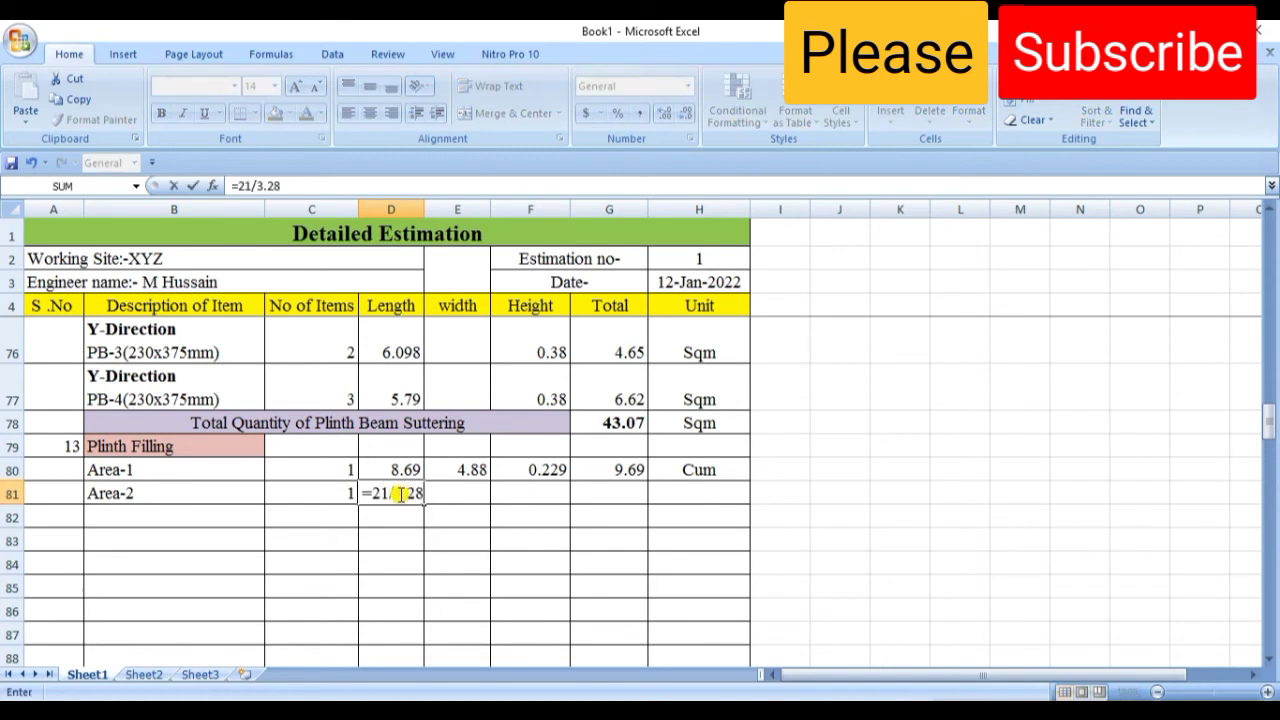
{"action": "key", "text": "Return"}
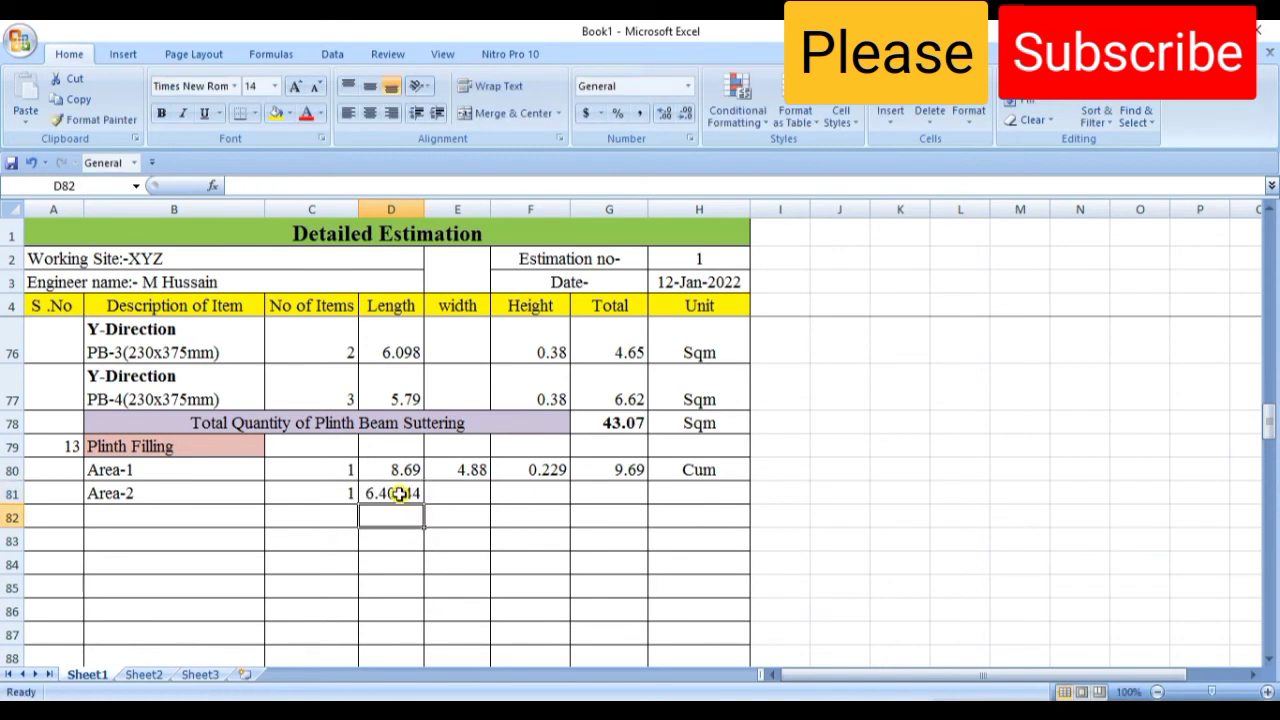
{"action": "left_click", "coordinate": [399, 493]}
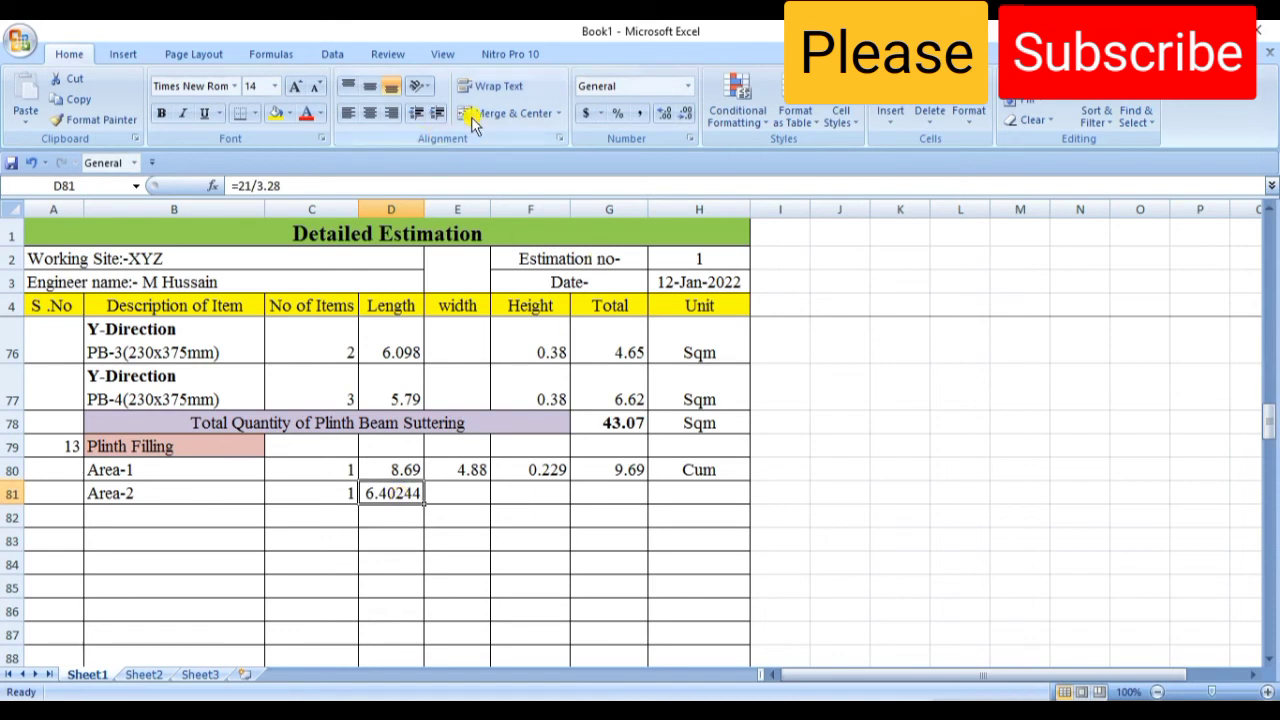
{"action": "left_click", "coordinate": [682, 112]}
{"action": "left_click", "coordinate": [684, 113]}
{"action": "left_click", "coordinate": [688, 114]}
{"action": "left_click", "coordinate": [962, 495]}
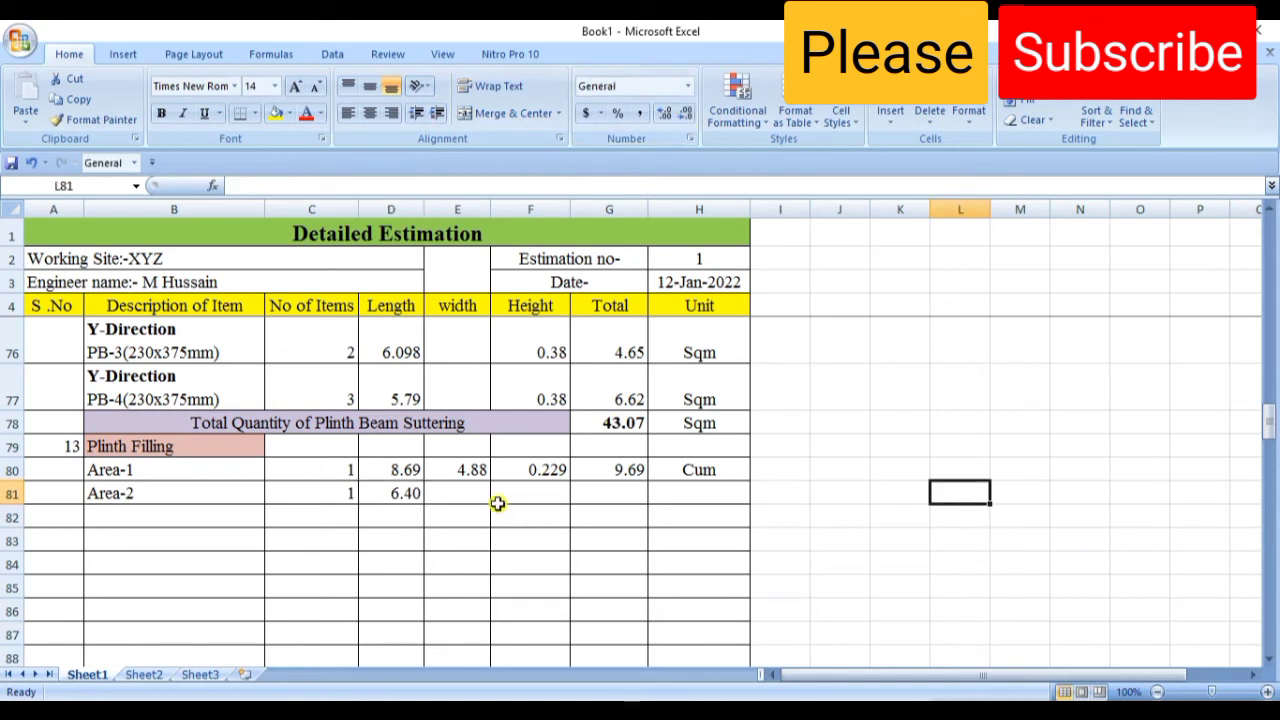
{"action": "left_click", "coordinate": [463, 493]}
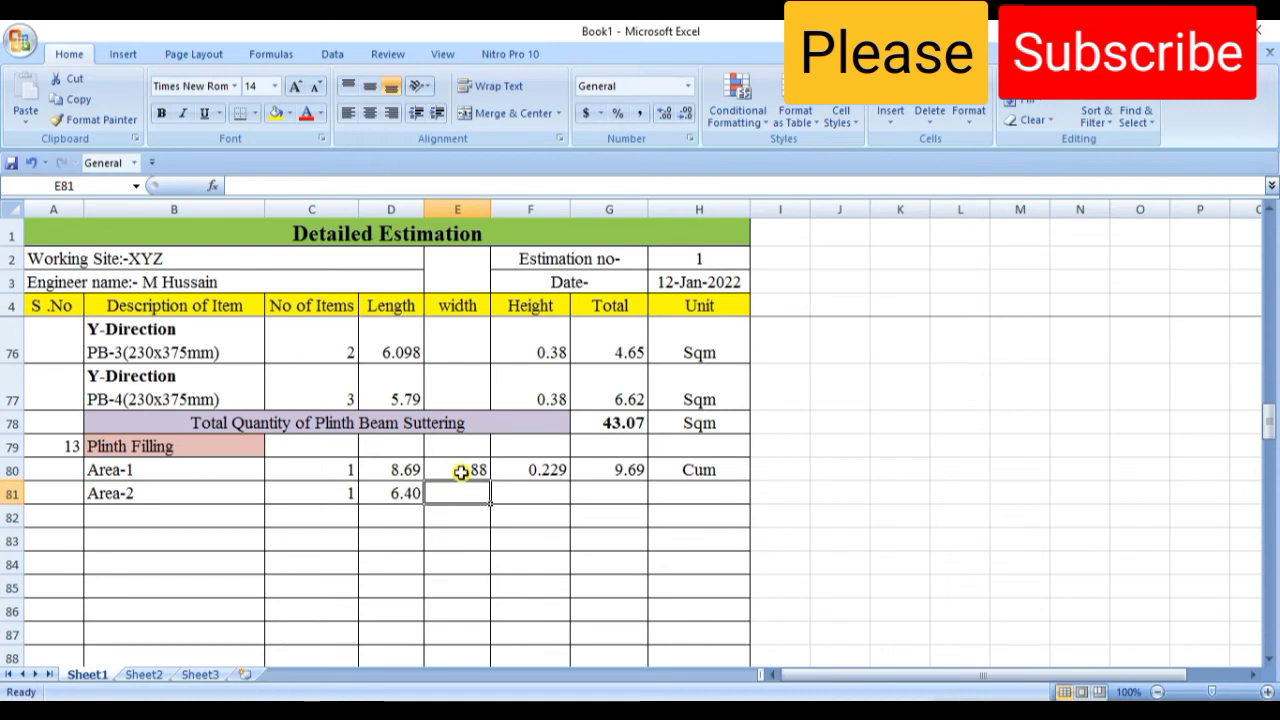
Fill Area-1's width and height formulas down into E81 and F81 (4.88, 0.229).
{"action": "left_click", "coordinate": [463, 470]}
{"action": "left_click_drag", "start_coordinate": [487, 479], "coordinate": [487, 493]}
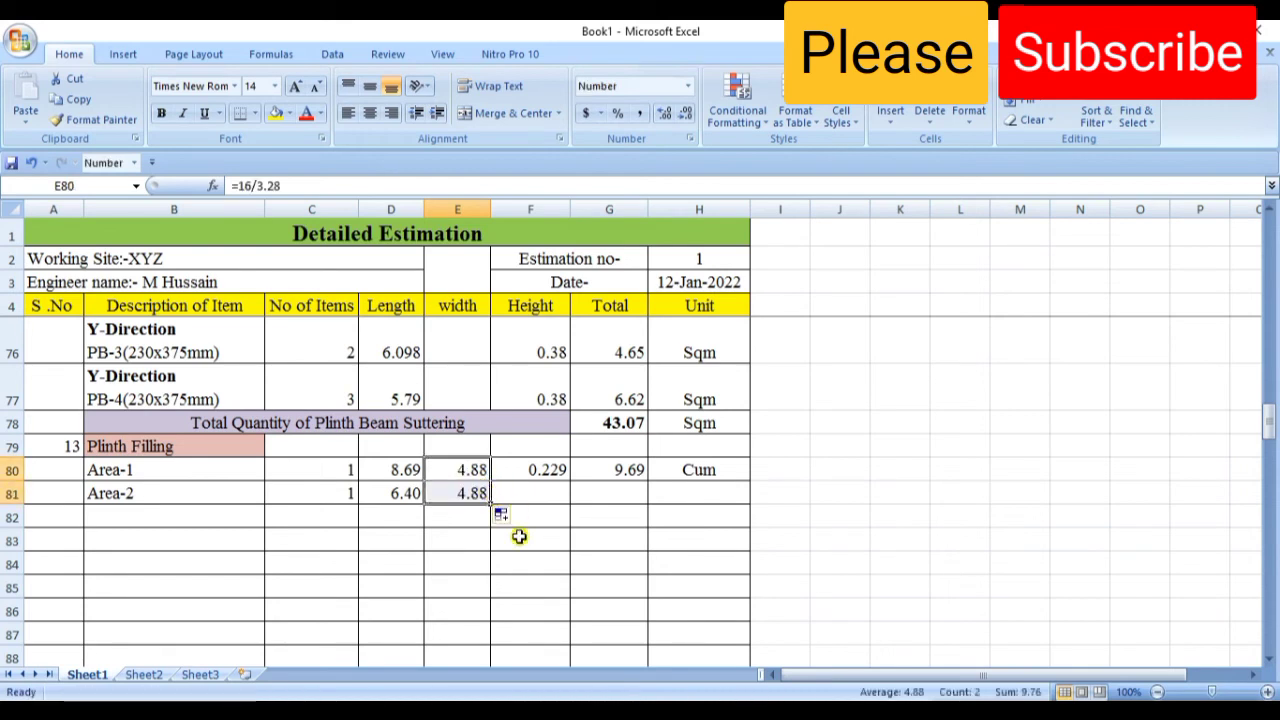
{"action": "left_click", "coordinate": [520, 537]}
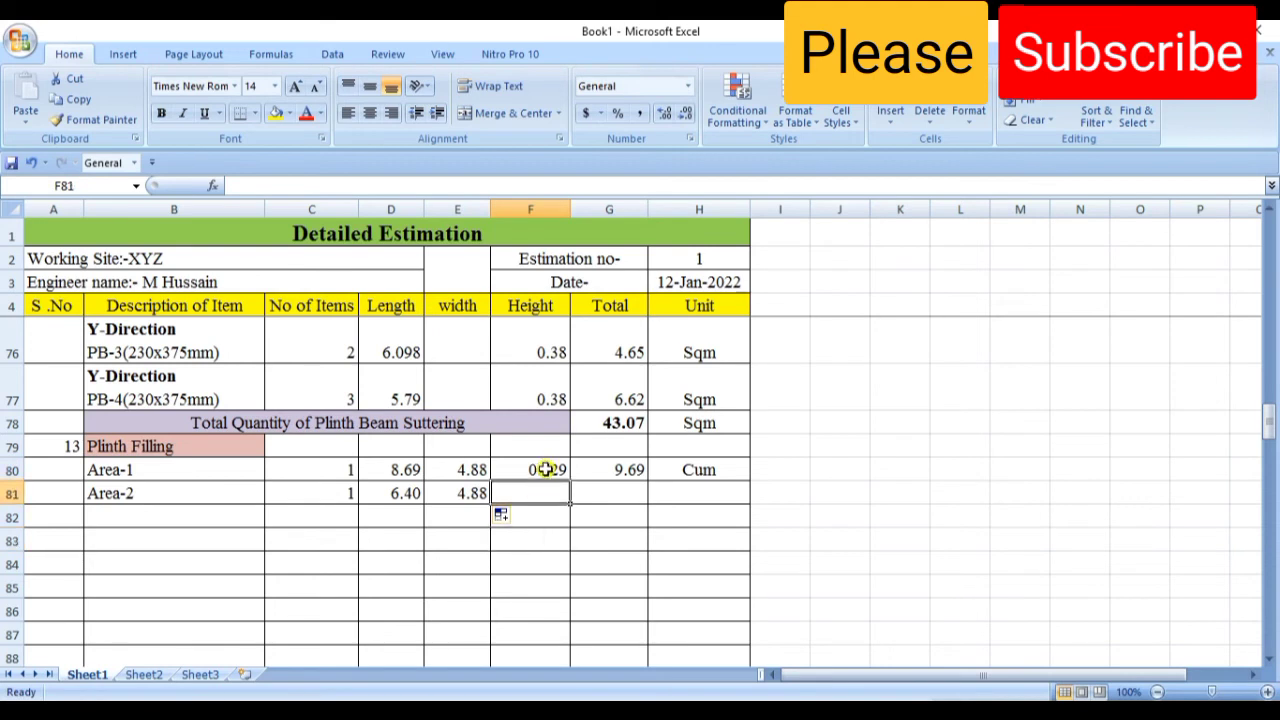
{"action": "left_click", "coordinate": [556, 471]}
{"action": "left_click_drag", "start_coordinate": [567, 484], "coordinate": [567, 499]}
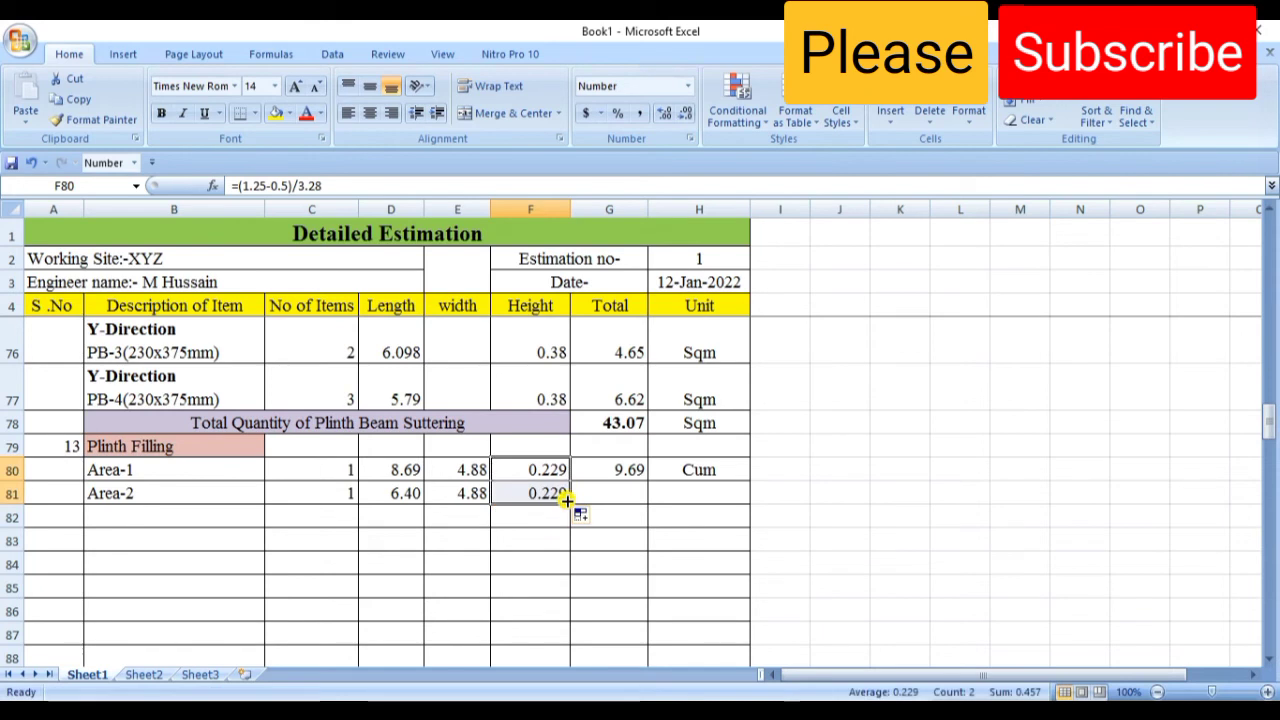
{"action": "left_click", "coordinate": [592, 540]}
Fill the total and unit down into G81 and H81, giving 7.14 Cum.
{"action": "left_click", "coordinate": [618, 467]}
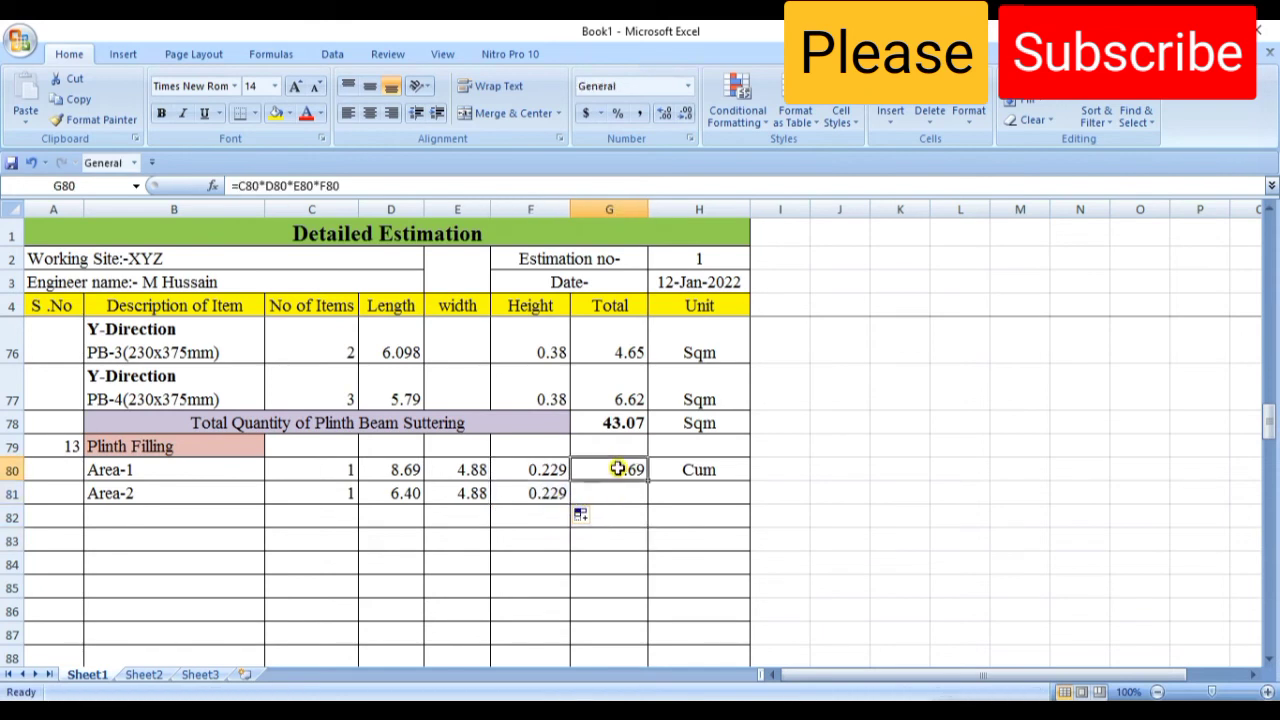
{"action": "left_click_drag", "start_coordinate": [647, 481], "coordinate": [640, 506]}
{"action": "left_click", "coordinate": [663, 517]}
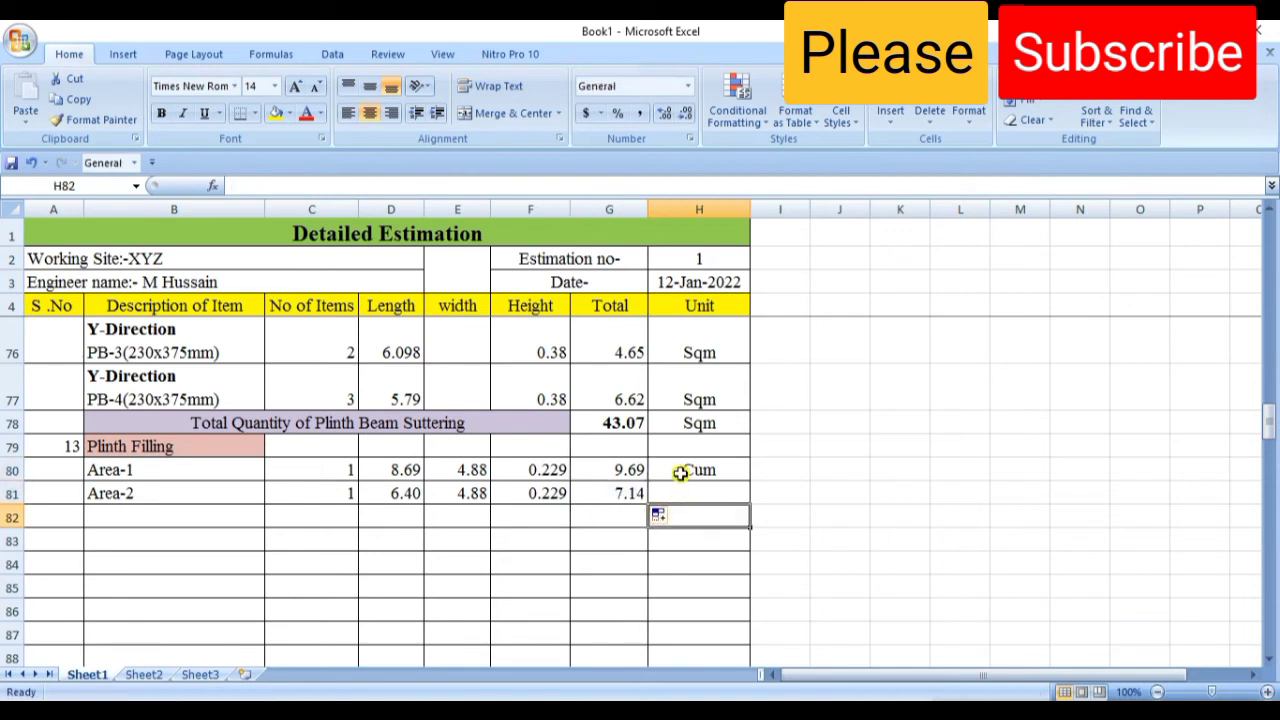
{"action": "left_click", "coordinate": [687, 470]}
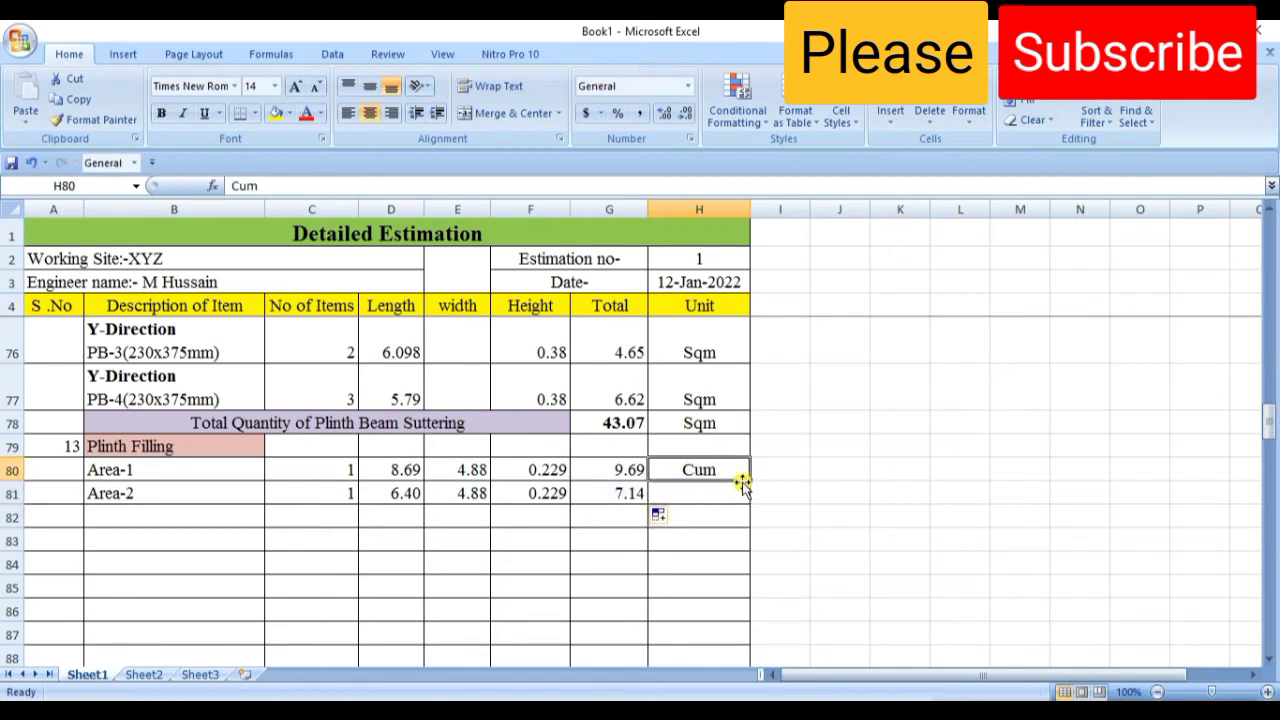
{"action": "left_click_drag", "start_coordinate": [753, 481], "coordinate": [752, 495]}
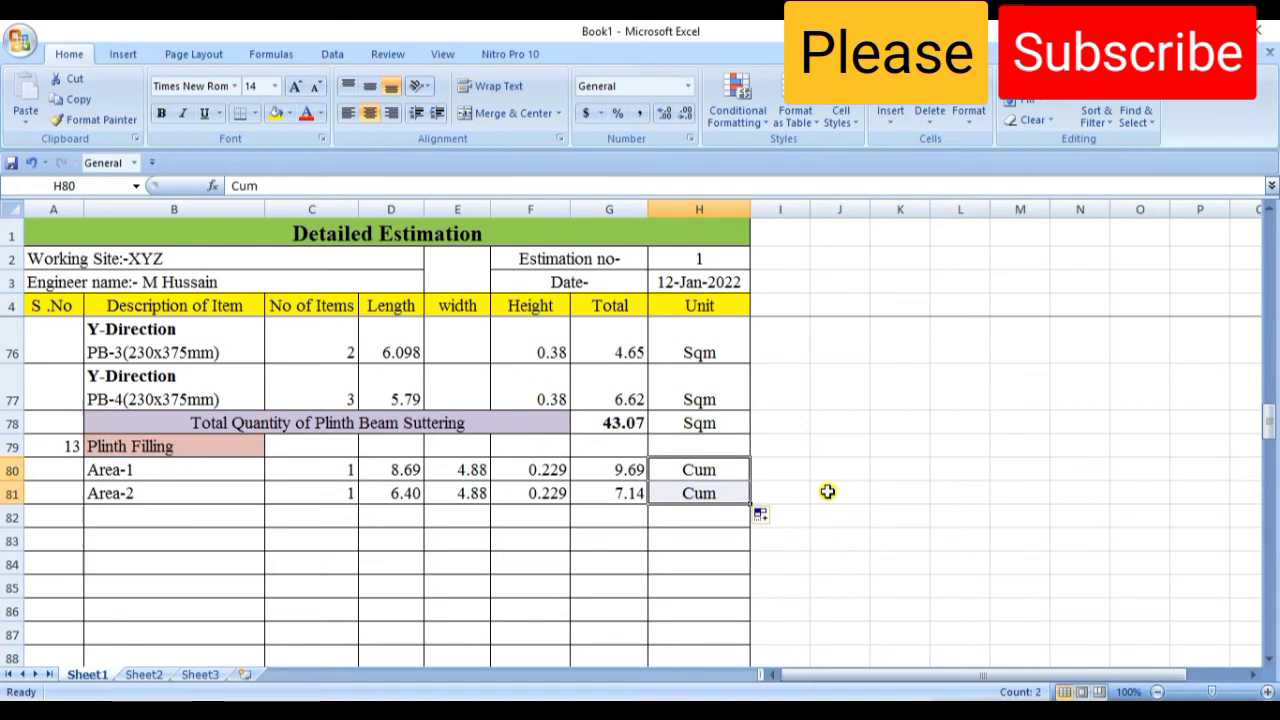
{"action": "left_click", "coordinate": [872, 492]}
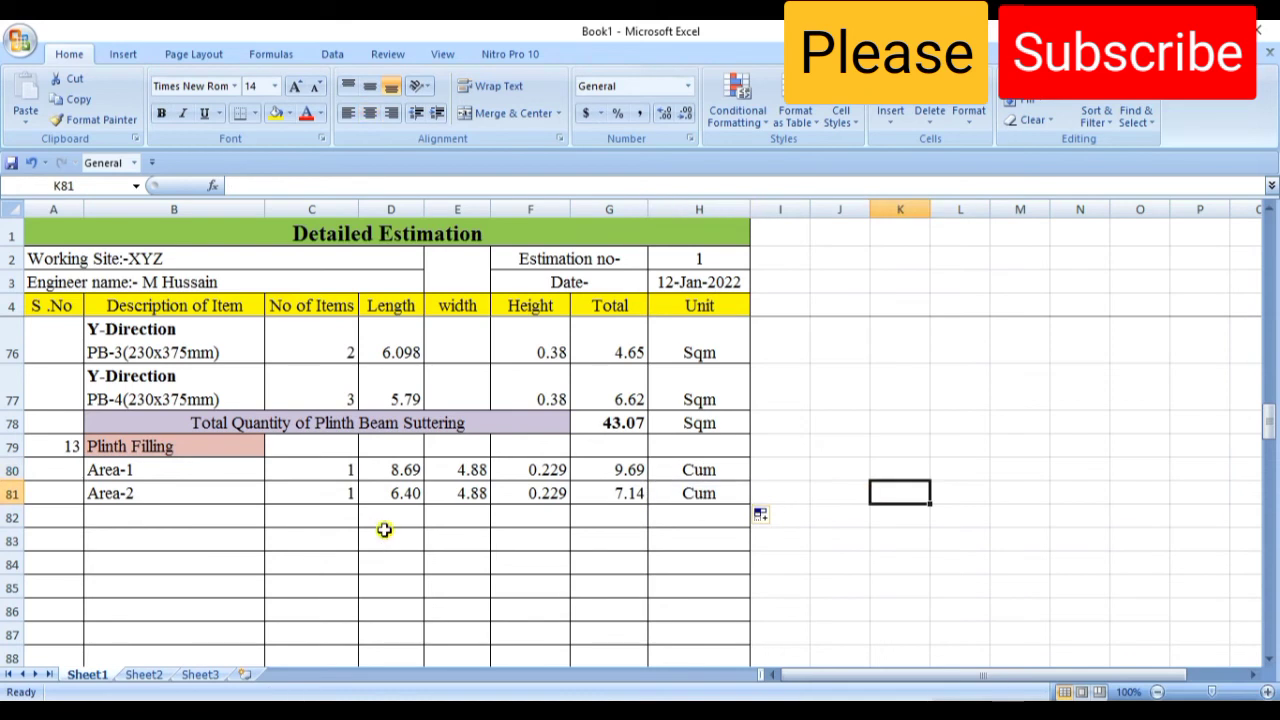
{"action": "left_click", "coordinate": [142, 518]}
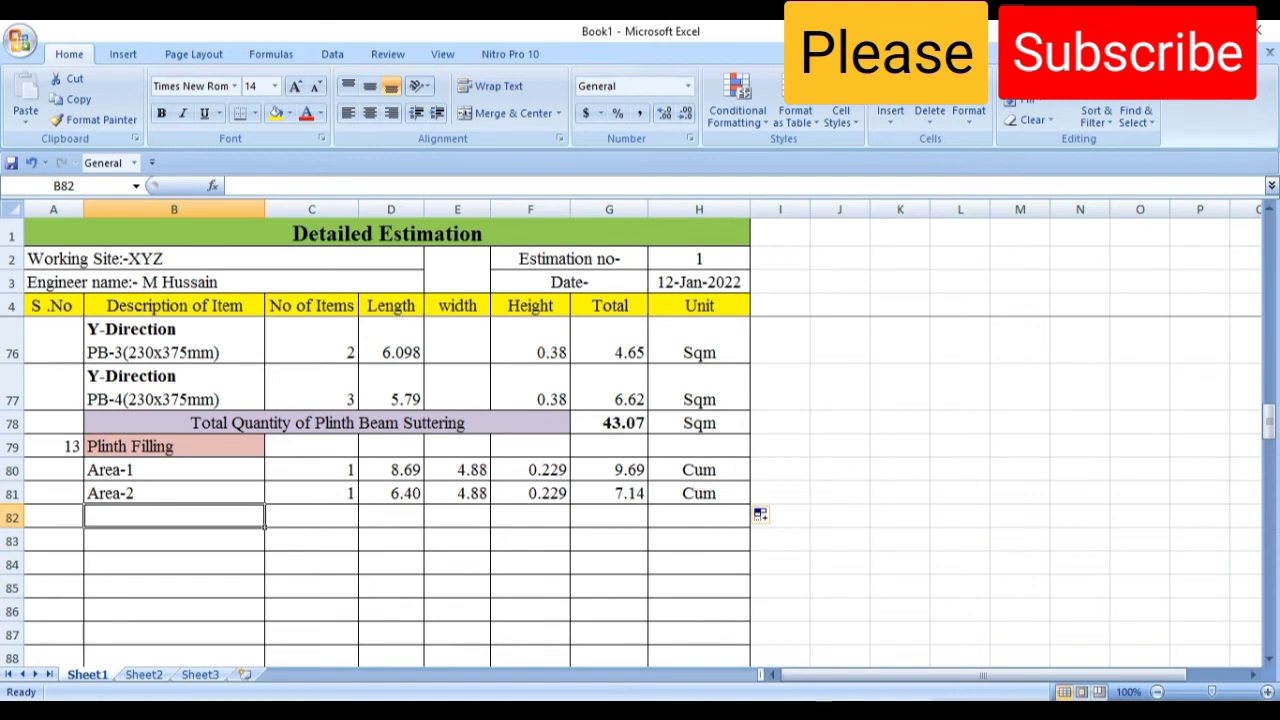
{"action": "left_click", "coordinate": [912, 700]}
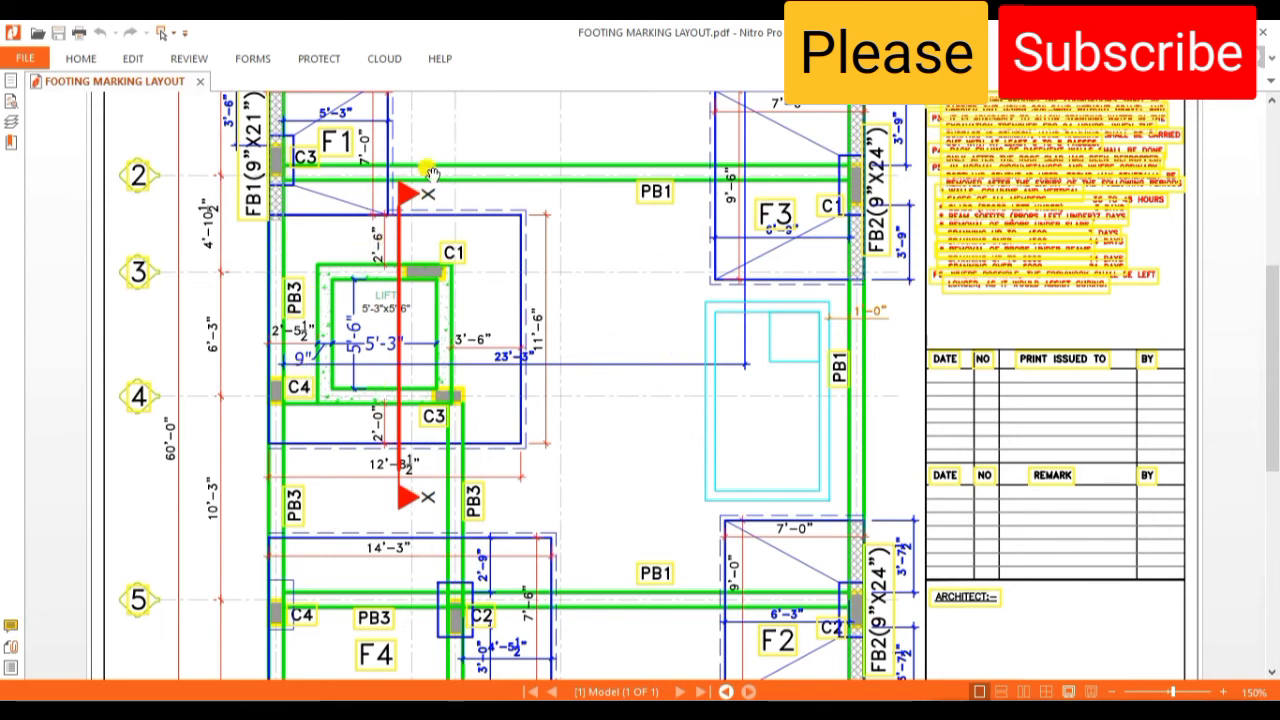
Review the F4/F2 footings in the layout PDF, then return to the Excel estimation sheet.
{"action": "scroll", "coordinate": [610, 367], "scroll_direction": "down", "scroll_amount": 2}
{"action": "scroll", "coordinate": [610, 367], "scroll_direction": "down", "scroll_amount": 3}
{"action": "scroll", "coordinate": [610, 367], "scroll_direction": "down", "scroll_amount": 1}
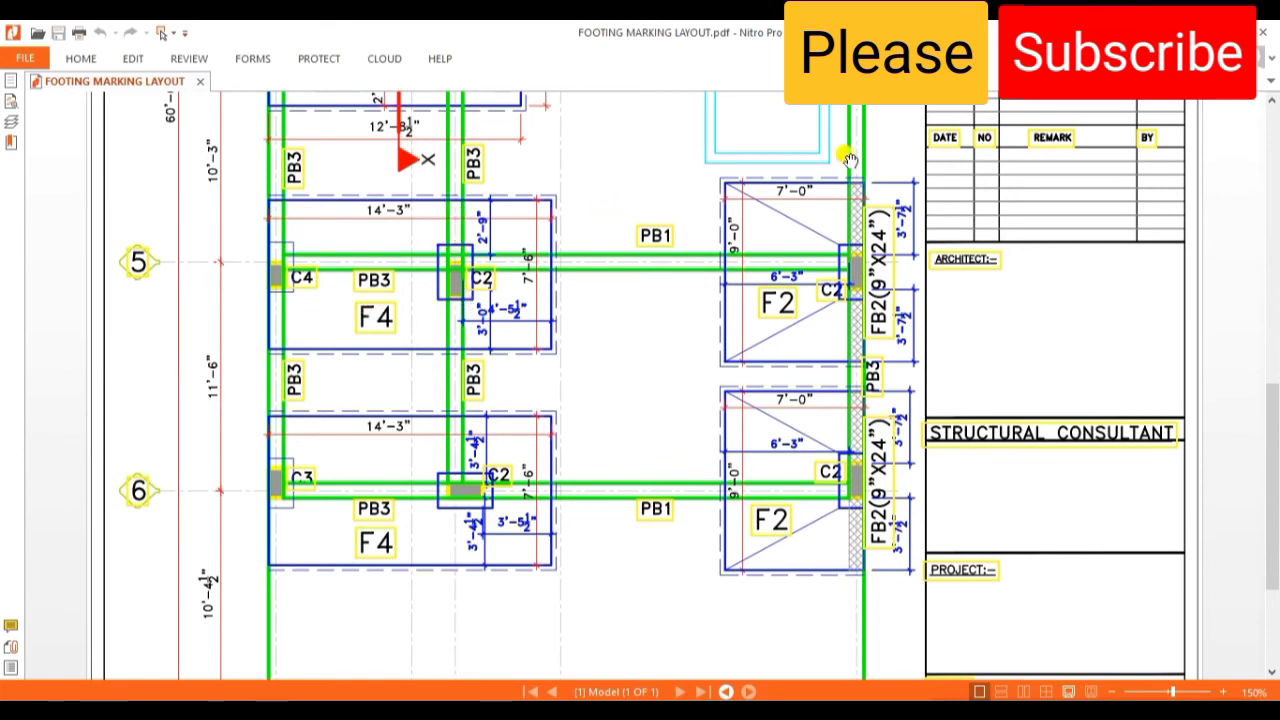
{"action": "scroll", "coordinate": [698, 373], "scroll_direction": "up", "scroll_amount": 3}
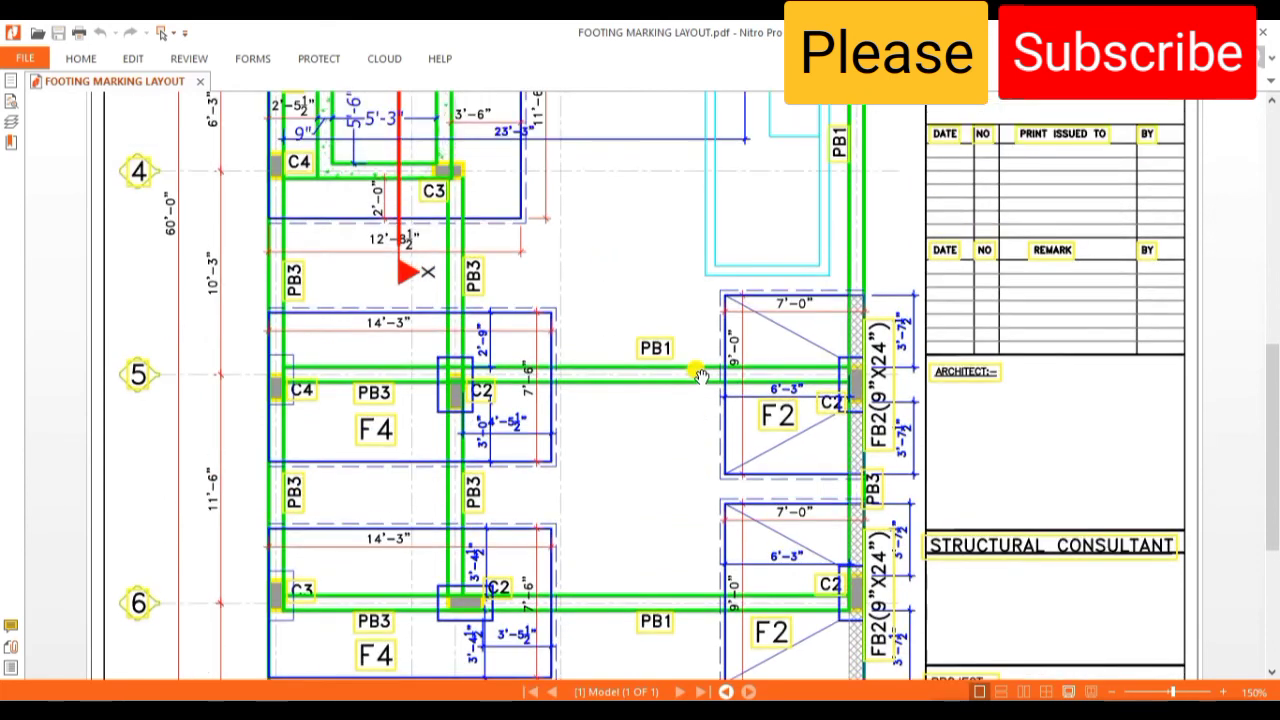
{"action": "scroll", "coordinate": [698, 373], "scroll_direction": "down", "scroll_amount": 1}
{"action": "scroll", "coordinate": [698, 373], "scroll_direction": "down", "scroll_amount": 1}
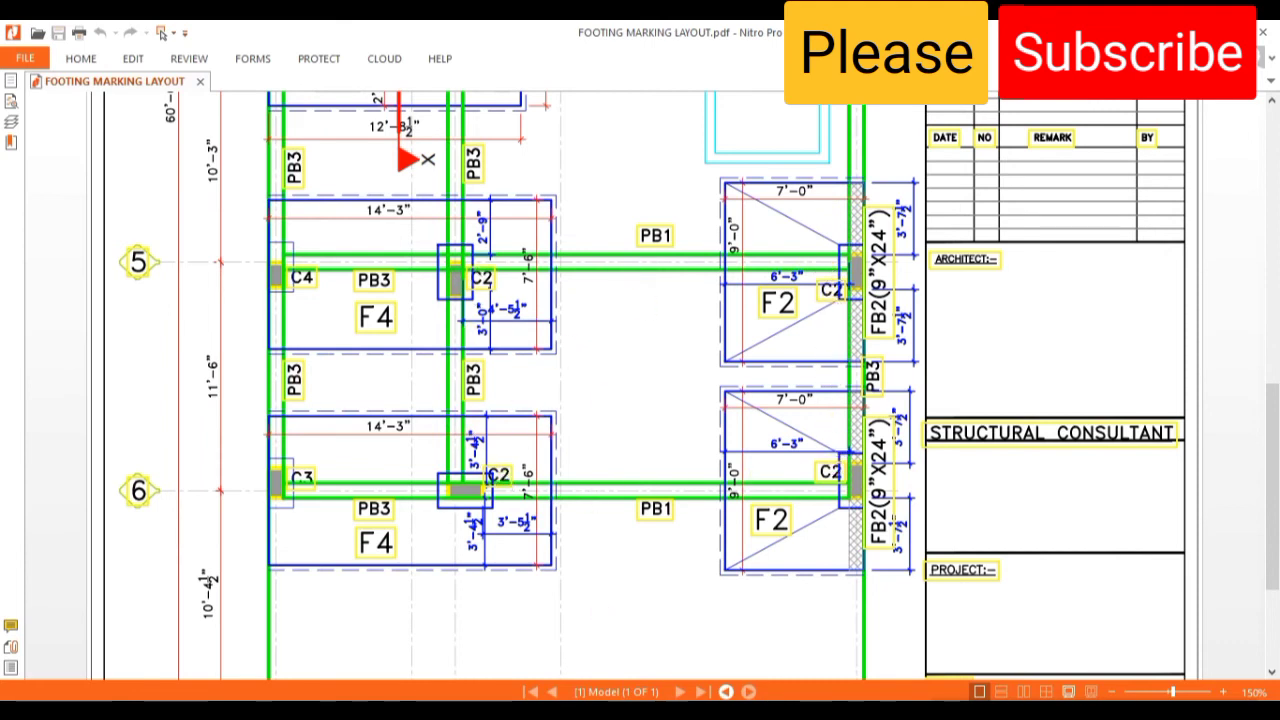
{"action": "key", "text": "alt+Tab"}
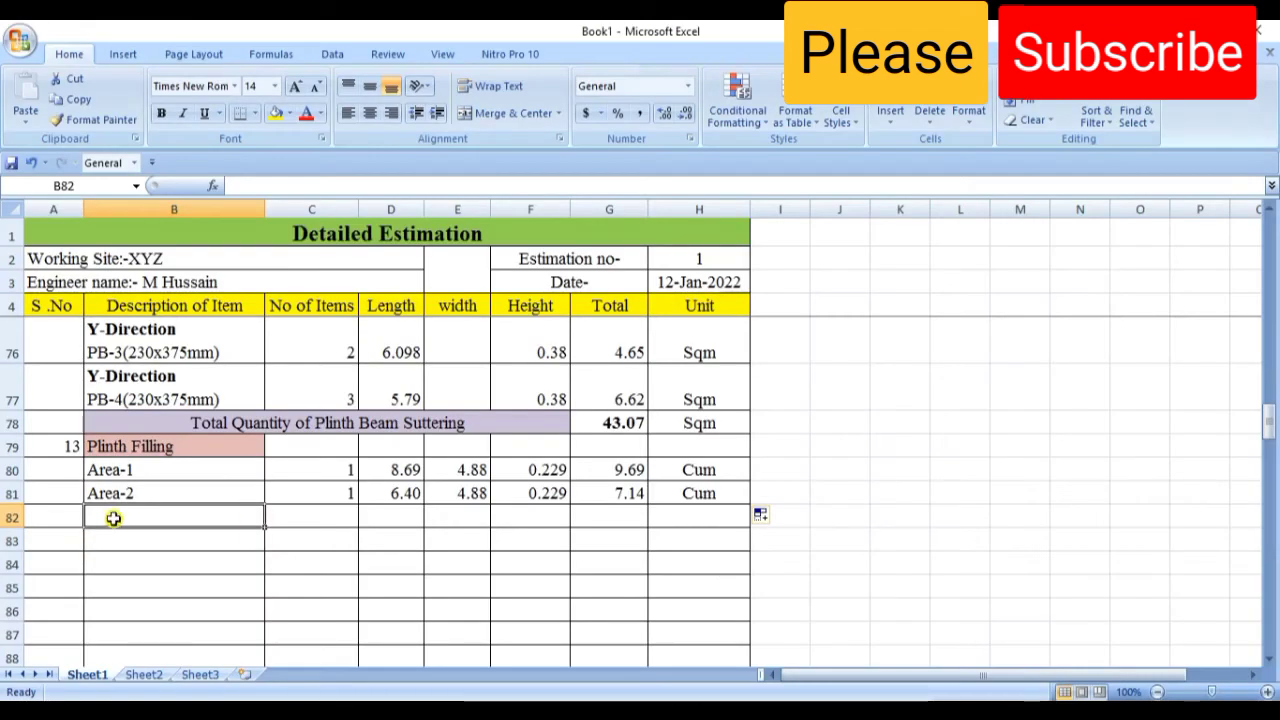
Extend the area labels to Area-3 in B82 and enter 1 item in C82.
{"action": "left_click", "coordinate": [186, 560]}
{"action": "left_click", "coordinate": [205, 495]}
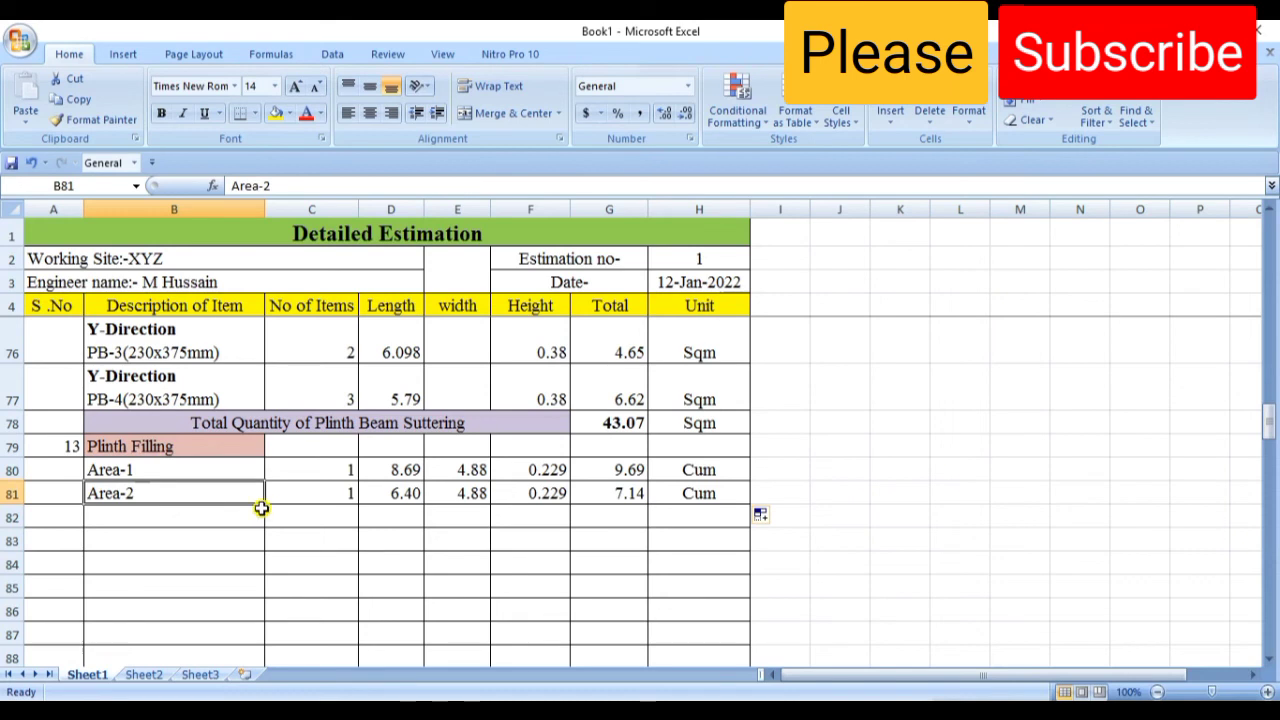
{"action": "left_click_drag", "start_coordinate": [261, 506], "coordinate": [266, 530]}
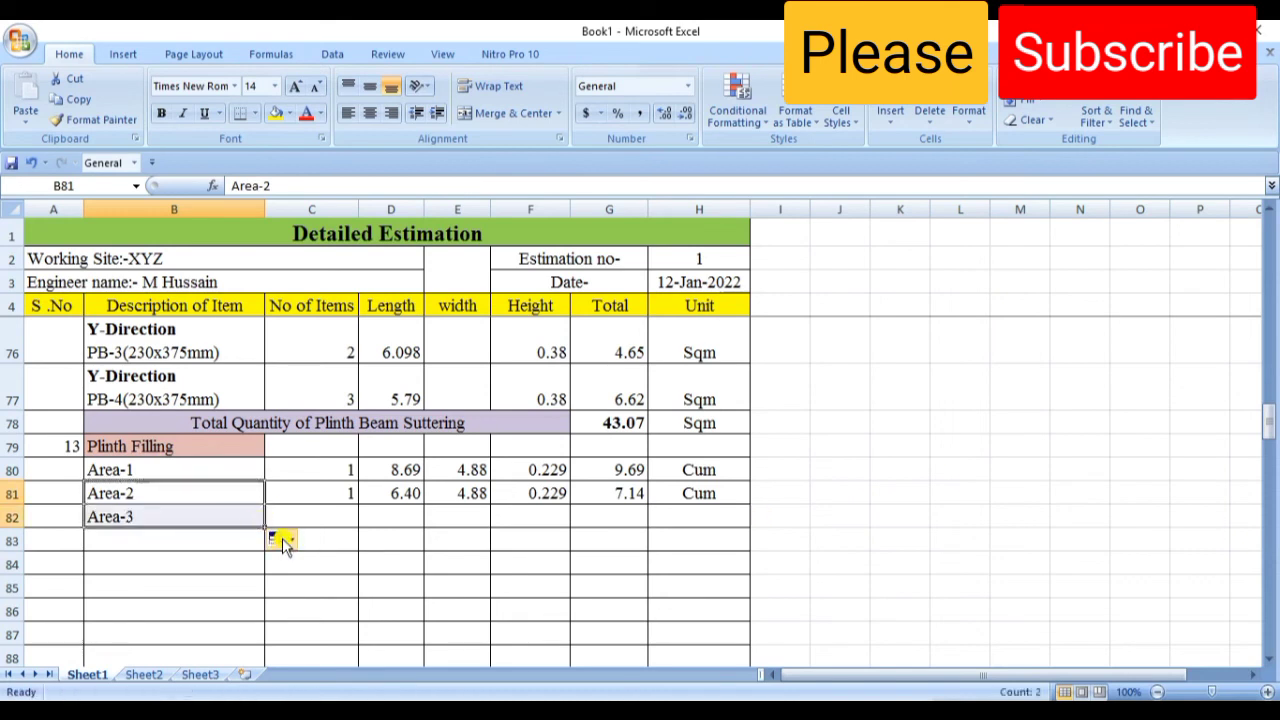
{"action": "left_click", "coordinate": [391, 563]}
{"action": "left_click", "coordinate": [342, 521]}
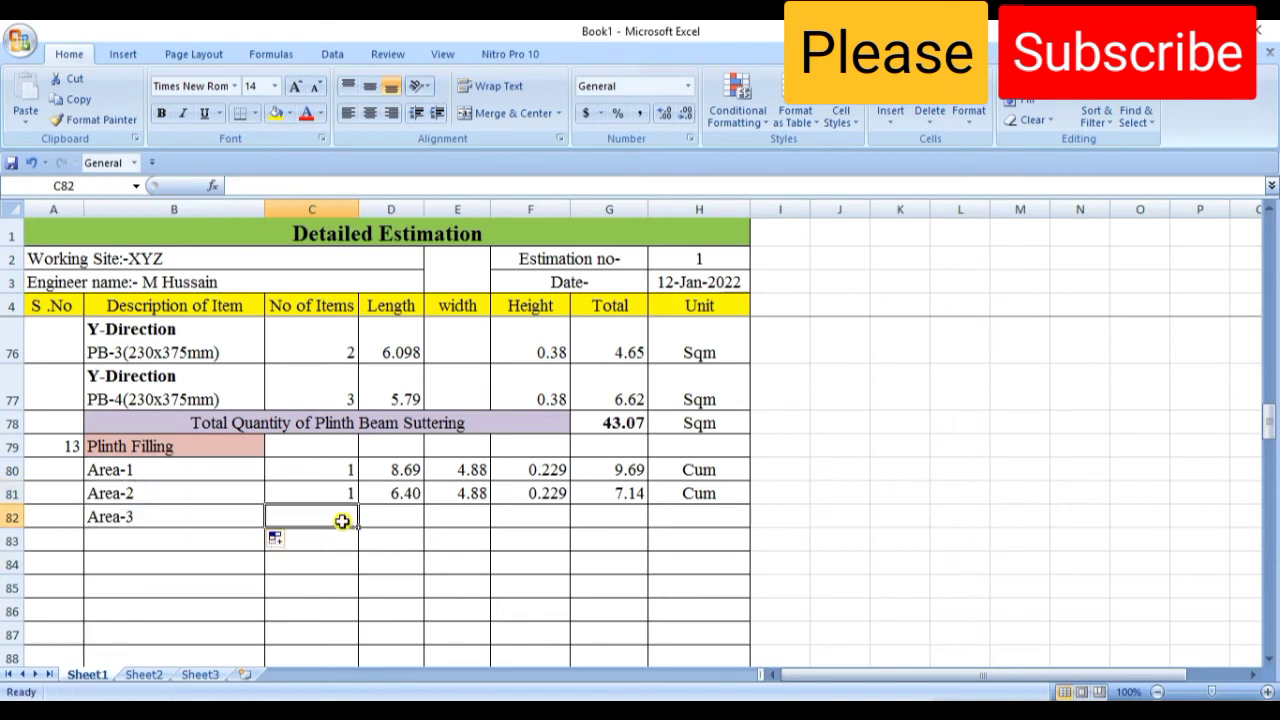
{"action": "type", "text": "1"}
{"action": "left_click", "coordinate": [402, 563]}
Enter the Area-3 length =(11.5-0.75)/3.28 in D82, shown as 3.28 with two decimals.
{"action": "left_click", "coordinate": [398, 518]}
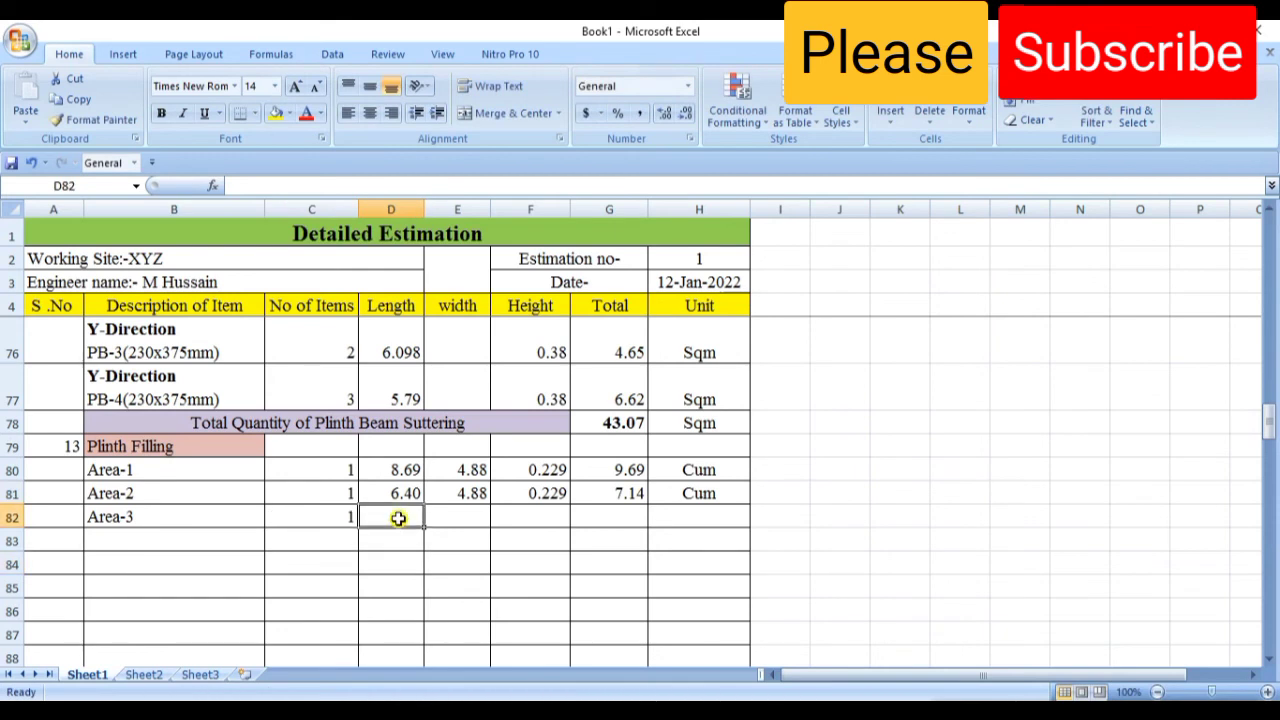
{"action": "type", "text": "="}
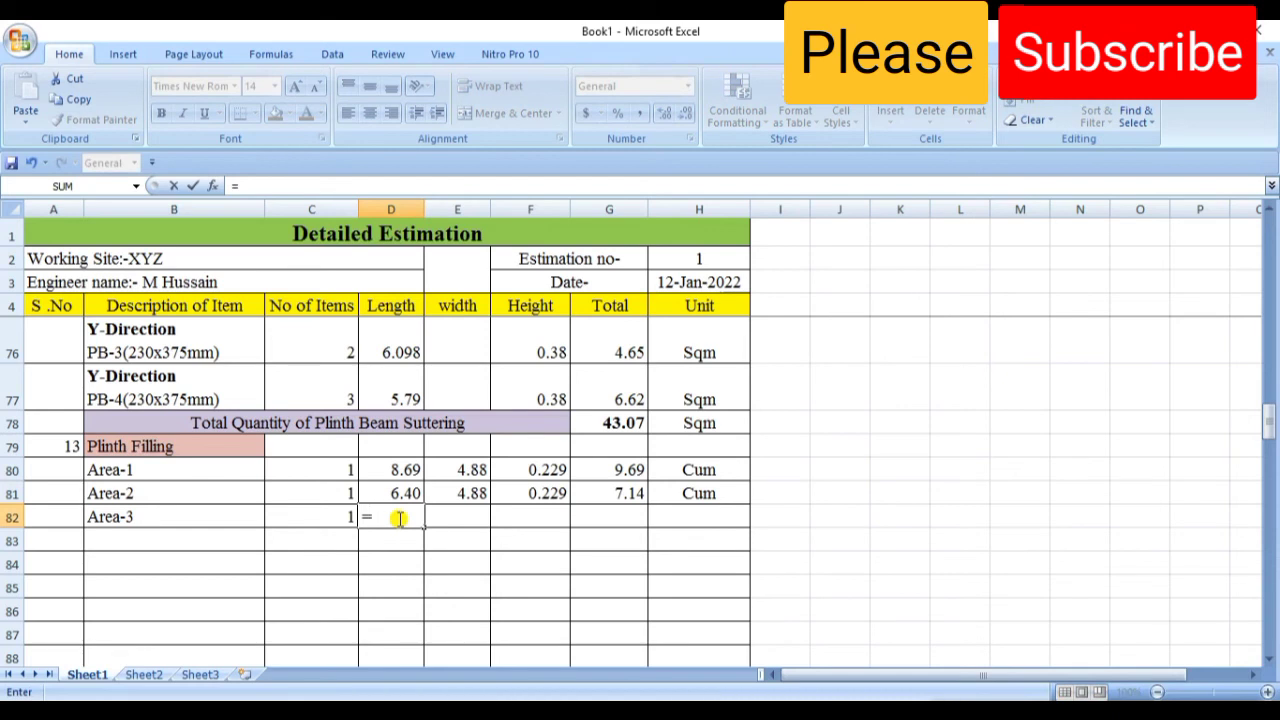
{"action": "type", "text": "11"}
{"action": "type", "text": ".5-0.75)/3.28"}
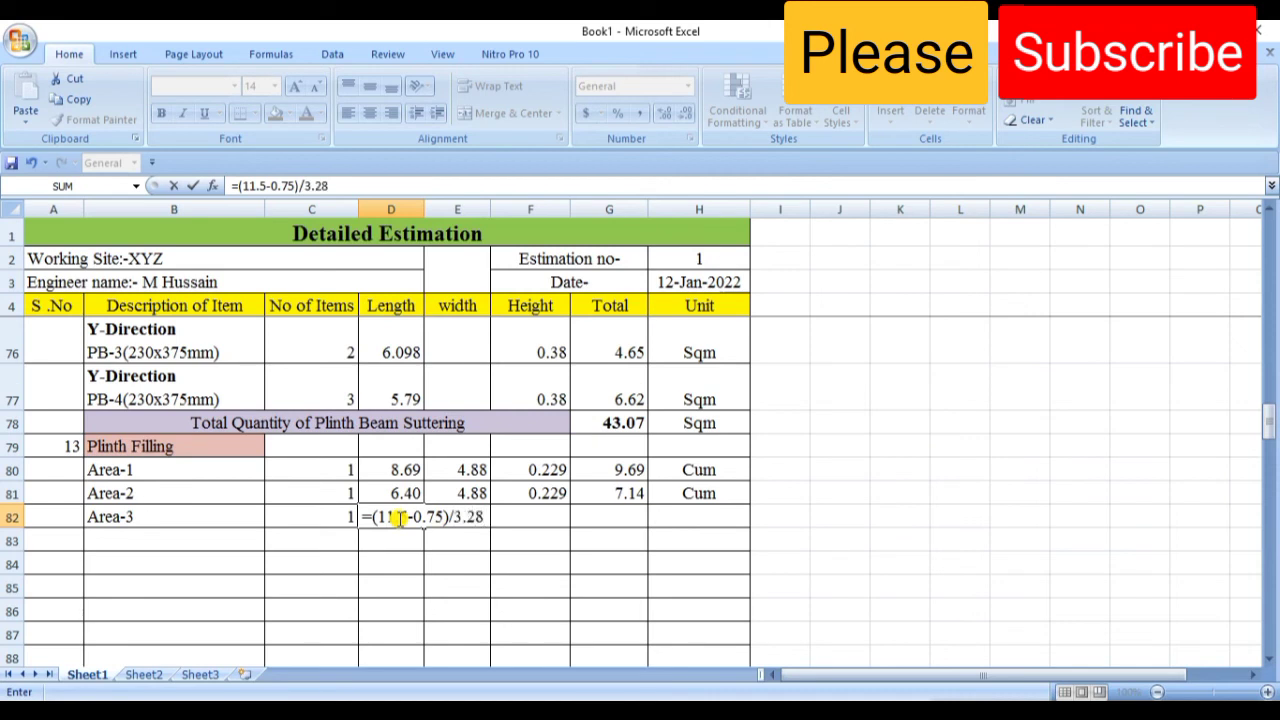
{"action": "key", "text": "Return"}
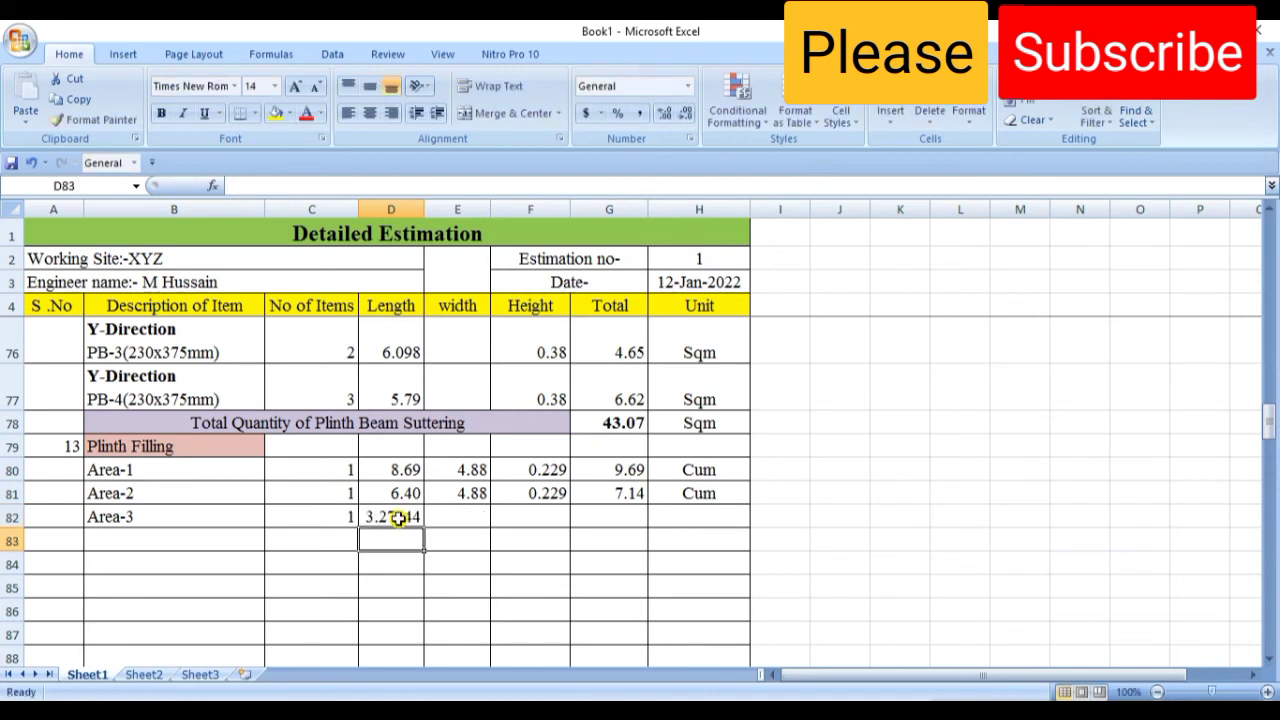
{"action": "left_click", "coordinate": [400, 516]}
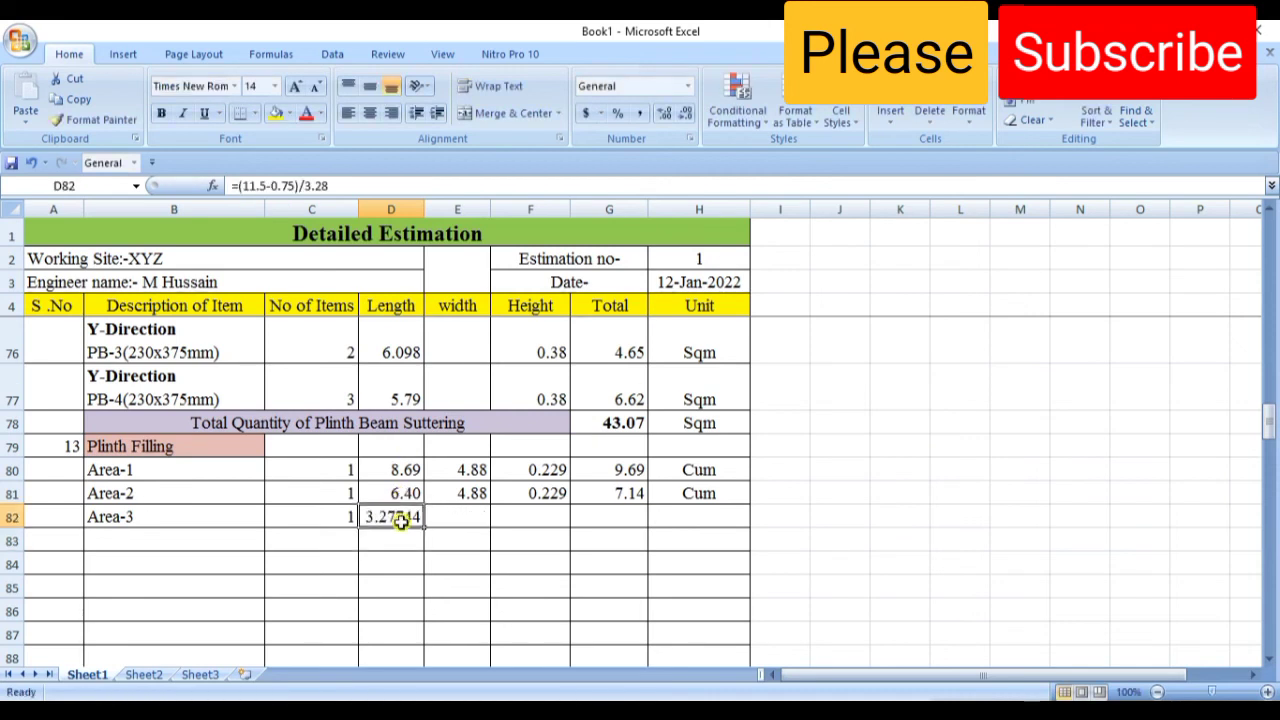
{"action": "left_click", "coordinate": [688, 116]}
{"action": "left_click", "coordinate": [688, 116]}
{"action": "left_click", "coordinate": [688, 116]}
{"action": "left_click", "coordinate": [1036, 467]}
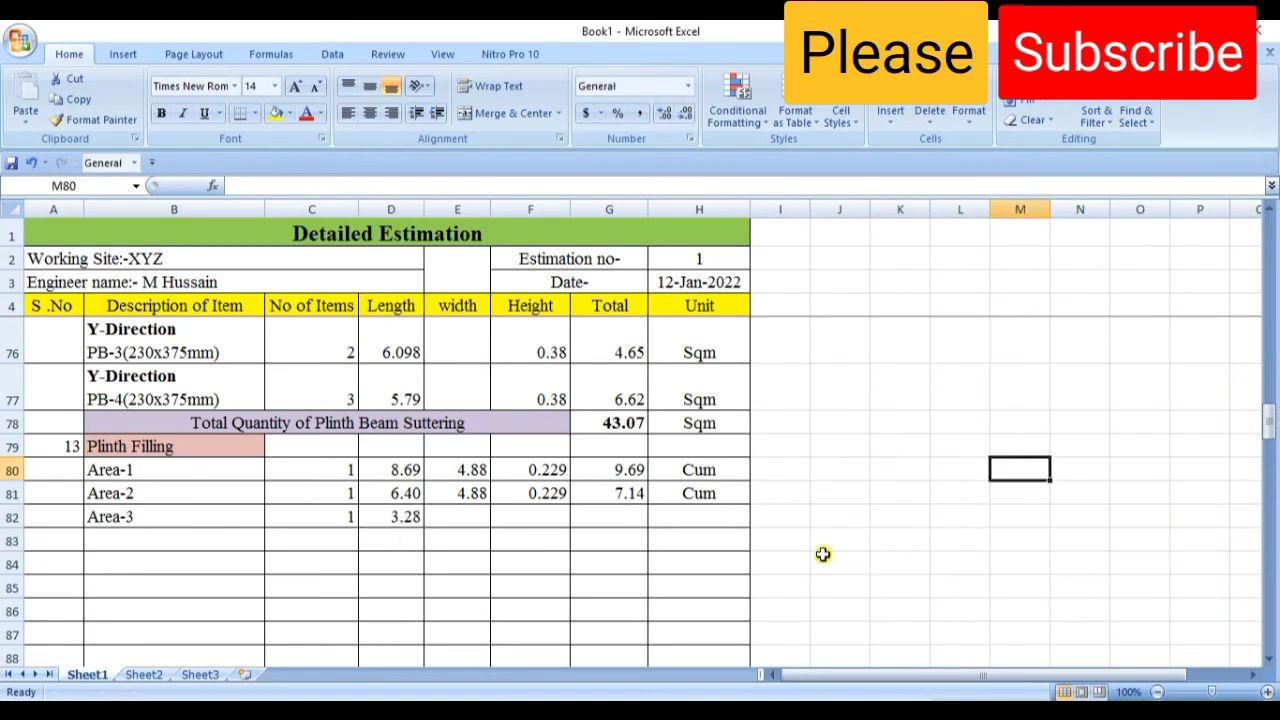
{"action": "left_click", "coordinate": [463, 518]}
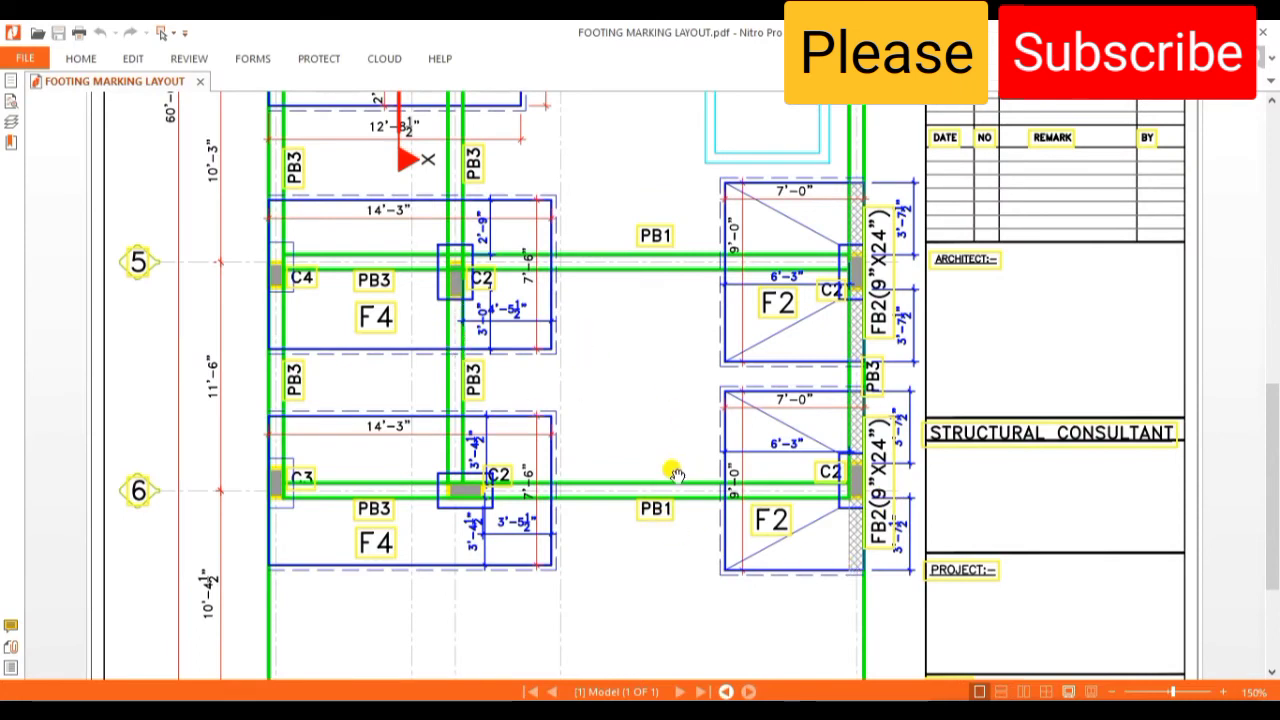
{"action": "scroll", "coordinate": [680, 468], "scroll_direction": "up", "scroll_amount": 2}
{"action": "scroll", "coordinate": [678, 470], "scroll_direction": "up", "scroll_amount": 2}
{"action": "scroll", "coordinate": [676, 472], "scroll_direction": "up", "scroll_amount": 1}
{"action": "scroll", "coordinate": [676, 471], "scroll_direction": "up", "scroll_amount": 2}
{"action": "scroll", "coordinate": [676, 471], "scroll_direction": "up", "scroll_amount": 2}
{"action": "scroll", "coordinate": [676, 471], "scroll_direction": "up", "scroll_amount": 1}
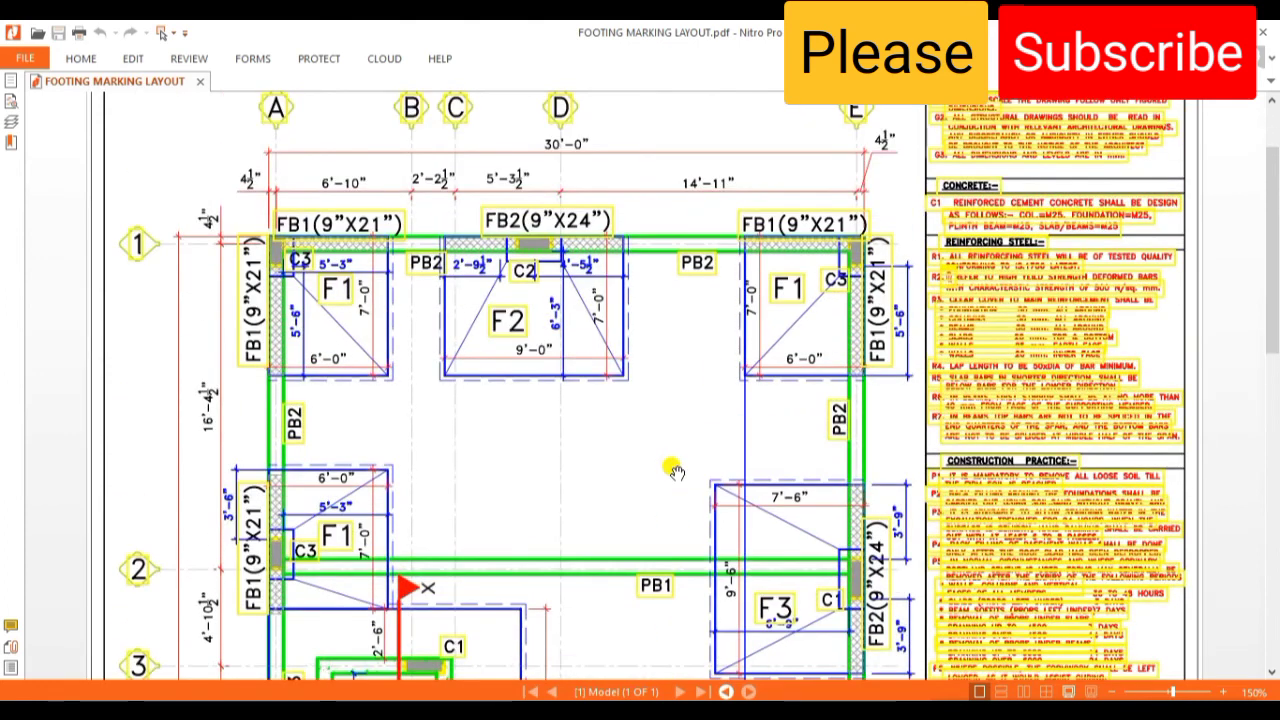
{"action": "scroll", "coordinate": [676, 471], "scroll_direction": "down", "scroll_amount": 2}
{"action": "scroll", "coordinate": [676, 471], "scroll_direction": "down", "scroll_amount": 2}
{"action": "scroll", "coordinate": [676, 471], "scroll_direction": "down", "scroll_amount": 1}
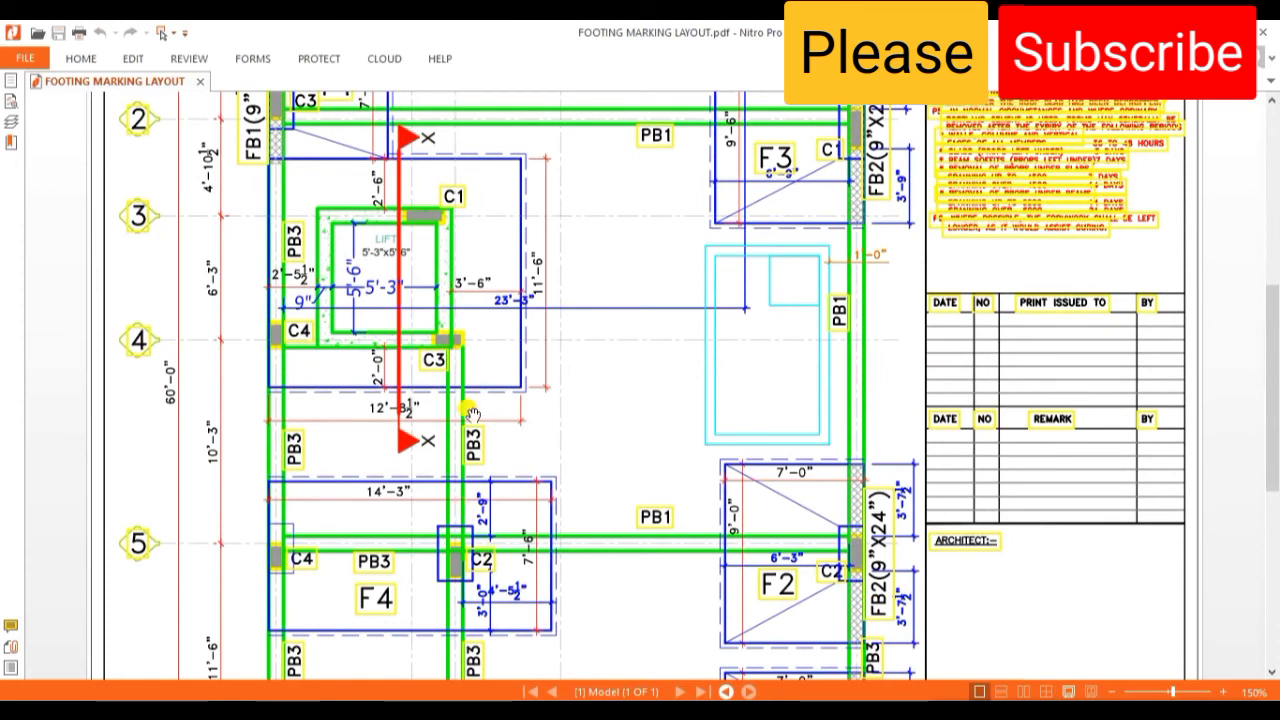
{"action": "scroll", "coordinate": [481, 456], "scroll_direction": "up", "scroll_amount": 1}
{"action": "scroll", "coordinate": [470, 400], "scroll_direction": "up", "scroll_amount": 1}
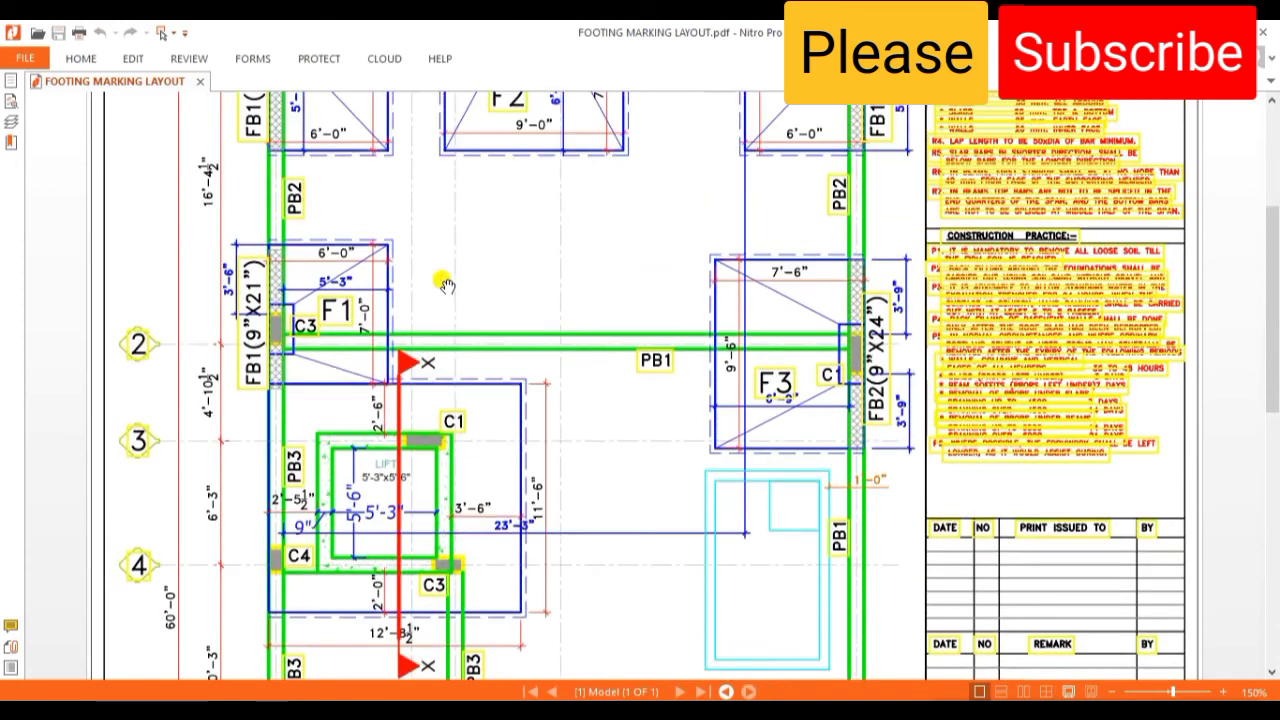
{"action": "scroll", "coordinate": [460, 212], "scroll_direction": "up", "scroll_amount": 2}
{"action": "scroll", "coordinate": [462, 212], "scroll_direction": "up", "scroll_amount": 1}
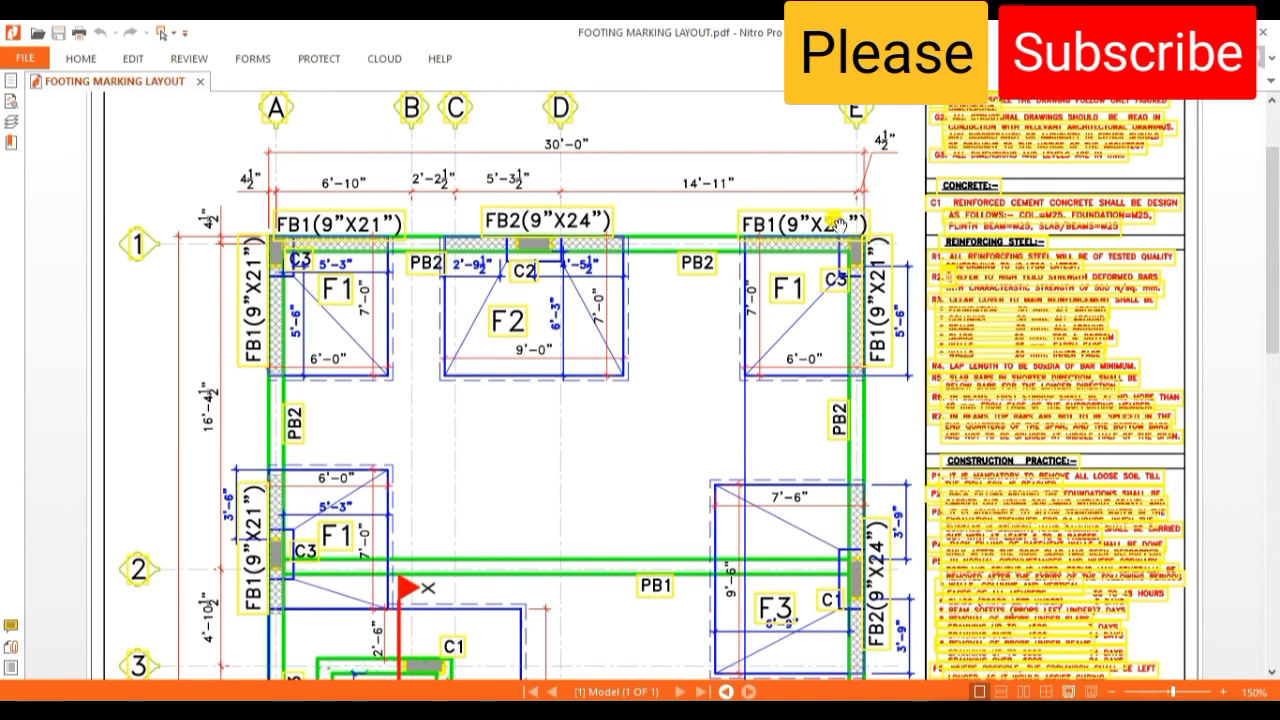
{"action": "scroll", "coordinate": [843, 240], "scroll_direction": "down", "scroll_amount": 3}
{"action": "scroll", "coordinate": [840, 230], "scroll_direction": "down", "scroll_amount": 2}
{"action": "scroll", "coordinate": [838, 222], "scroll_direction": "down", "scroll_amount": 2}
{"action": "scroll", "coordinate": [838, 222], "scroll_direction": "down", "scroll_amount": 3}
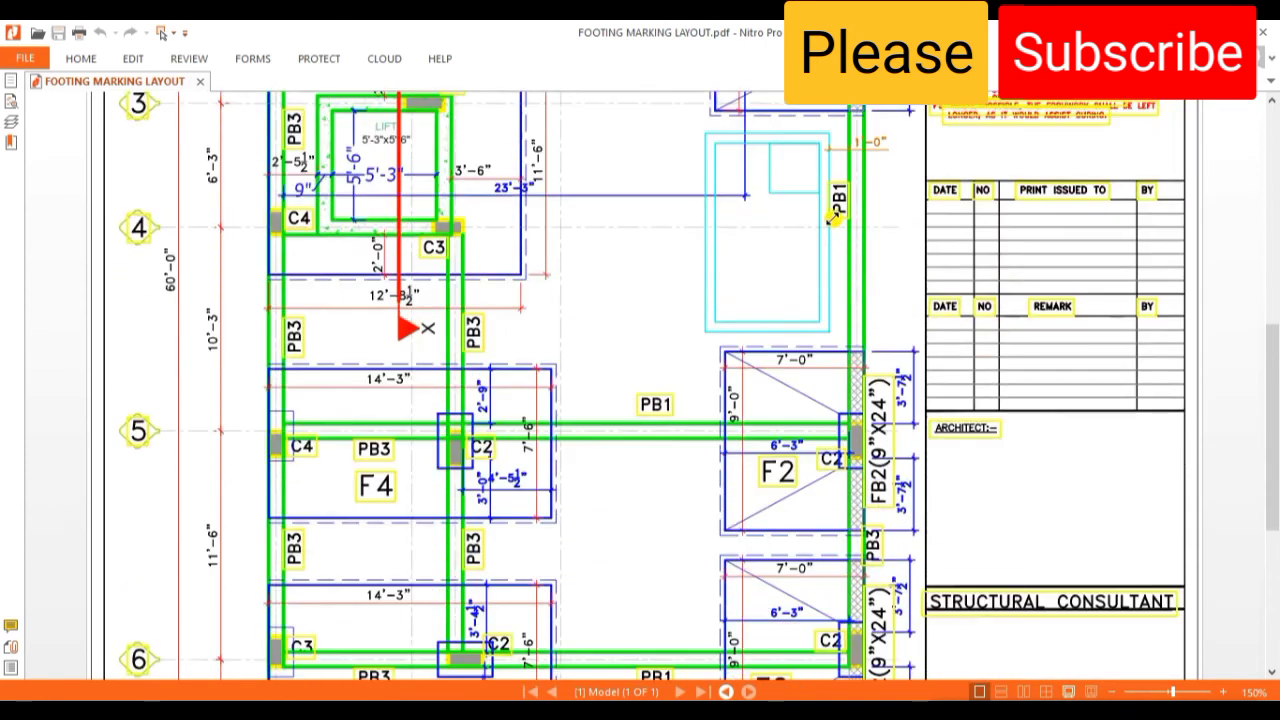
{"action": "scroll", "coordinate": [838, 222], "scroll_direction": "down", "scroll_amount": 1}
{"action": "scroll", "coordinate": [838, 222], "scroll_direction": "down", "scroll_amount": 1}
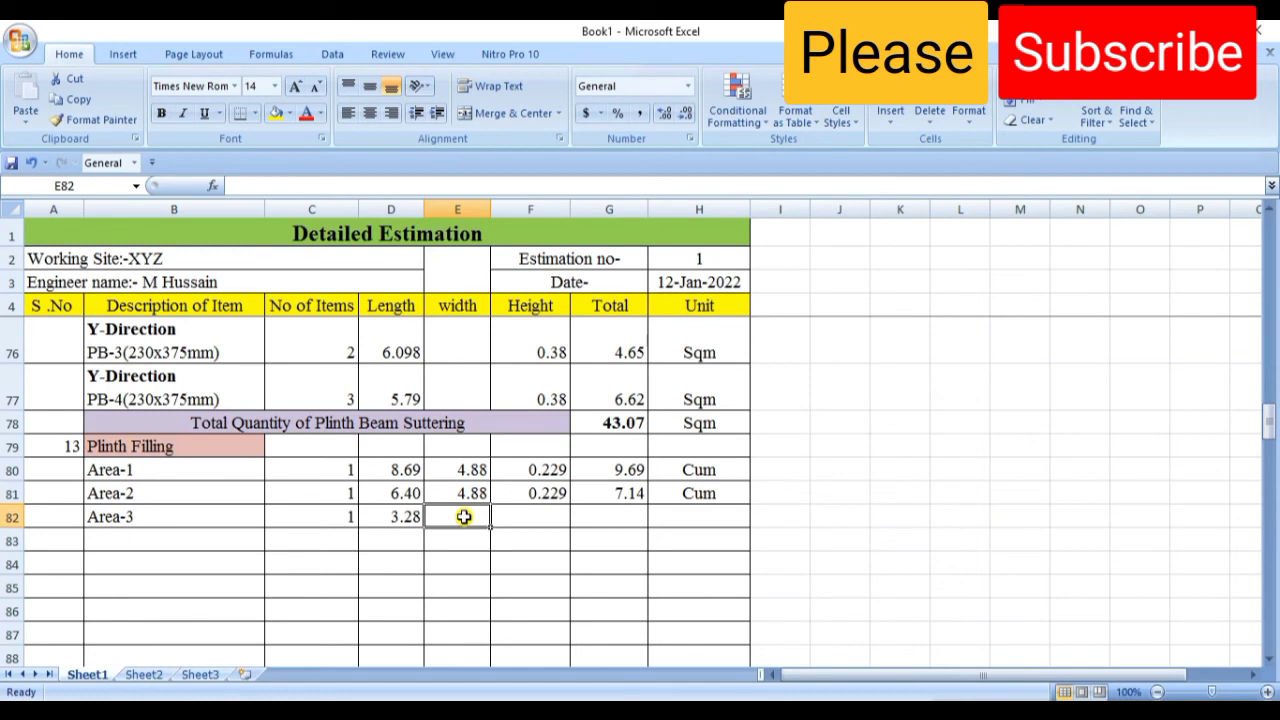
Enter the Area-3 width =(20-0.333-0.75)/3.28 in E82, displayed as 5.77.
{"action": "type", "text": "=(20-0.333"}
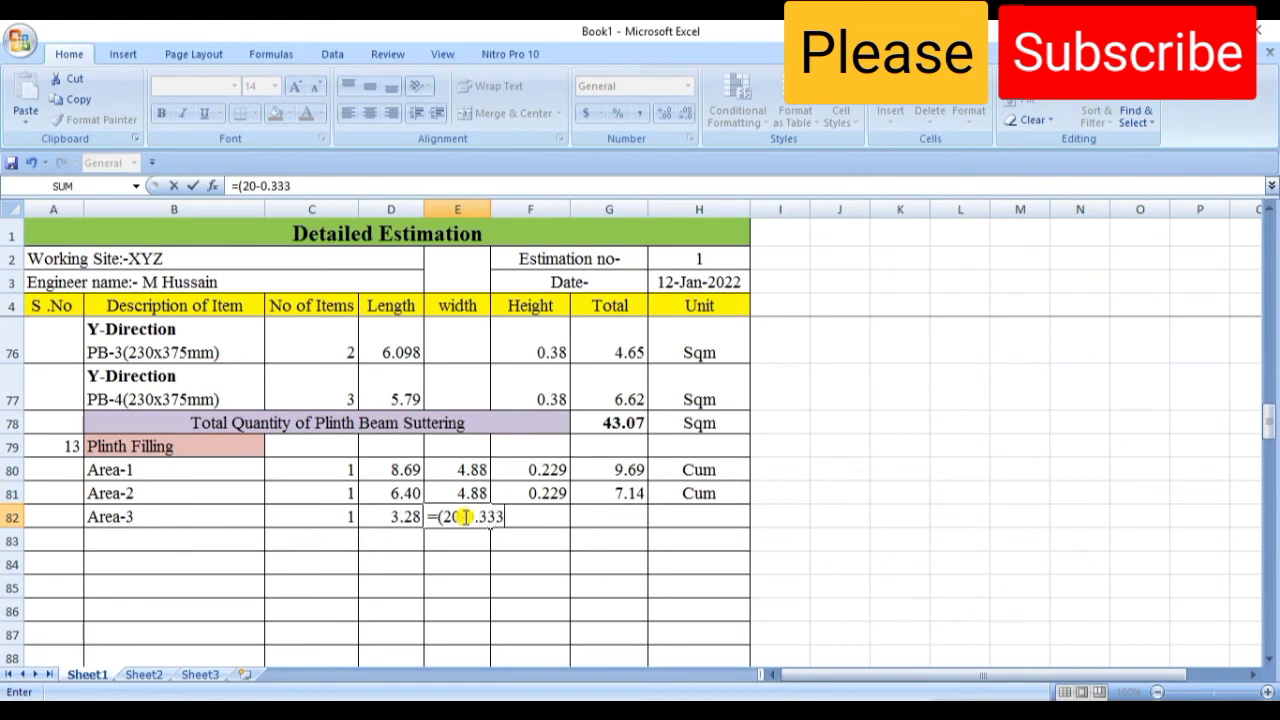
{"action": "type", "text": "-0."}
{"action": "type", "text": "75)/3.2"}
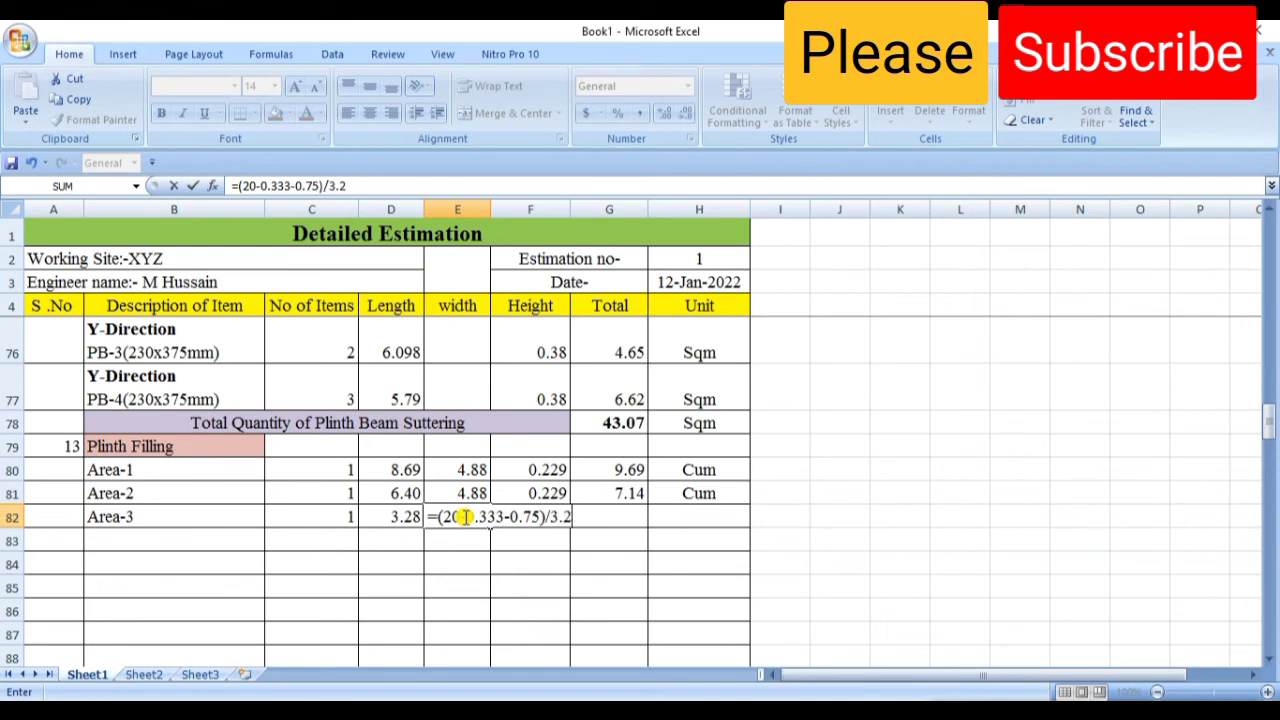
{"action": "key", "text": "Return"}
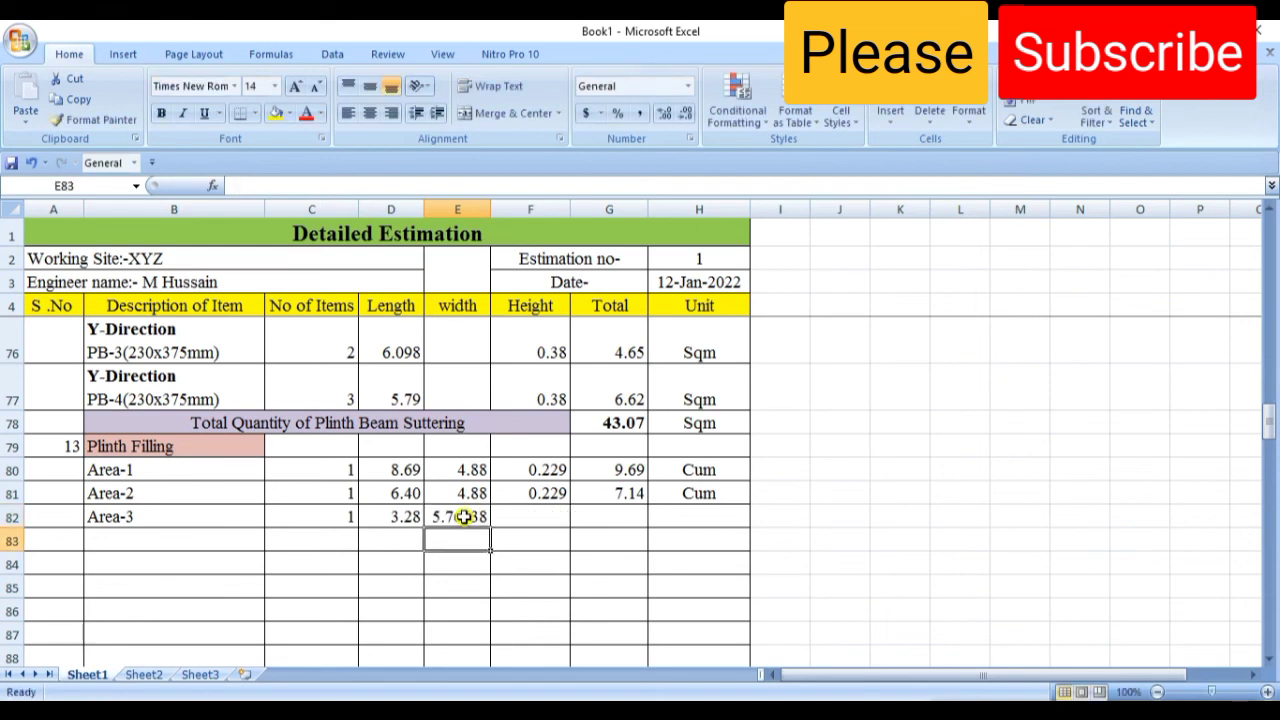
{"action": "left_click", "coordinate": [463, 516]}
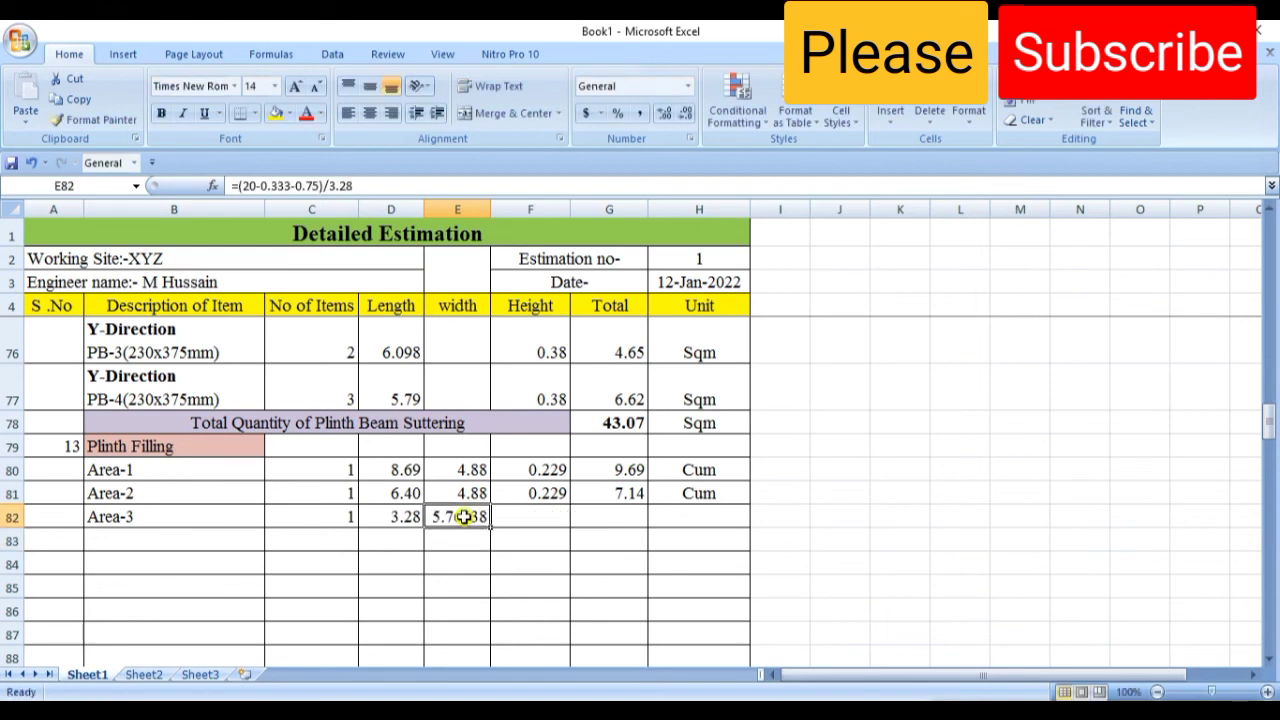
{"action": "left_click", "coordinate": [684, 113]}
{"action": "left_click", "coordinate": [684, 113]}
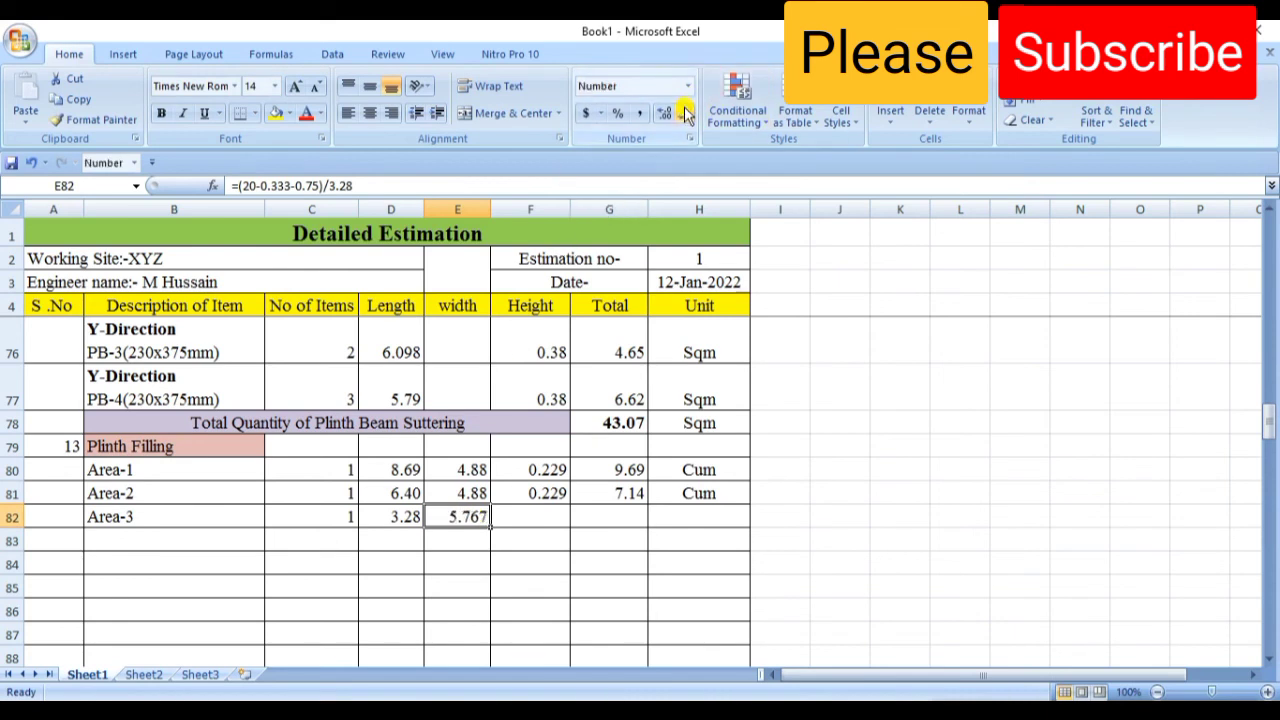
{"action": "left_click", "coordinate": [945, 446]}
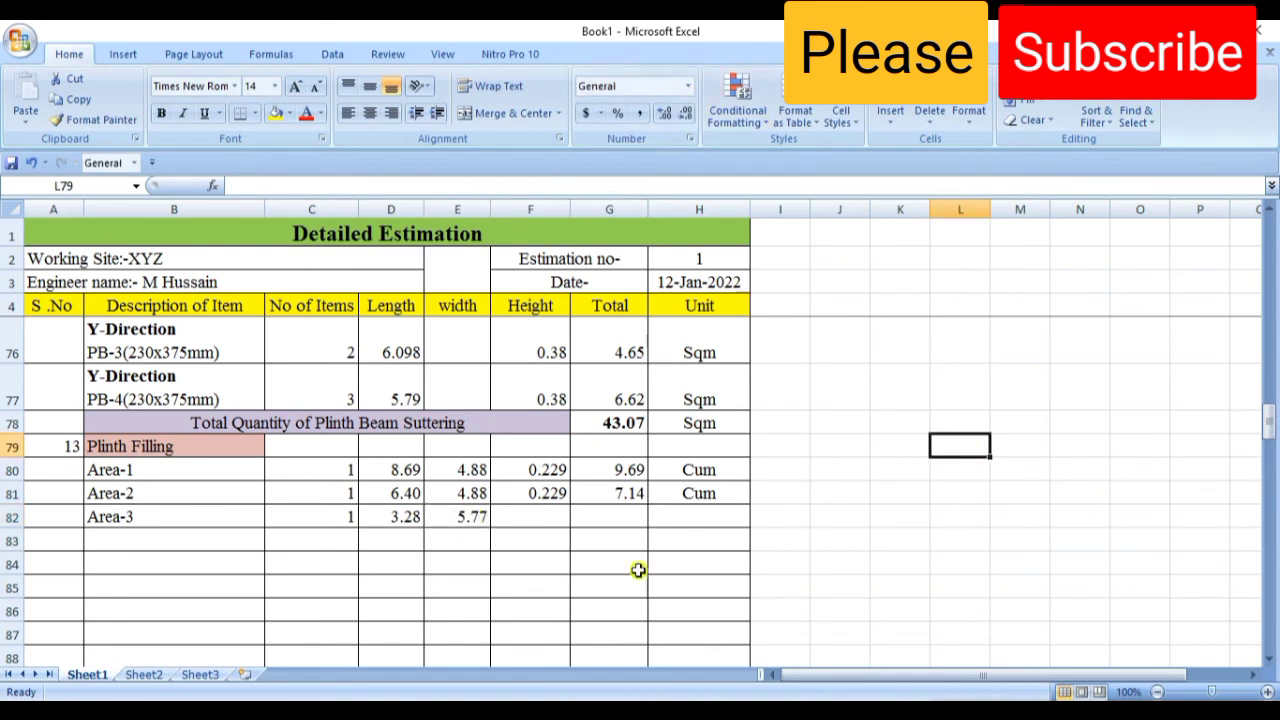
{"action": "left_click", "coordinate": [562, 512]}
{"action": "left_click", "coordinate": [553, 490]}
Fill the 0.229 height, total formula and Cum unit down into the Area-3 row, giving 4.32.
{"action": "left_click_drag", "start_coordinate": [570, 504], "coordinate": [569, 524]}
{"action": "left_click", "coordinate": [592, 545]}
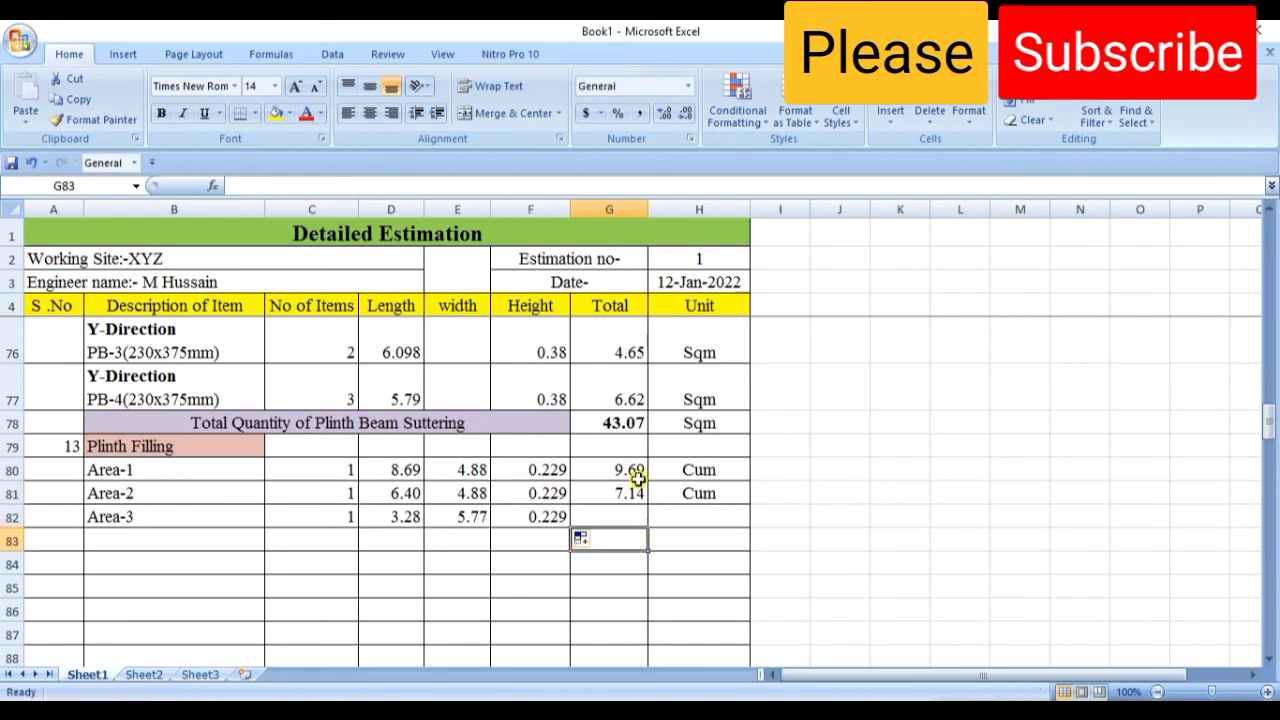
{"action": "left_click", "coordinate": [610, 492]}
{"action": "left_click_drag", "start_coordinate": [647, 504], "coordinate": [646, 522]}
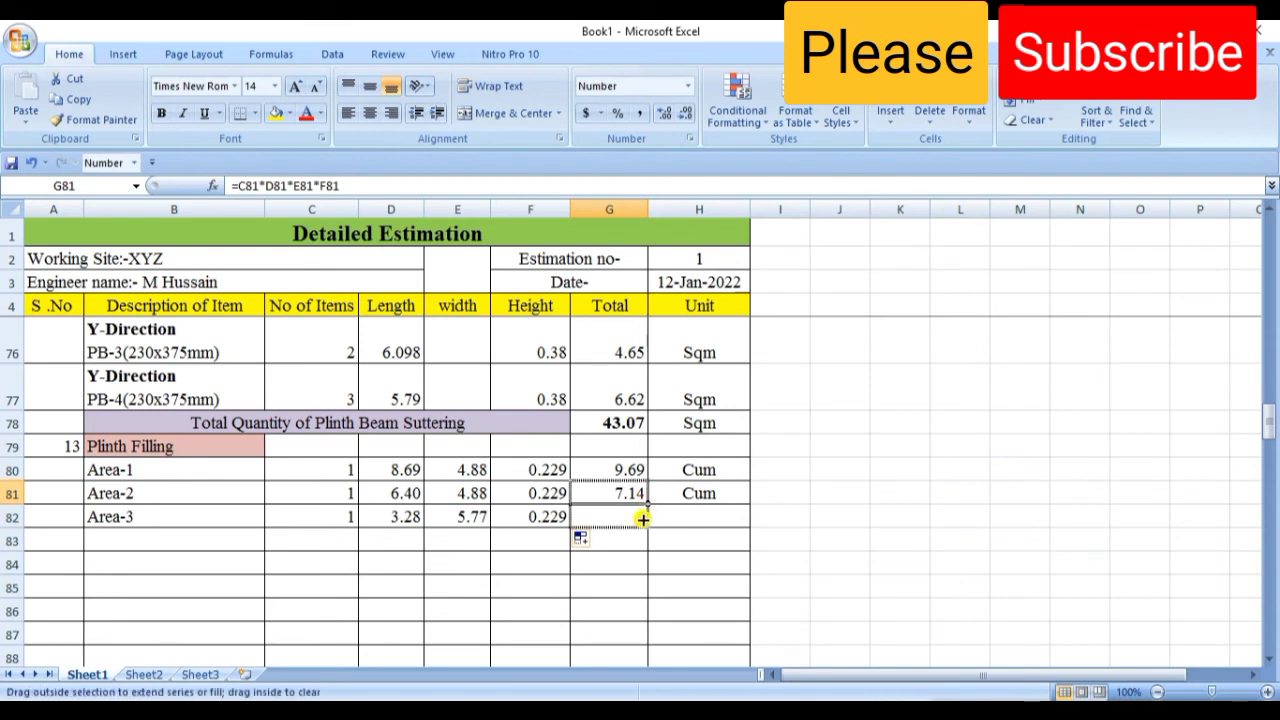
{"action": "left_click", "coordinate": [698, 540]}
{"action": "left_click", "coordinate": [700, 493]}
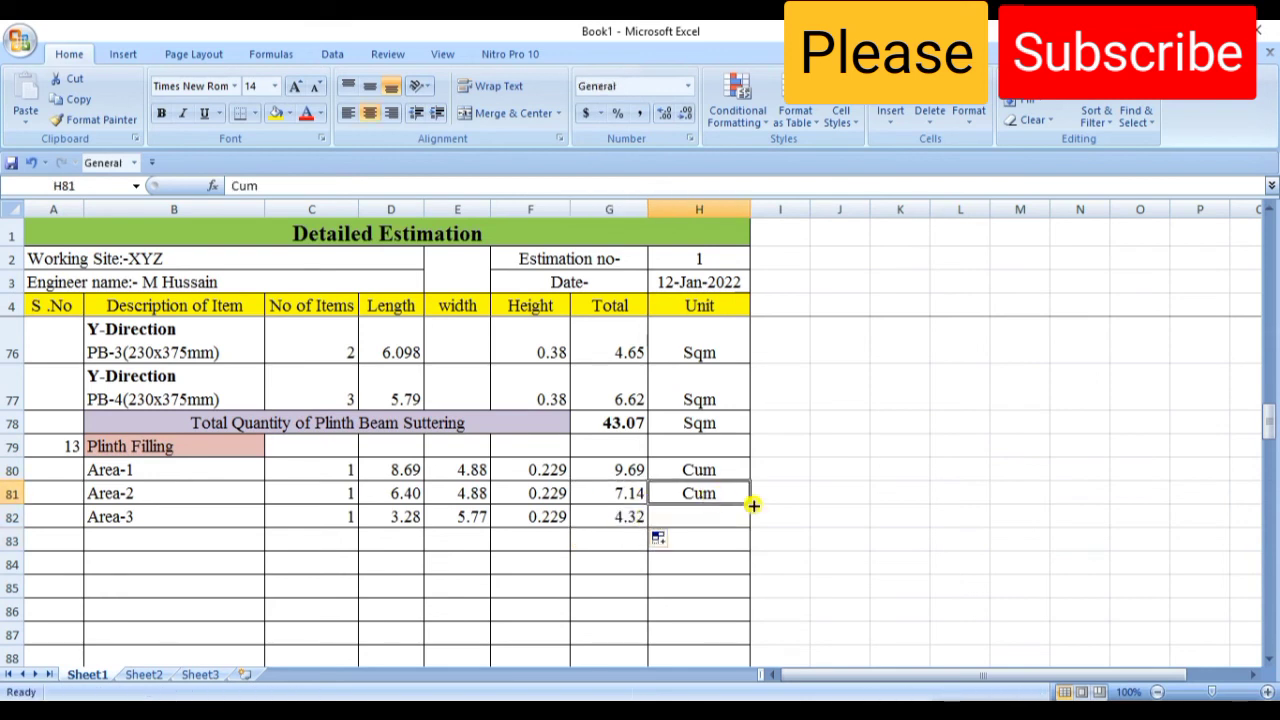
{"action": "left_click_drag", "start_coordinate": [751, 513], "coordinate": [751, 522]}
{"action": "left_click", "coordinate": [840, 446]}
Continue the label series to Area-4 in B83 and give it 1 item.
{"action": "scroll", "coordinate": [706, 366], "scroll_direction": "down", "scroll_amount": 1}
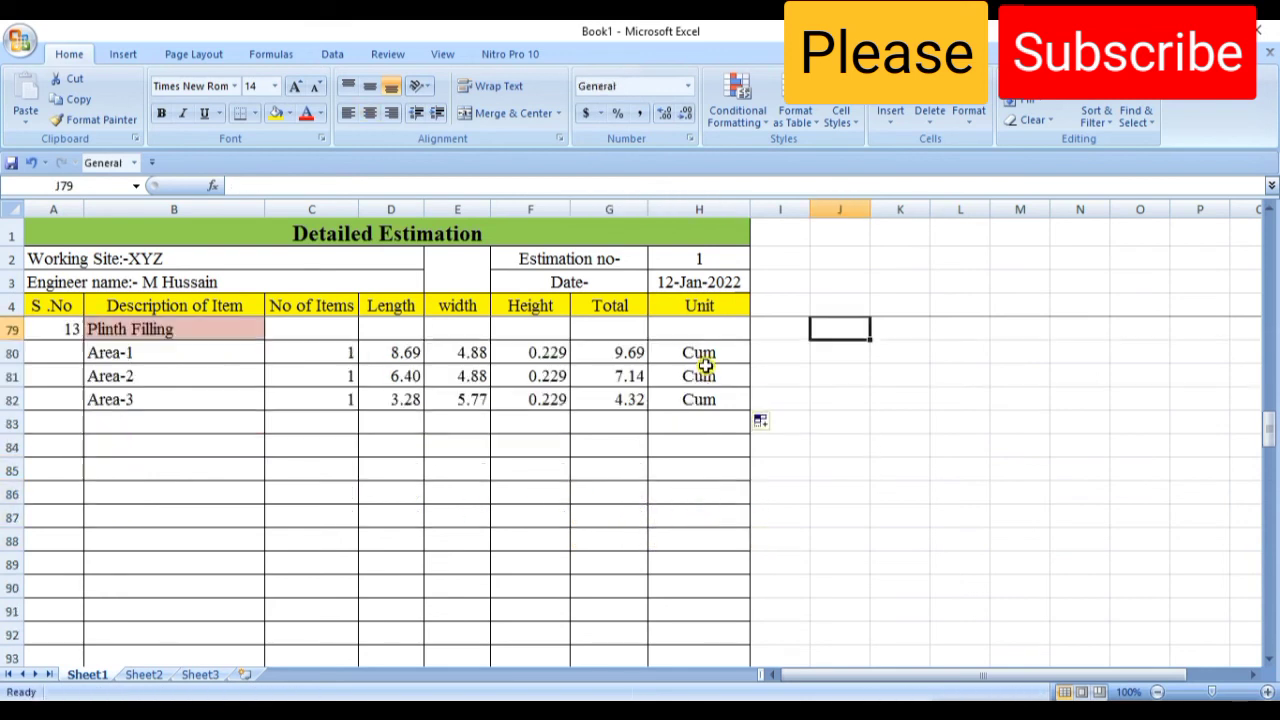
{"action": "left_click", "coordinate": [112, 401]}
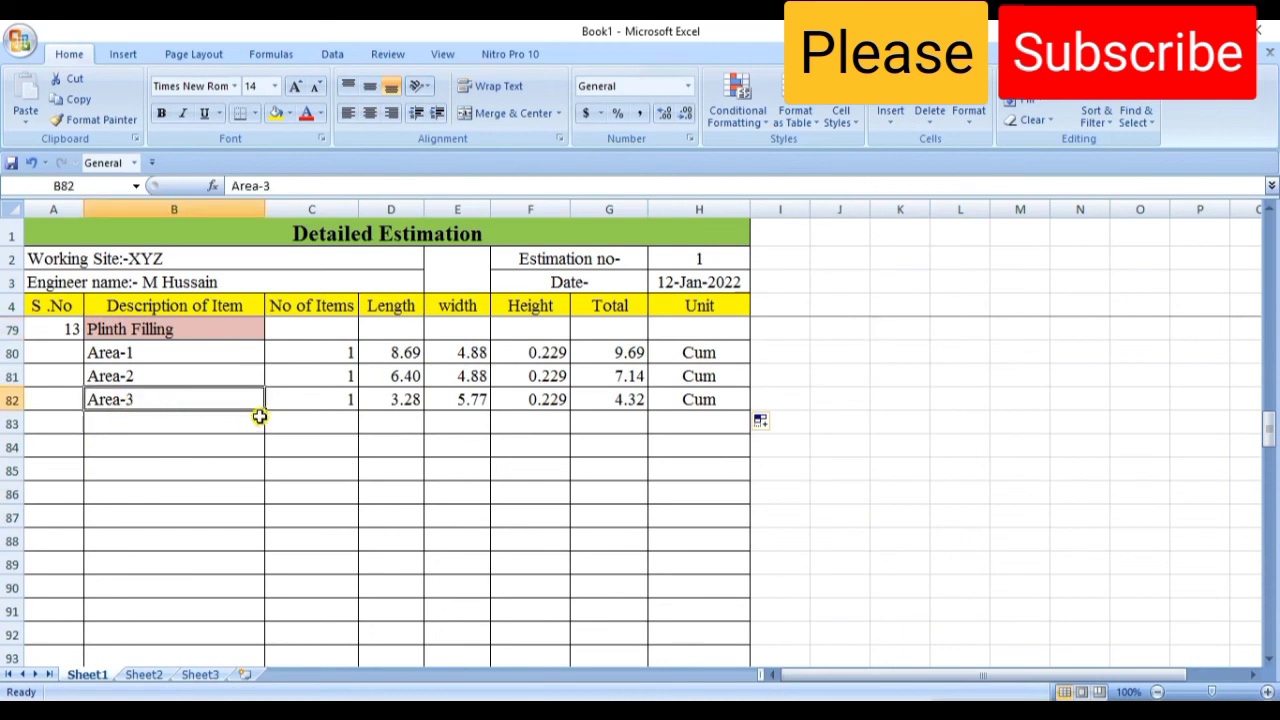
{"action": "left_click_drag", "start_coordinate": [261, 413], "coordinate": [251, 426]}
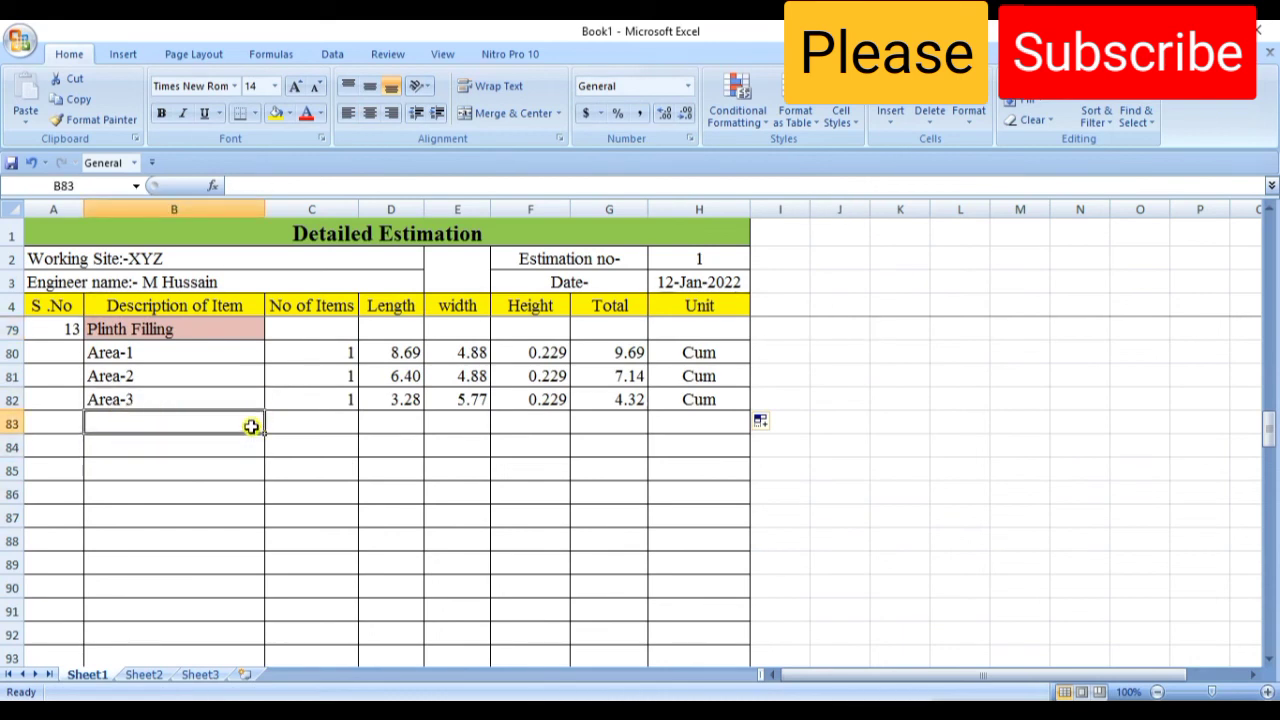
{"action": "left_click", "coordinate": [251, 489]}
{"action": "left_click", "coordinate": [242, 409]}
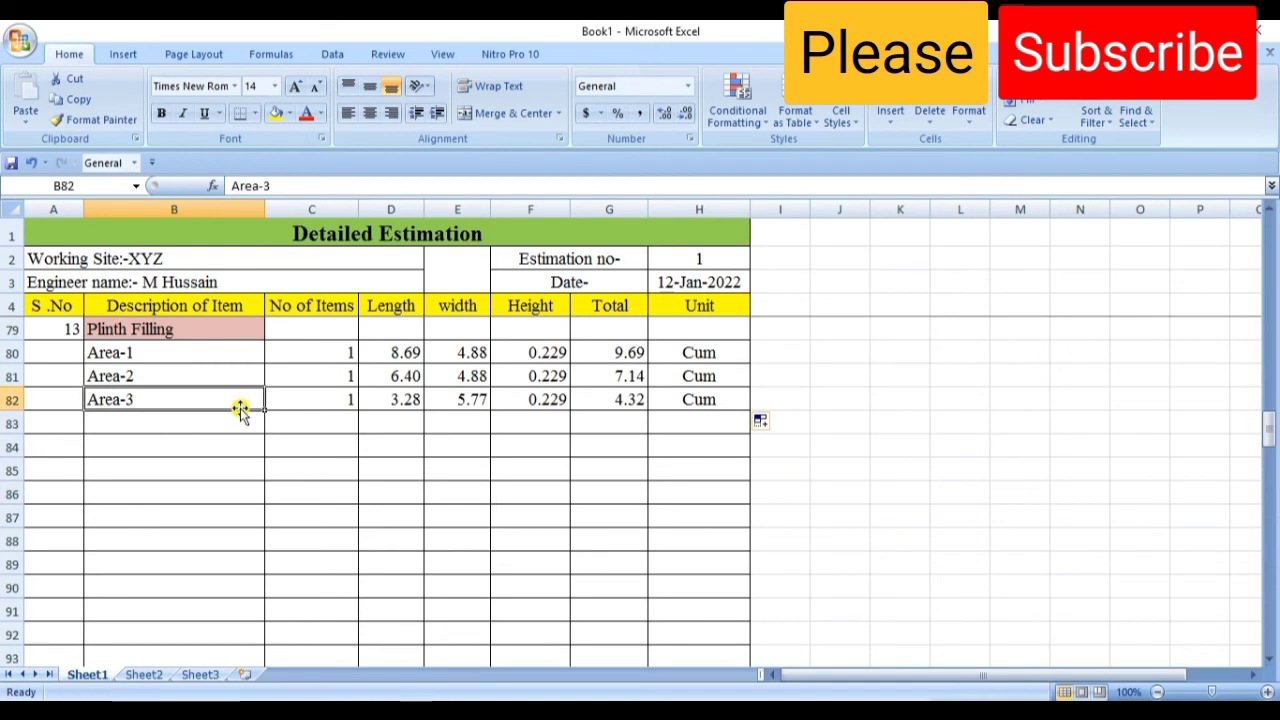
{"action": "left_click_drag", "start_coordinate": [261, 413], "coordinate": [258, 432]}
{"action": "left_click", "coordinate": [351, 491]}
{"action": "left_click", "coordinate": [349, 426]}
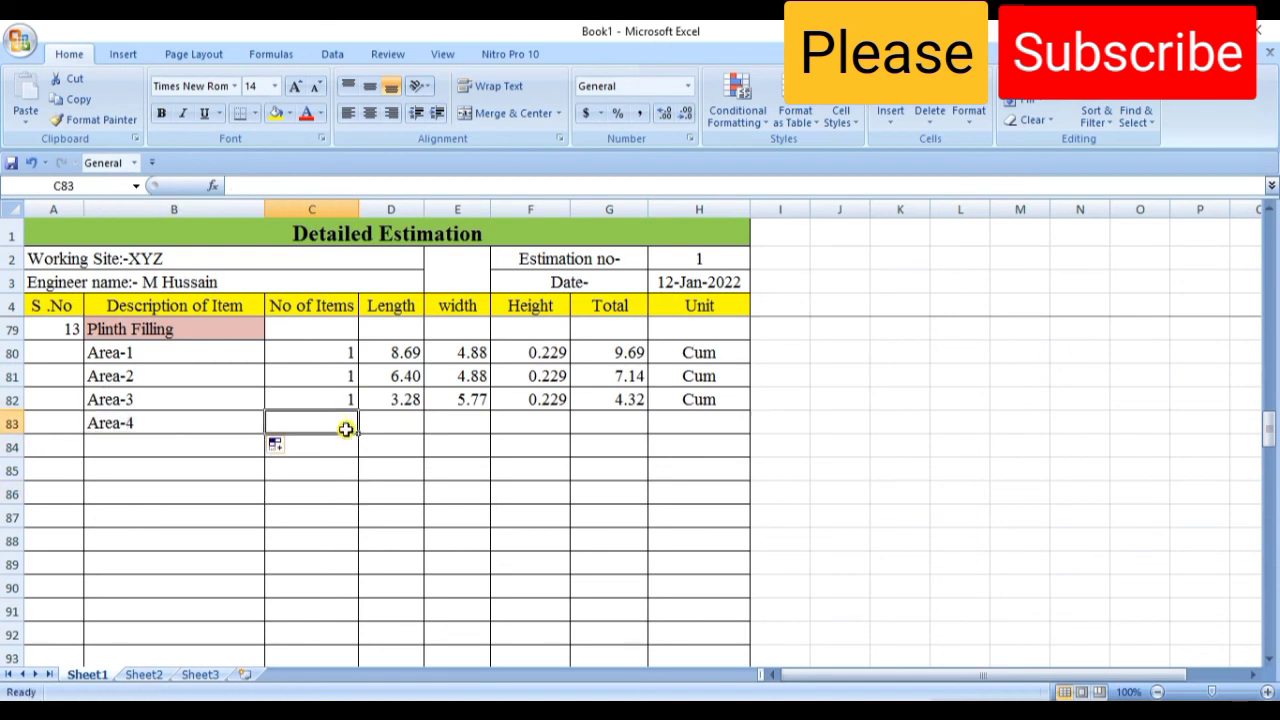
{"action": "type", "text": "1"}
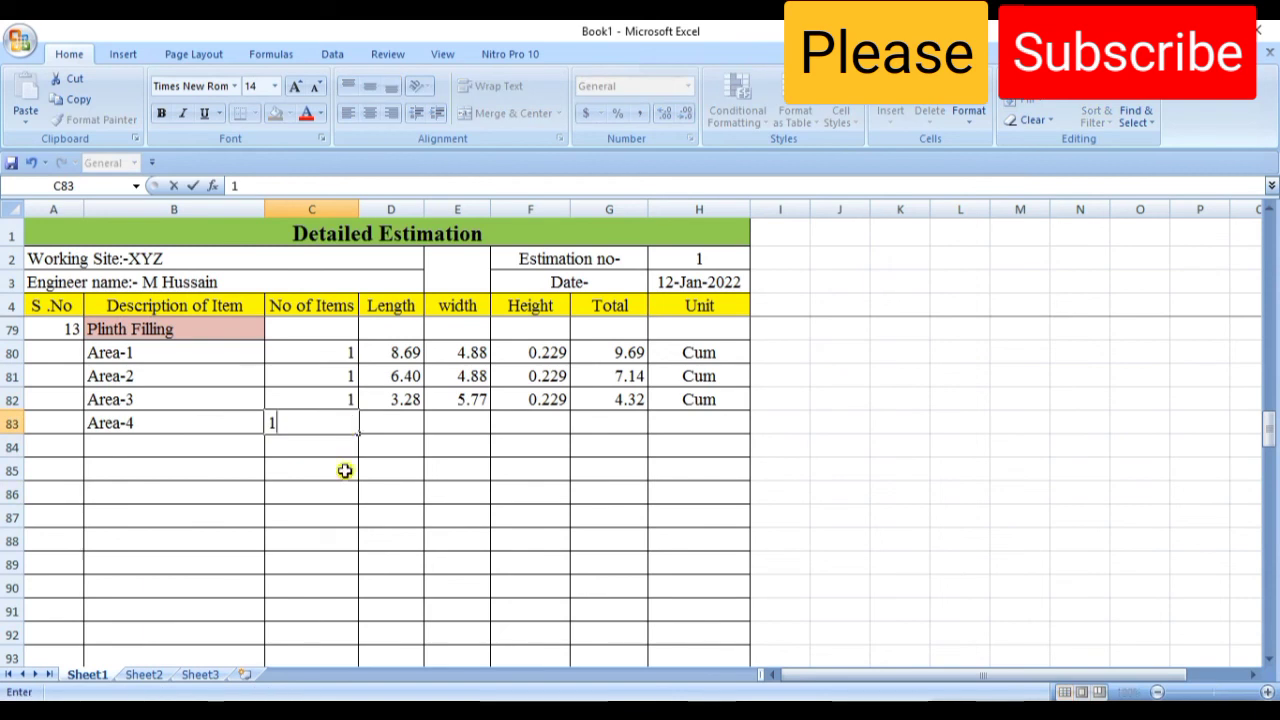
{"action": "left_click", "coordinate": [352, 546]}
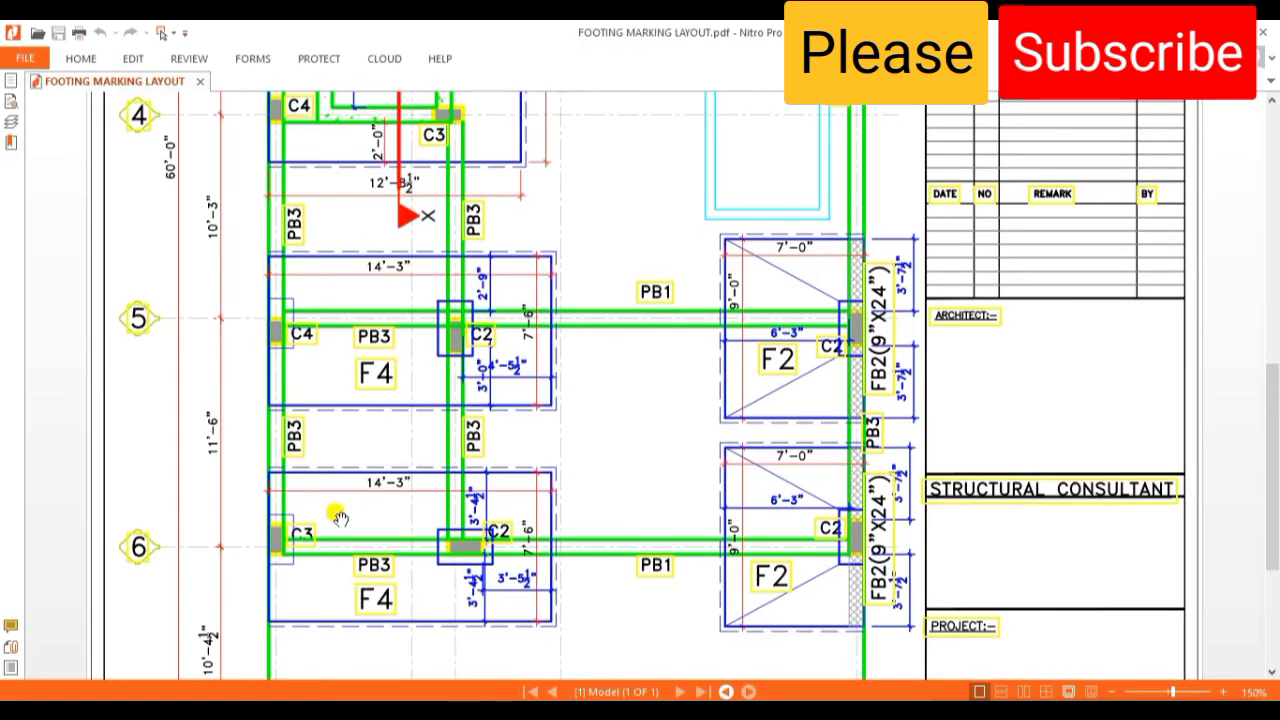
Scroll through the footing marking layout to check the F4 footing dimensions, then return to Excel.
{"action": "scroll", "coordinate": [345, 490], "scroll_direction": "down", "scroll_amount": 1}
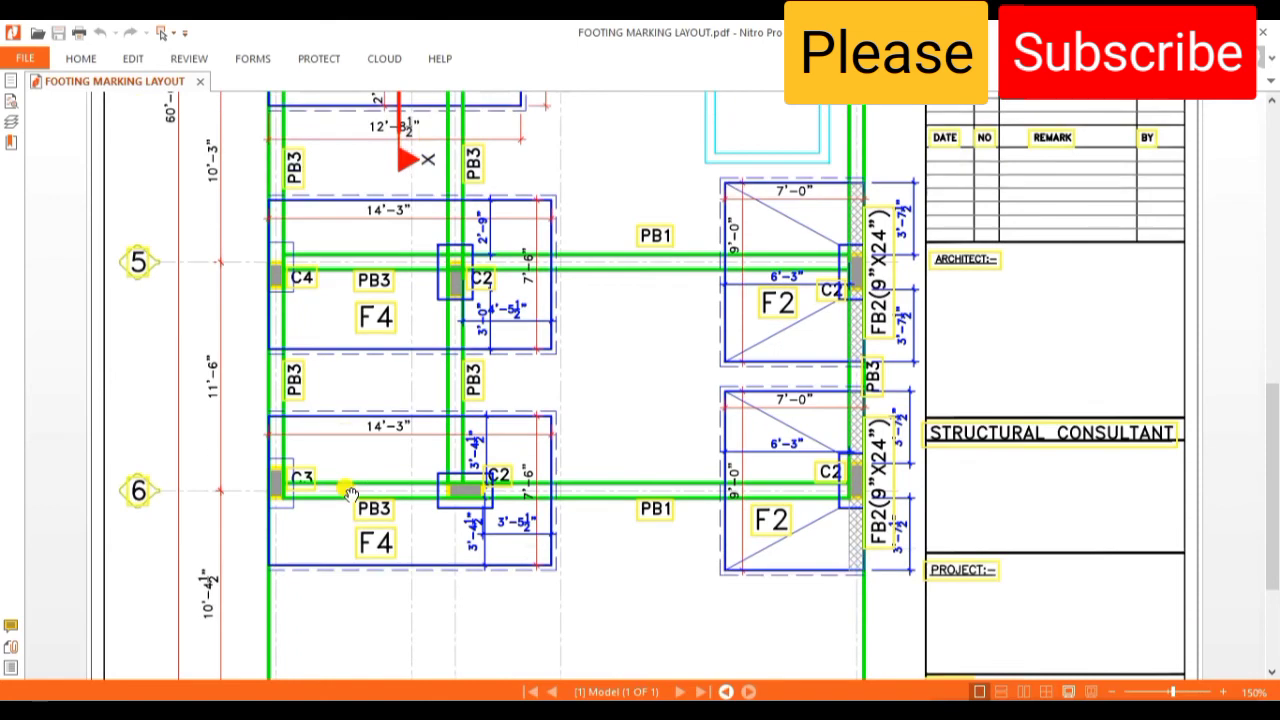
{"action": "scroll", "coordinate": [350, 490], "scroll_direction": "down", "scroll_amount": 1}
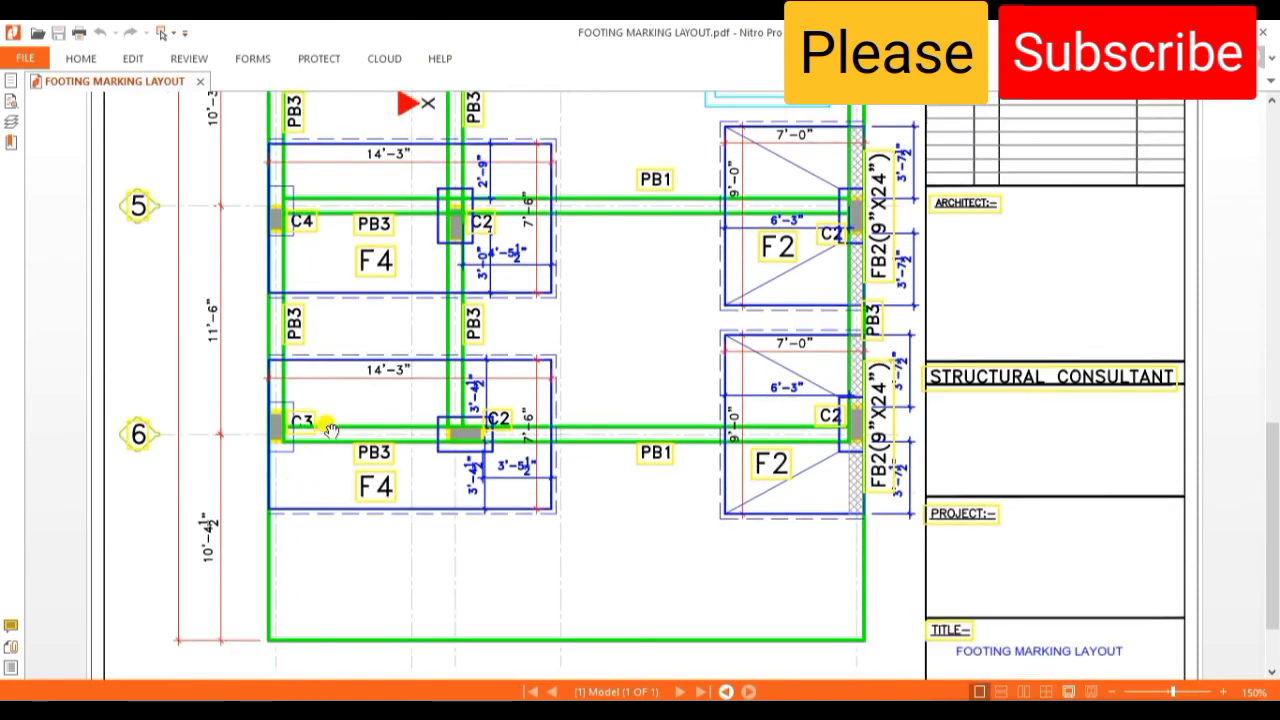
{"action": "scroll", "coordinate": [328, 427], "scroll_direction": "down", "scroll_amount": 1}
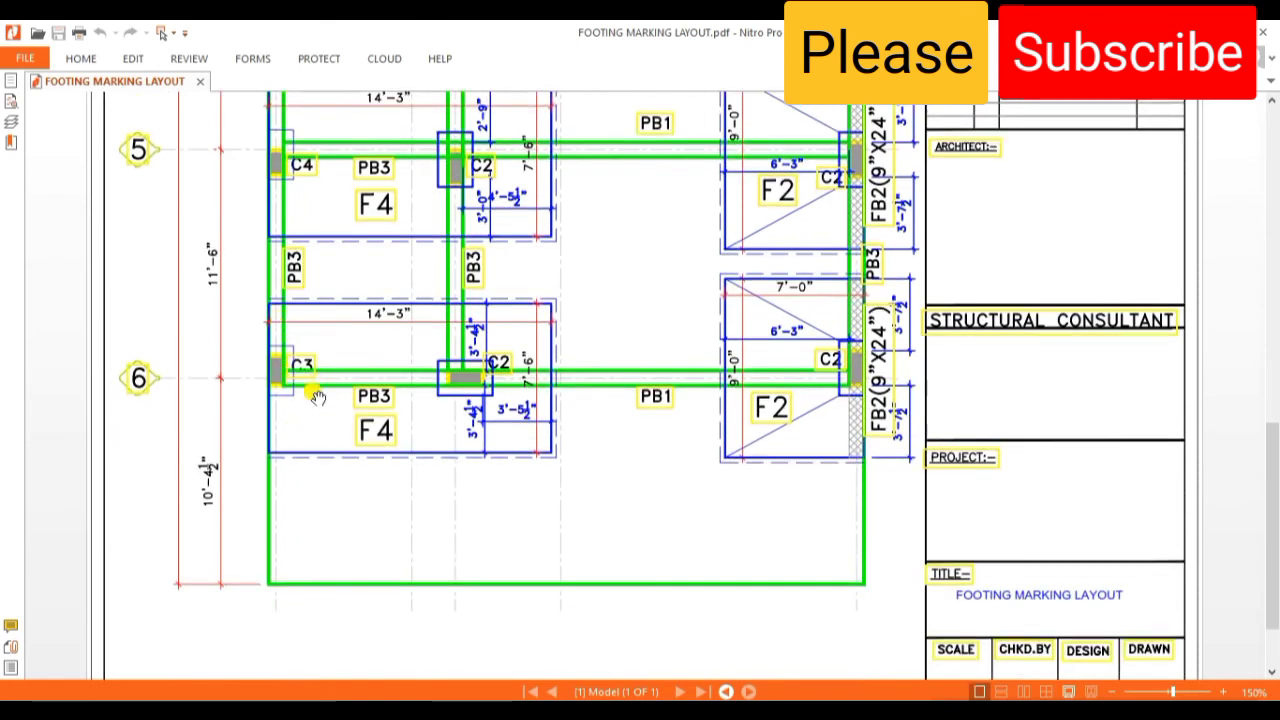
{"action": "scroll", "coordinate": [343, 428], "scroll_direction": "up", "scroll_amount": 1}
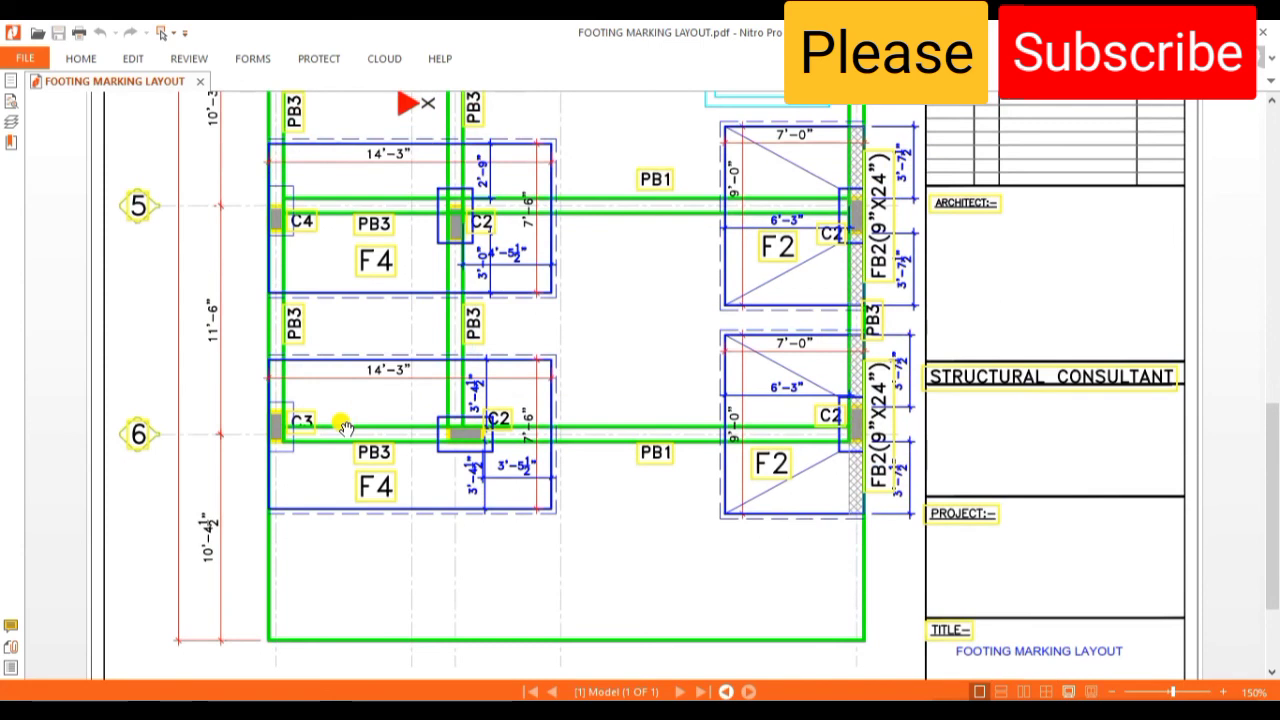
{"action": "scroll", "coordinate": [343, 428], "scroll_direction": "up", "scroll_amount": 1}
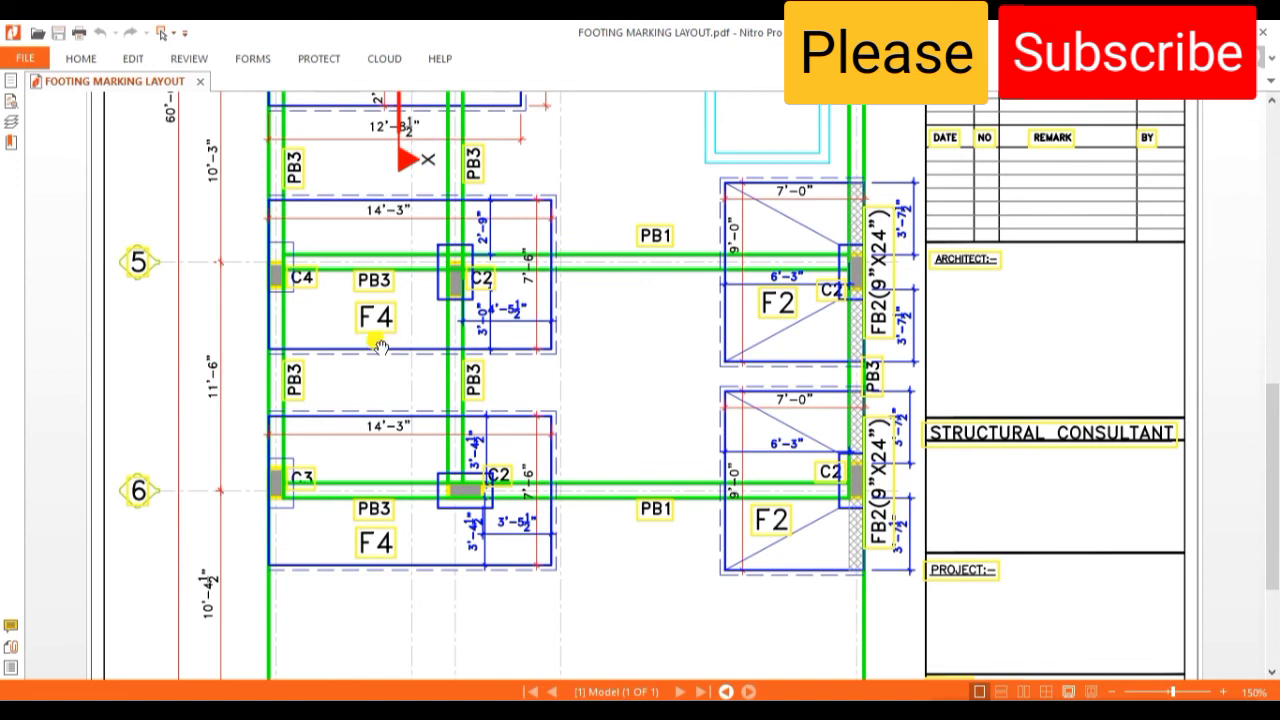
{"action": "scroll", "coordinate": [381, 346], "scroll_direction": "up", "scroll_amount": 3}
{"action": "scroll", "coordinate": [381, 346], "scroll_direction": "up", "scroll_amount": 4}
{"action": "scroll", "coordinate": [381, 346], "scroll_direction": "up", "scroll_amount": 3}
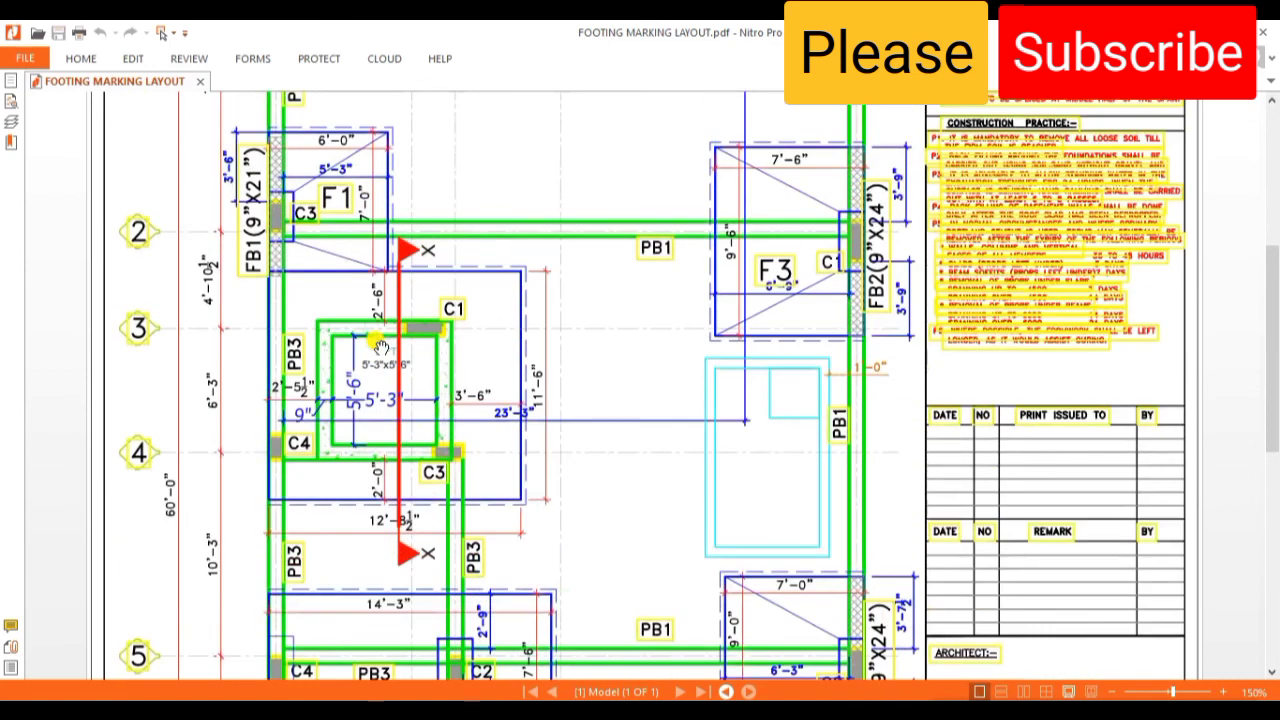
{"action": "scroll", "coordinate": [381, 346], "scroll_direction": "up", "scroll_amount": 4}
{"action": "scroll", "coordinate": [378, 345], "scroll_direction": "down", "scroll_amount": 4}
{"action": "scroll", "coordinate": [378, 345], "scroll_direction": "down", "scroll_amount": 3}
{"action": "scroll", "coordinate": [411, 383], "scroll_direction": "up", "scroll_amount": 4}
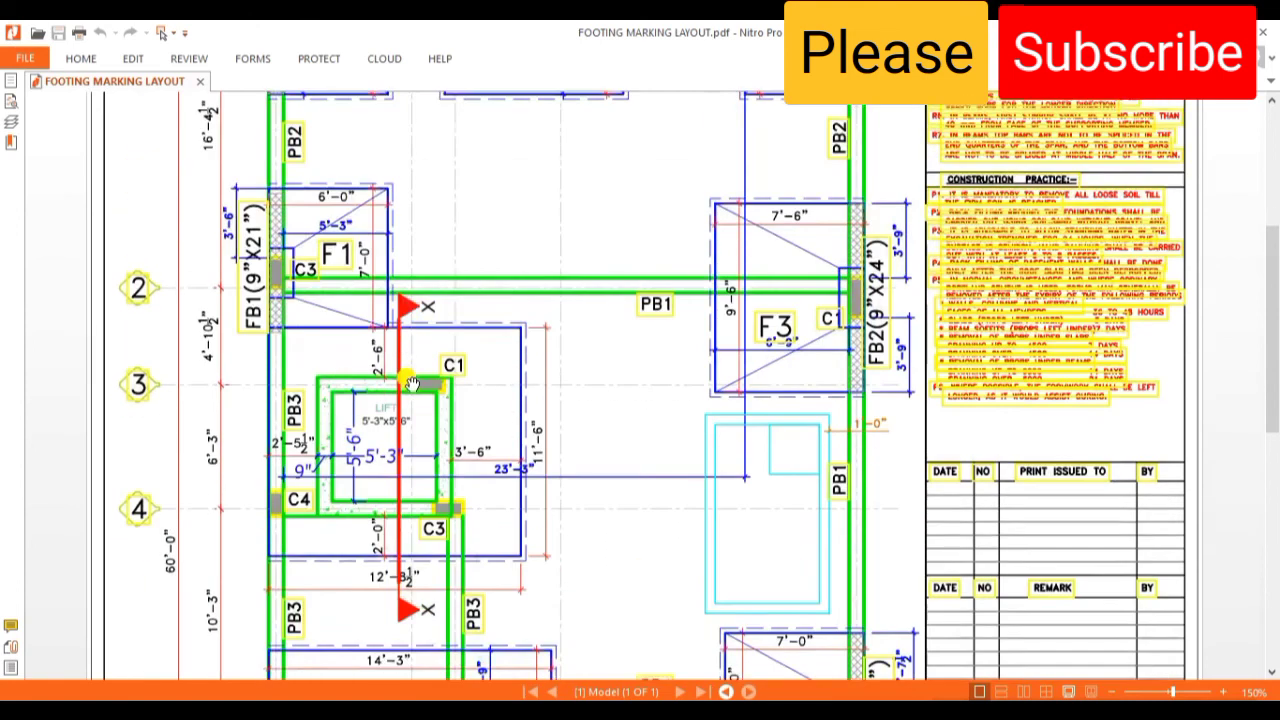
{"action": "scroll", "coordinate": [411, 383], "scroll_direction": "up", "scroll_amount": 3}
{"action": "scroll", "coordinate": [415, 350], "scroll_direction": "up", "scroll_amount": 5}
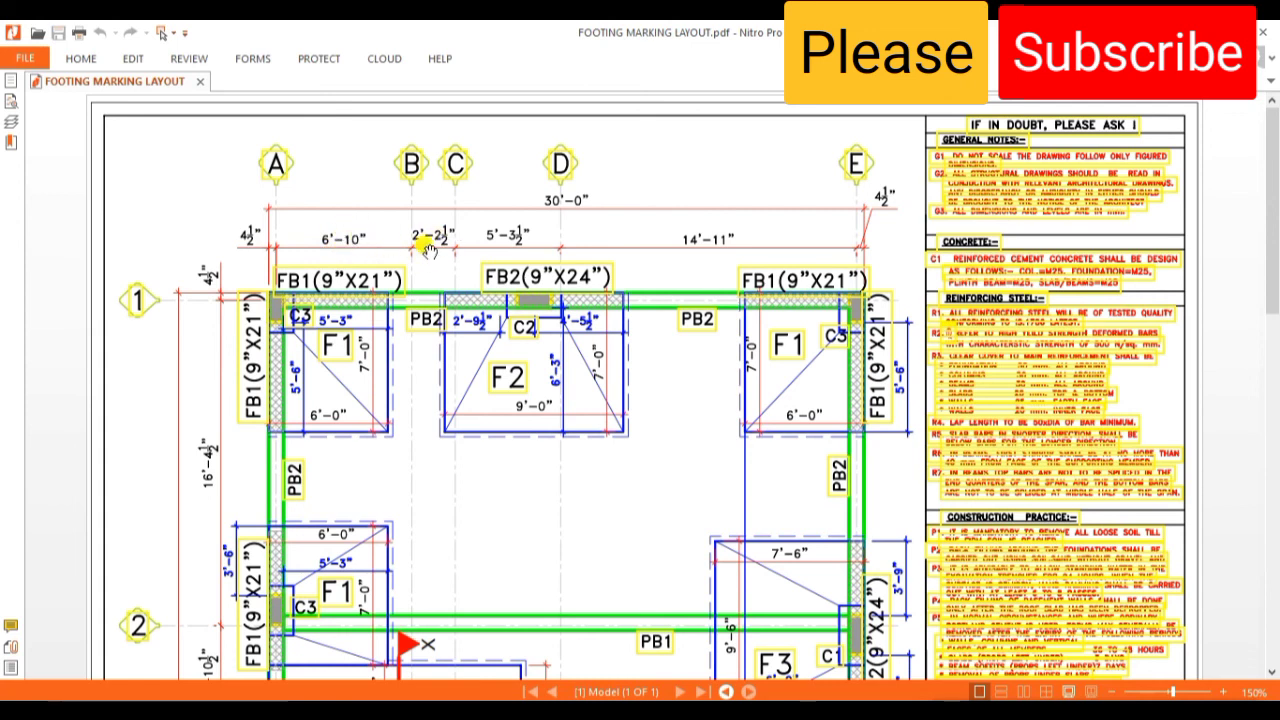
{"action": "scroll", "coordinate": [428, 249], "scroll_direction": "down", "scroll_amount": 3}
{"action": "scroll", "coordinate": [428, 249], "scroll_direction": "down", "scroll_amount": 3}
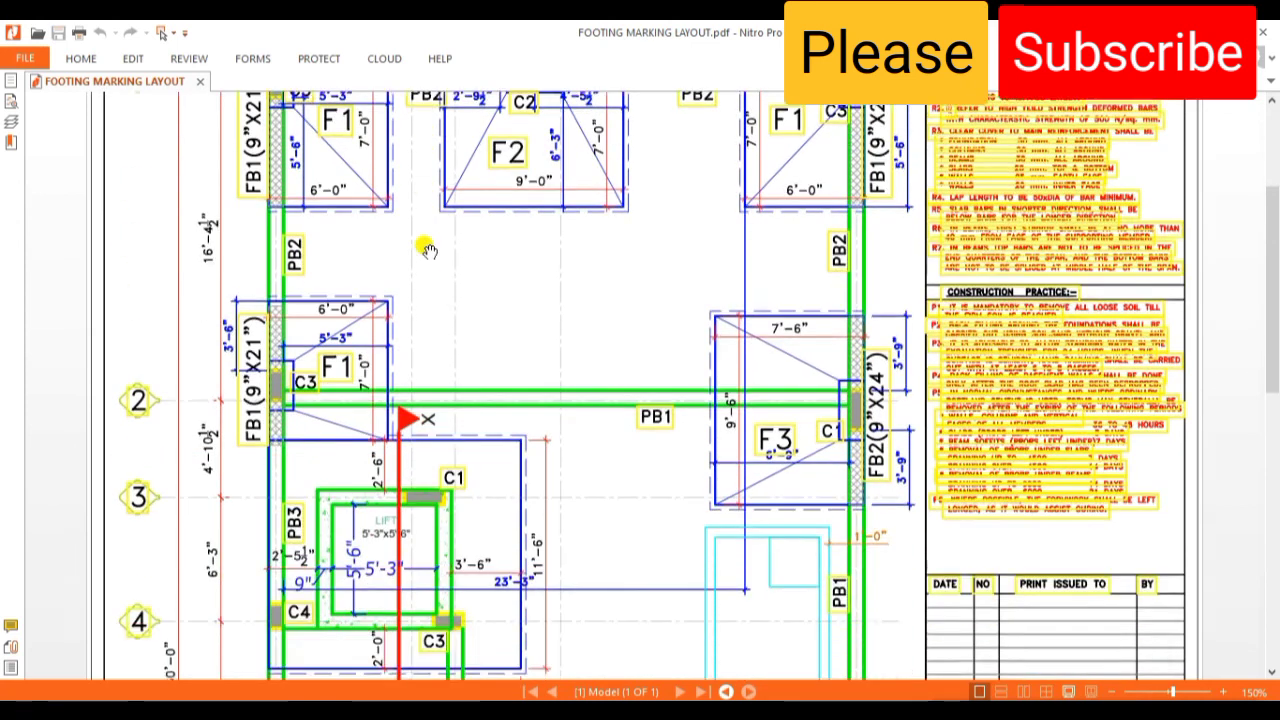
{"action": "scroll", "coordinate": [428, 249], "scroll_direction": "down", "scroll_amount": 3}
{"action": "scroll", "coordinate": [428, 249], "scroll_direction": "down", "scroll_amount": 1}
{"action": "scroll", "coordinate": [428, 249], "scroll_direction": "down", "scroll_amount": 4}
{"action": "scroll", "coordinate": [425, 242], "scroll_direction": "down", "scroll_amount": 4}
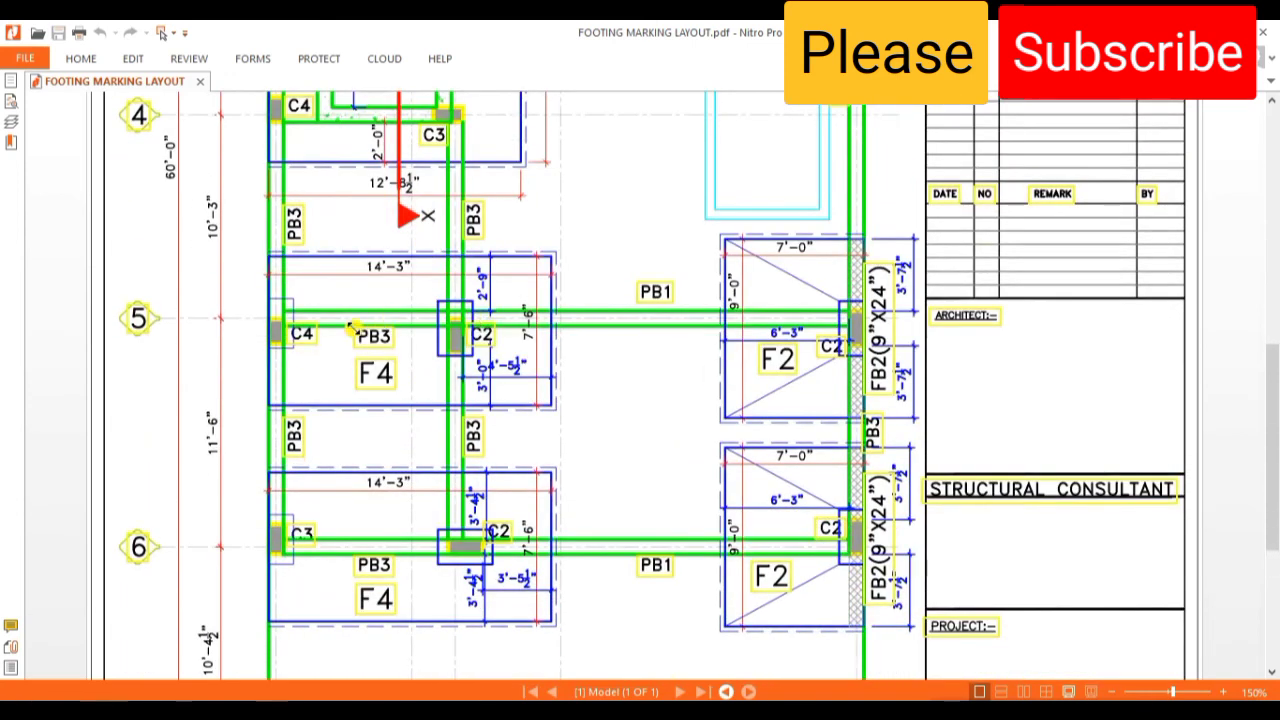
{"action": "scroll", "coordinate": [356, 330], "scroll_direction": "up", "scroll_amount": 1}
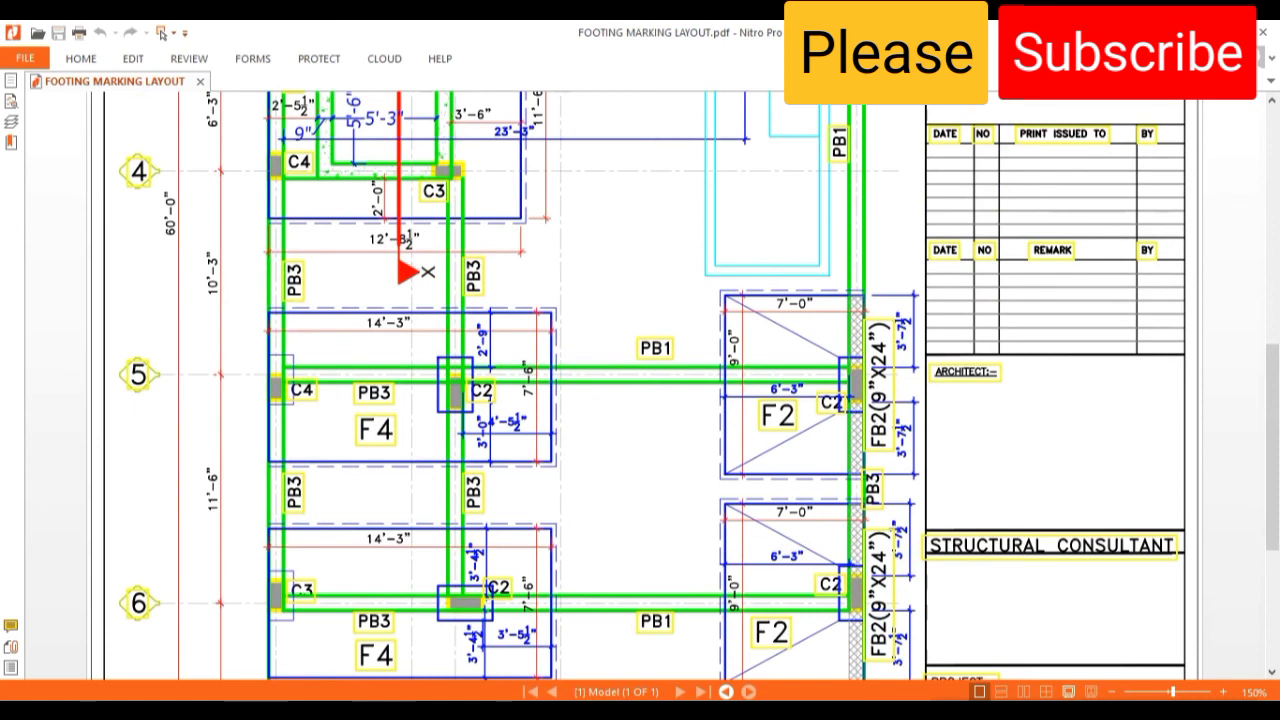
{"action": "mouse_move", "coordinate": [437, 710]}
{"action": "left_click", "coordinate": [437, 640]}
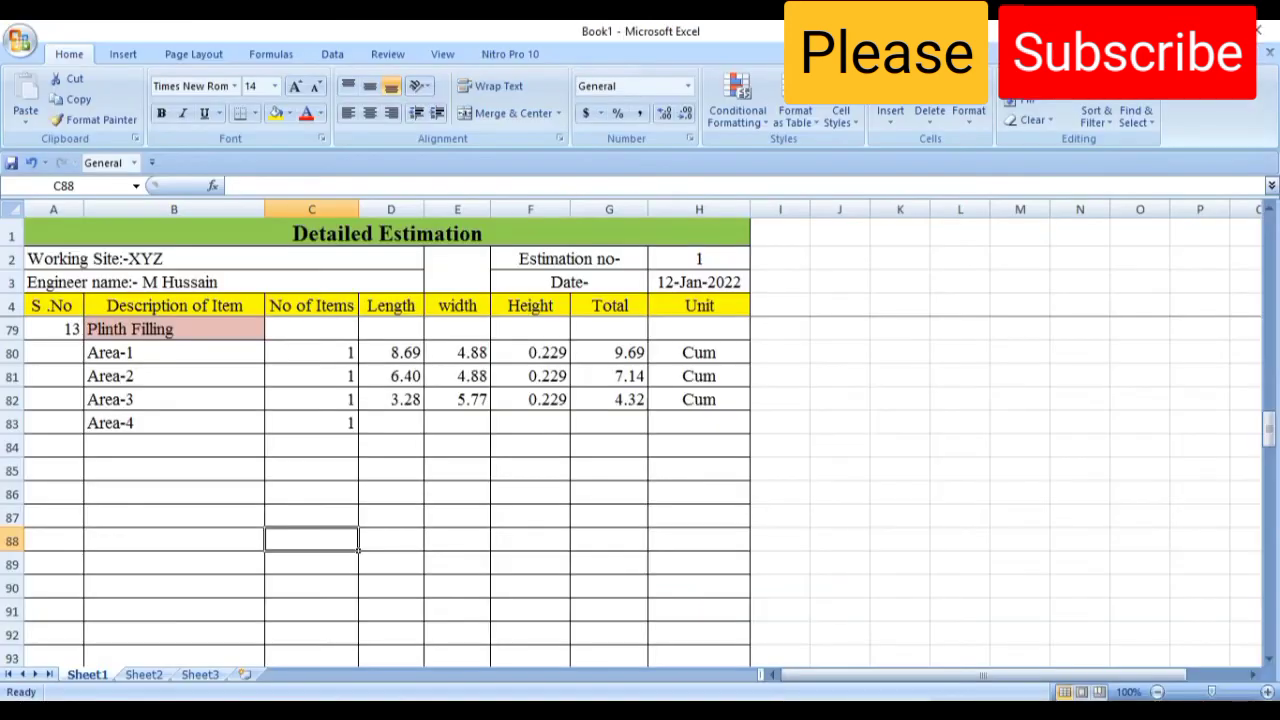
Copy the Area-3 length formula down to D83, giving Area-4 a length of 3.28.
{"action": "left_click", "coordinate": [398, 430]}
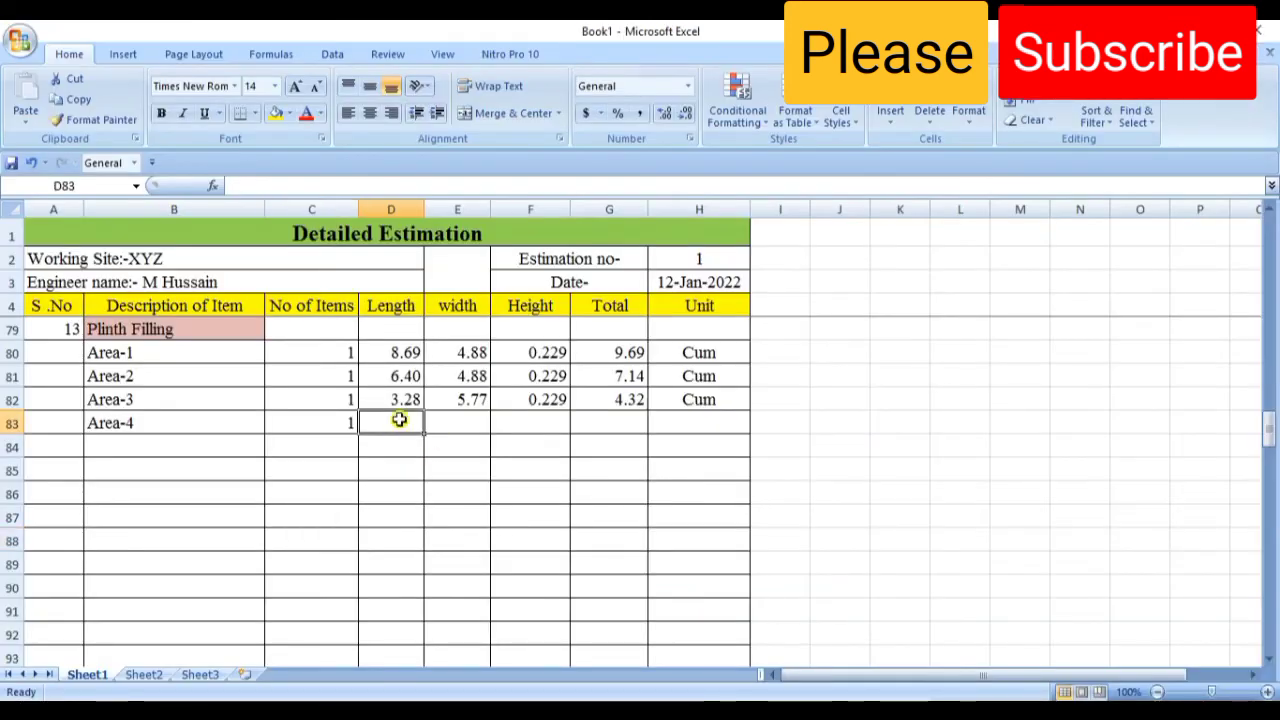
{"action": "left_click", "coordinate": [402, 402]}
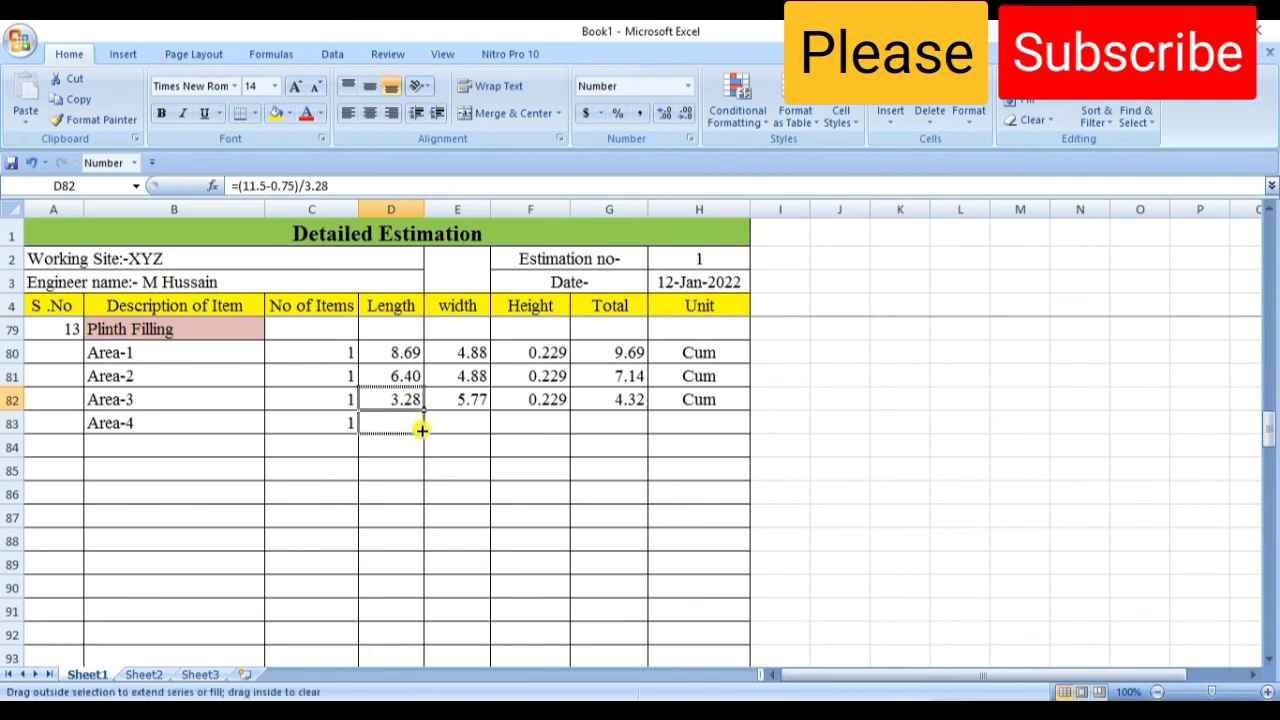
{"action": "left_click_drag", "start_coordinate": [421, 413], "coordinate": [421, 430]}
Start the Area-4 width formula in E83 and switch to the footing drawing.
{"action": "left_click", "coordinate": [465, 486]}
{"action": "left_click", "coordinate": [467, 400]}
{"action": "left_click", "coordinate": [467, 423]}
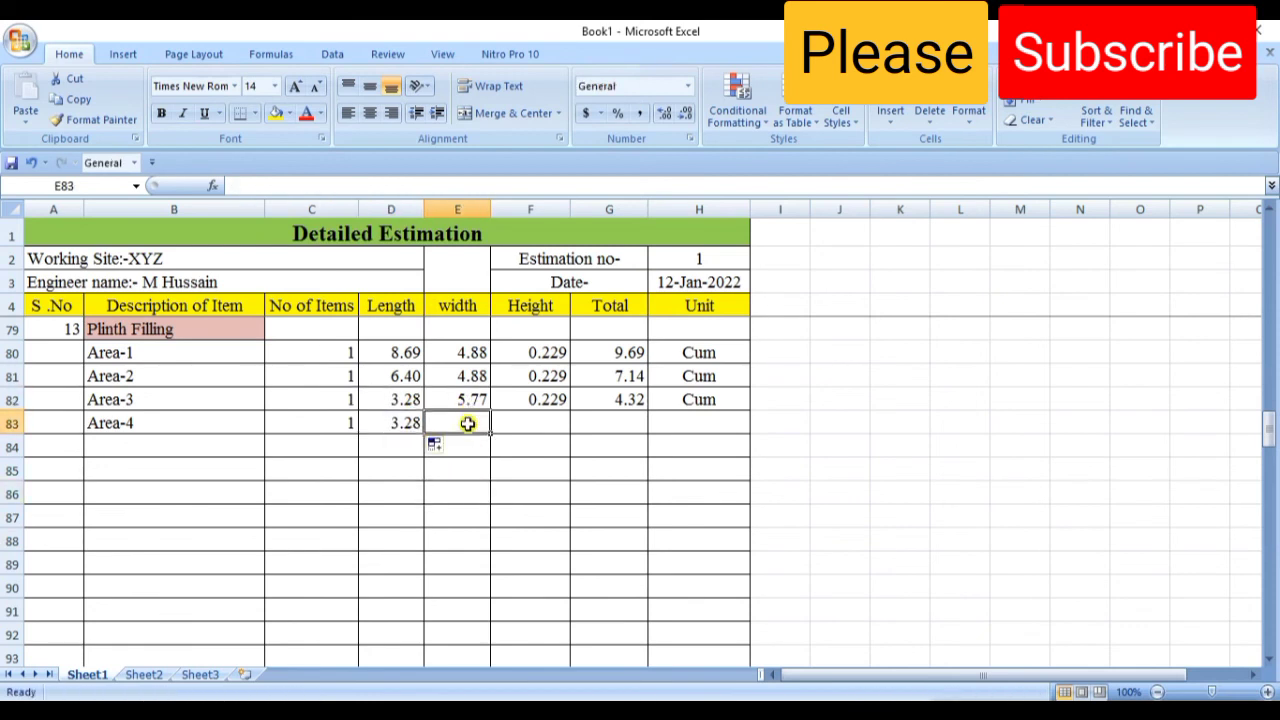
{"action": "type", "text": "="}
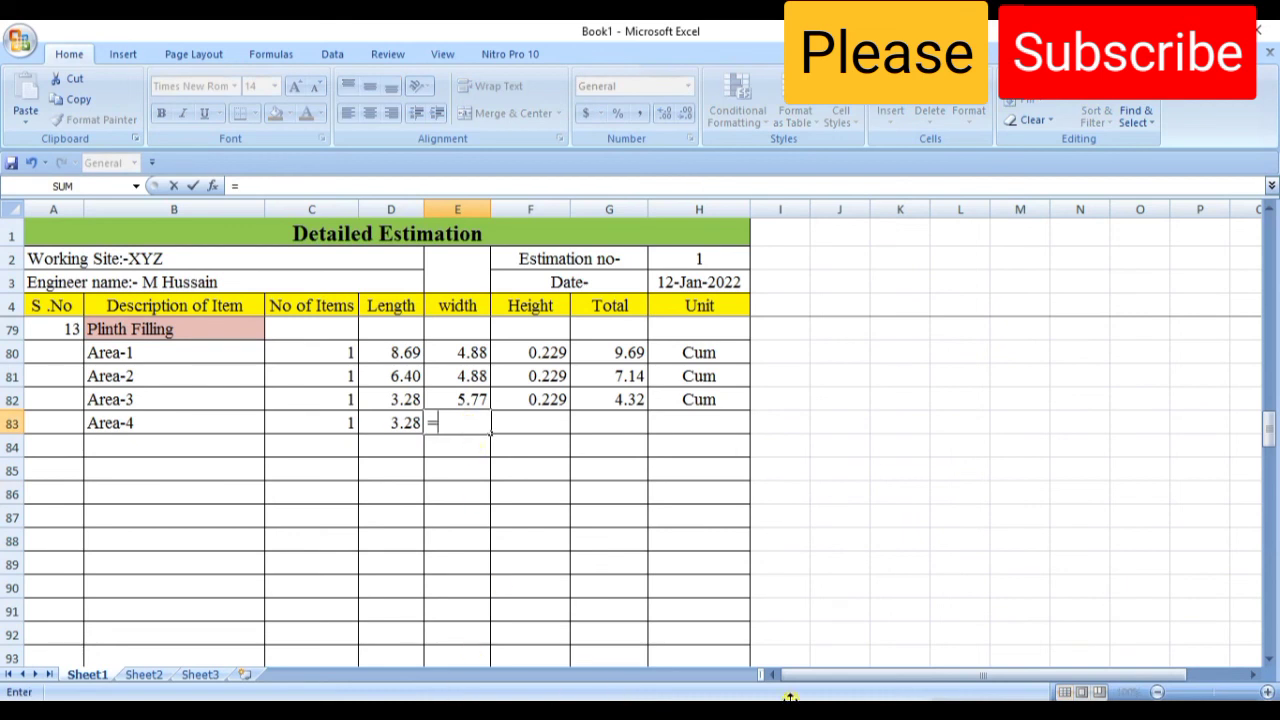
{"action": "key", "text": "alt+Tab"}
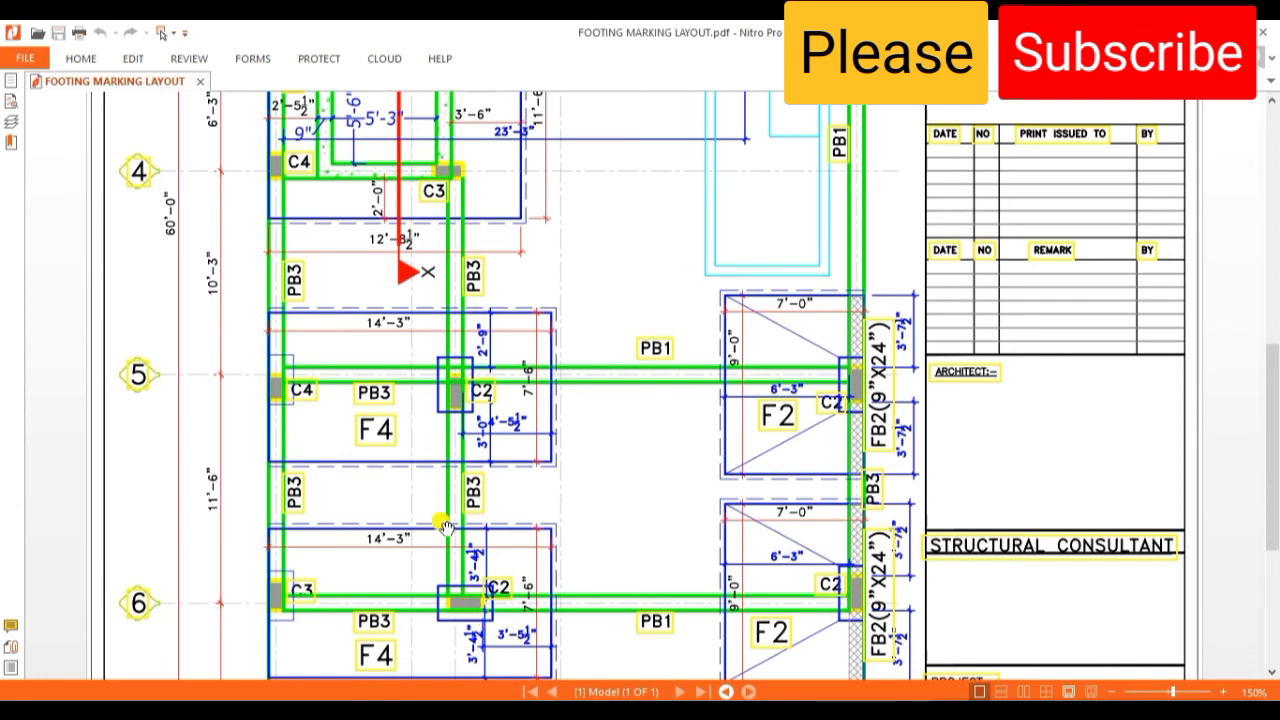
Scroll to the top of the footing drawing to read the grid dimensions.
{"action": "scroll", "coordinate": [557, 443], "scroll_direction": "up", "scroll_amount": 5}
{"action": "scroll", "coordinate": [557, 443], "scroll_direction": "up", "scroll_amount": 1}
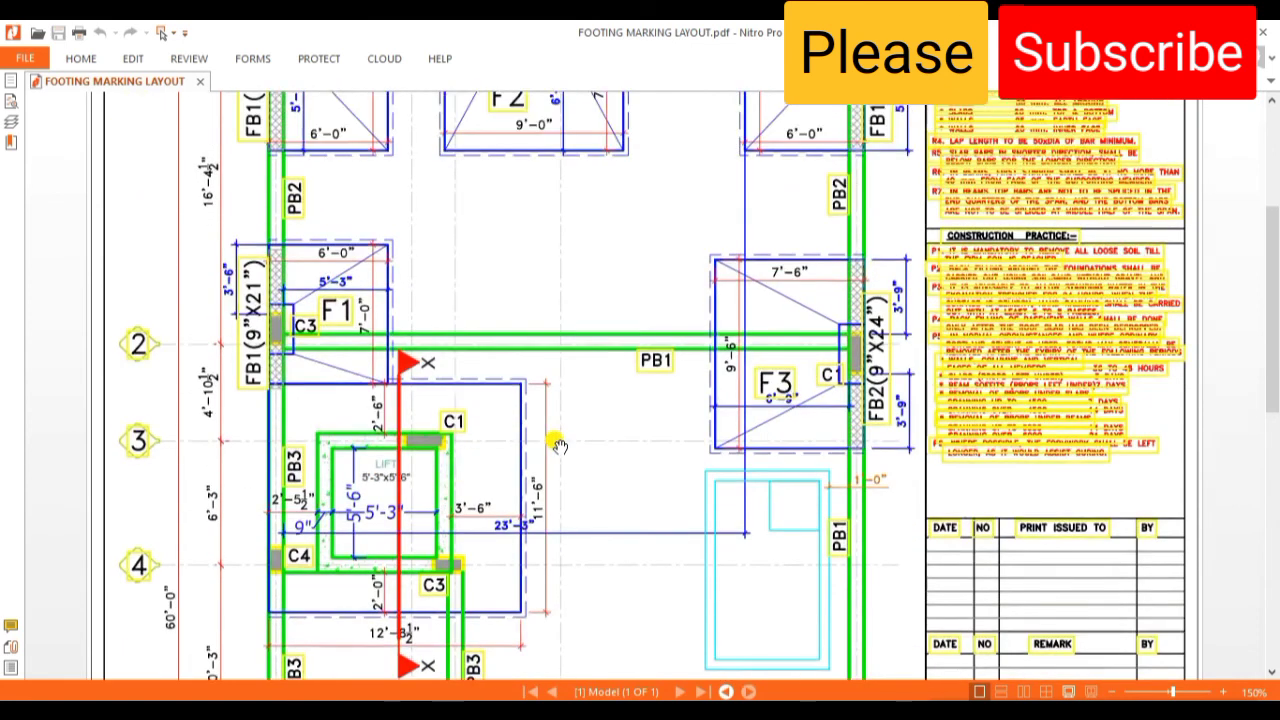
{"action": "scroll", "coordinate": [557, 443], "scroll_direction": "up", "scroll_amount": 1}
{"action": "scroll", "coordinate": [557, 443], "scroll_direction": "up", "scroll_amount": 1}
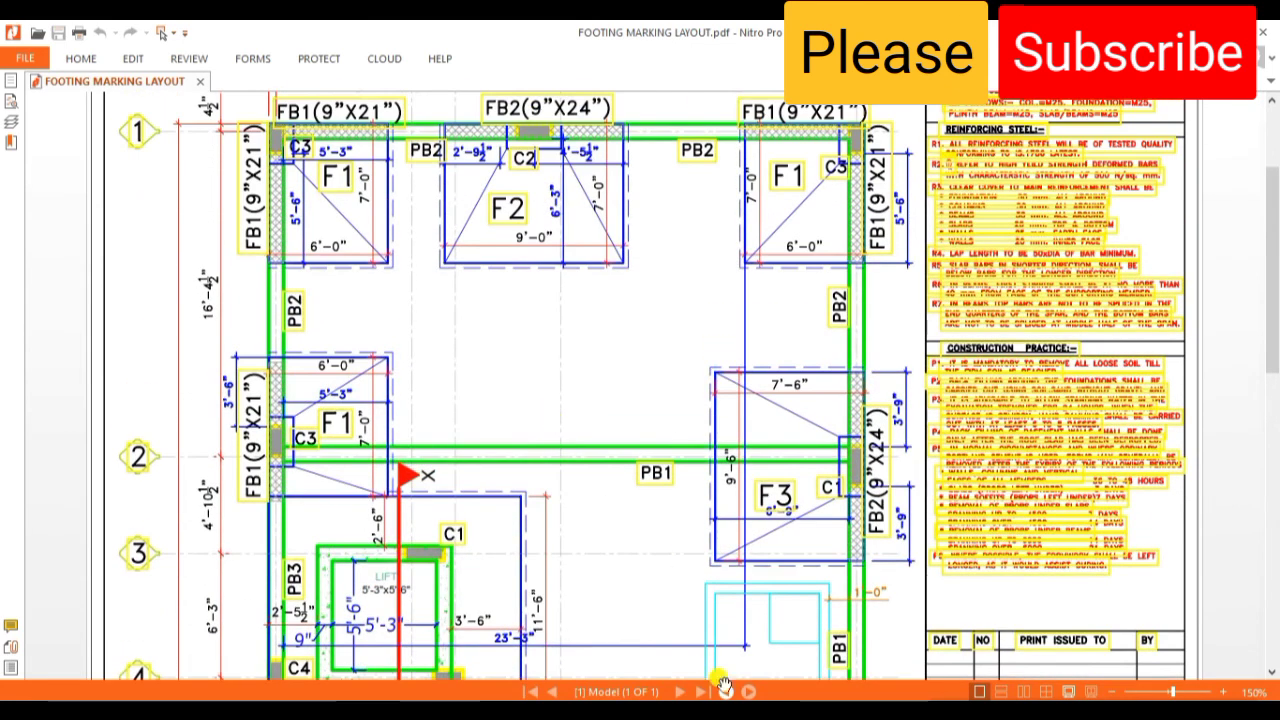
{"action": "scroll", "coordinate": [523, 375], "scroll_direction": "up", "scroll_amount": 3}
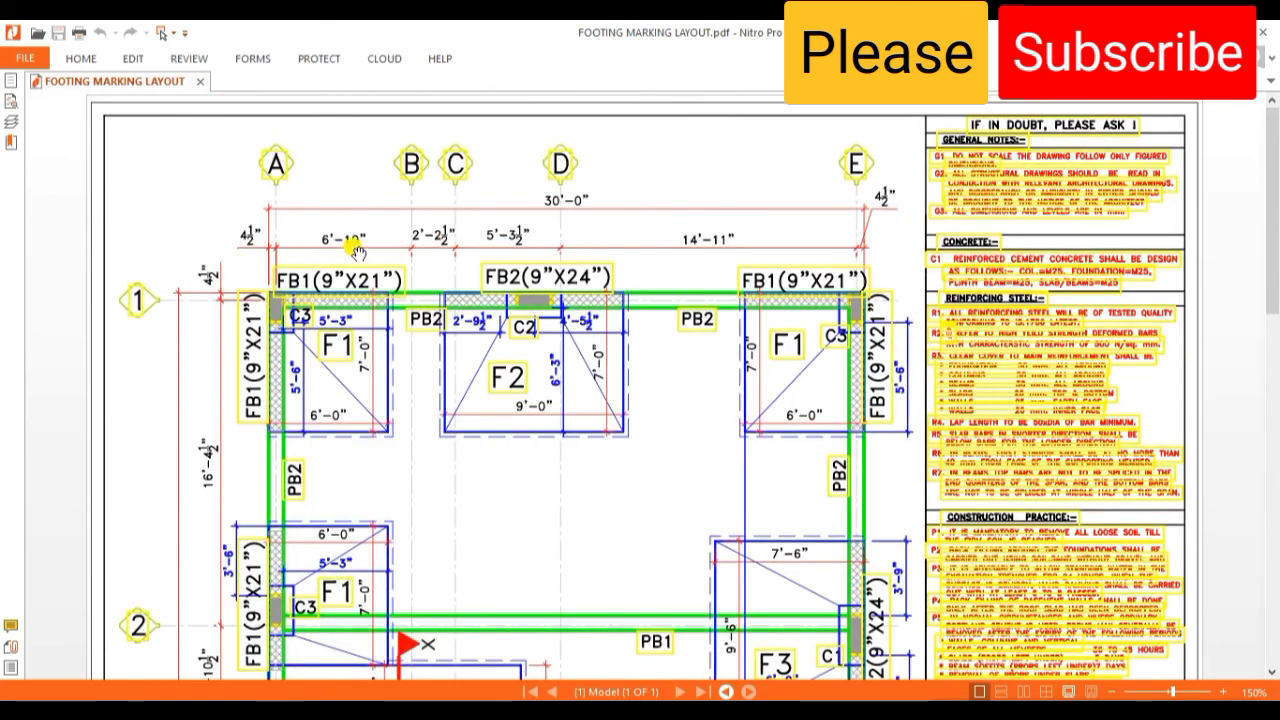
{"action": "scroll", "coordinate": [615, 303], "scroll_direction": "down", "scroll_amount": 7}
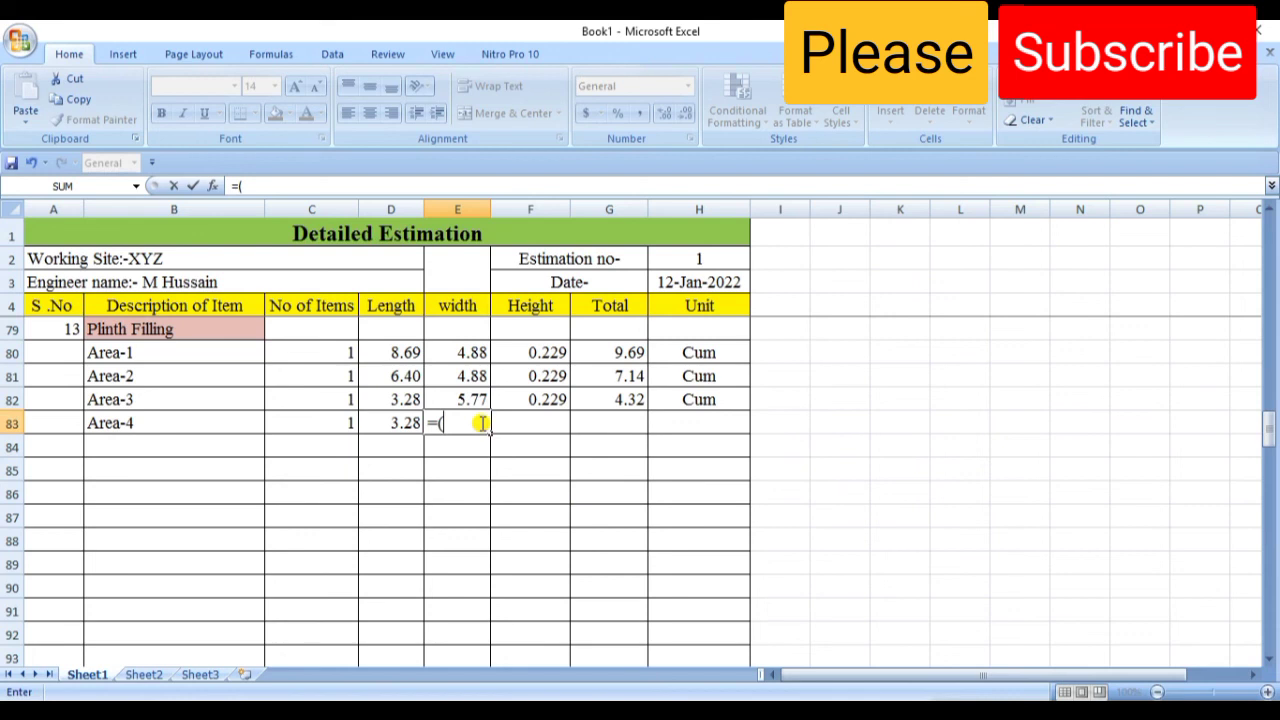
Complete the Area-4 width as =(9.41-0.33-0.75)/3.28, displayed as 2.54.
{"action": "type", "text": "9.4"}
{"action": "type", "text": "1-0"}
{"action": "type", "text": ".33-"}
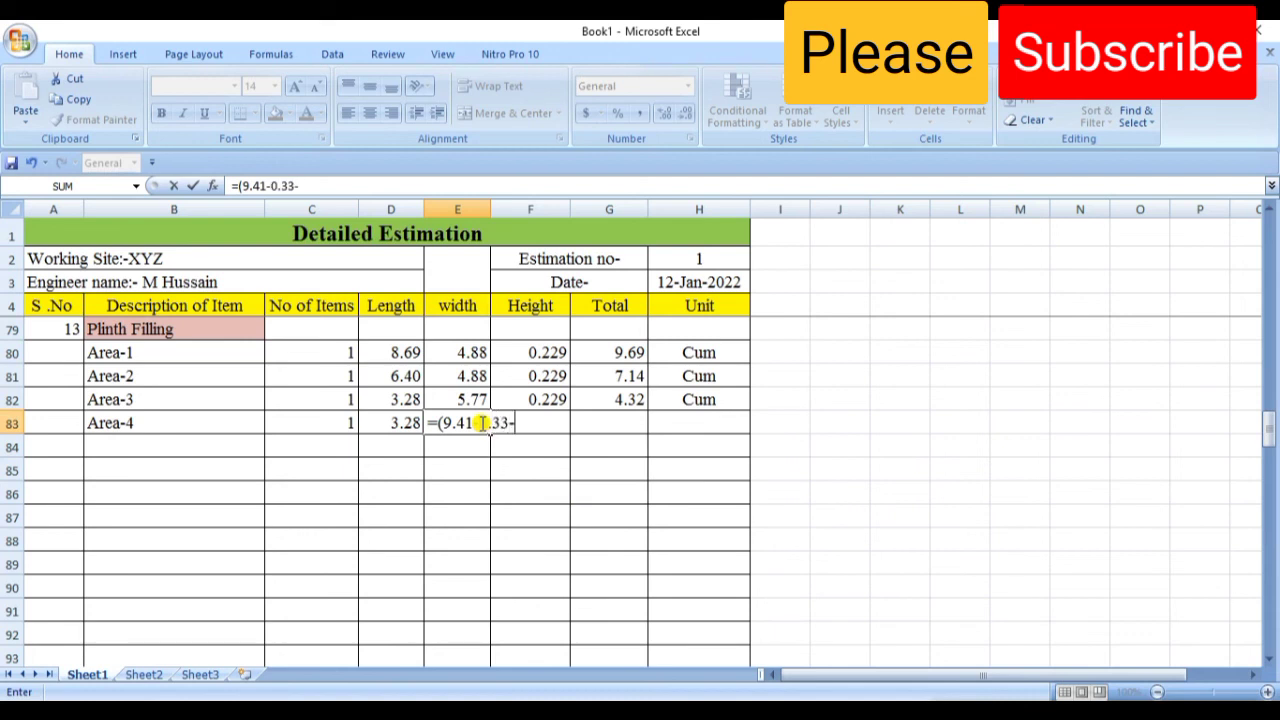
{"action": "type", "text": "0.75)"}
{"action": "type", "text": "/3.28"}
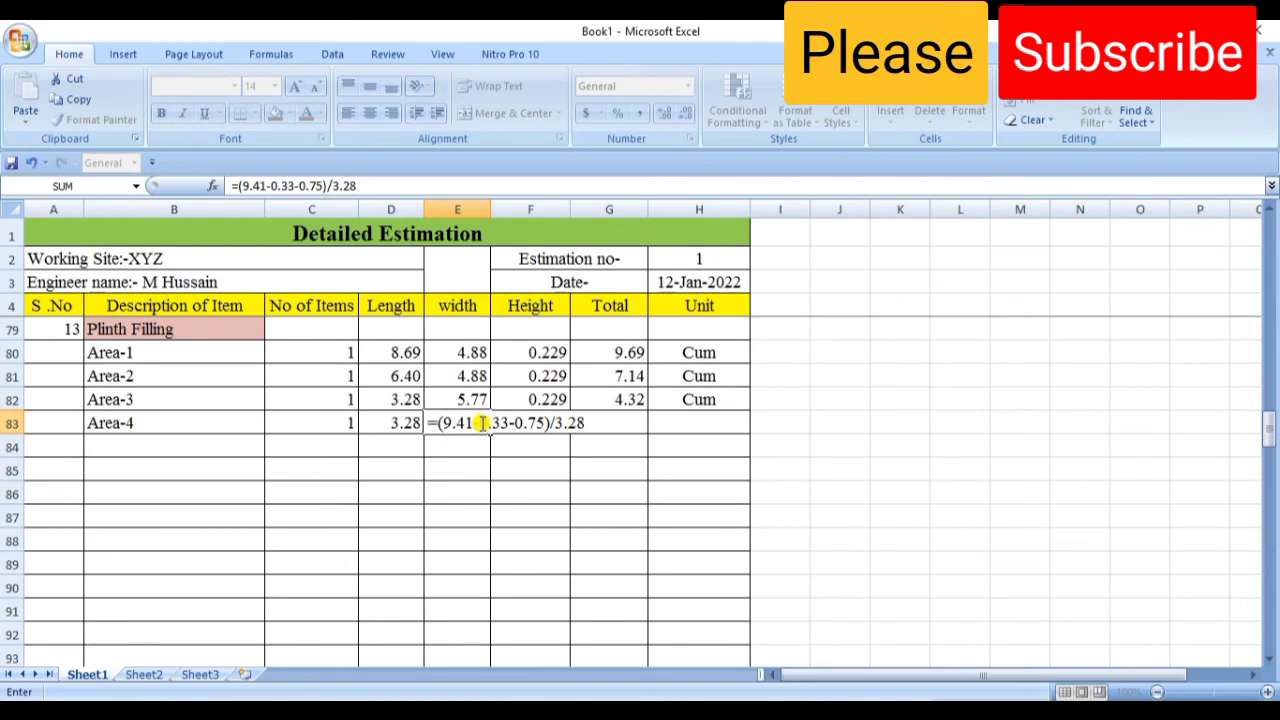
{"action": "key", "text": "Return"}
{"action": "left_click", "coordinate": [481, 423]}
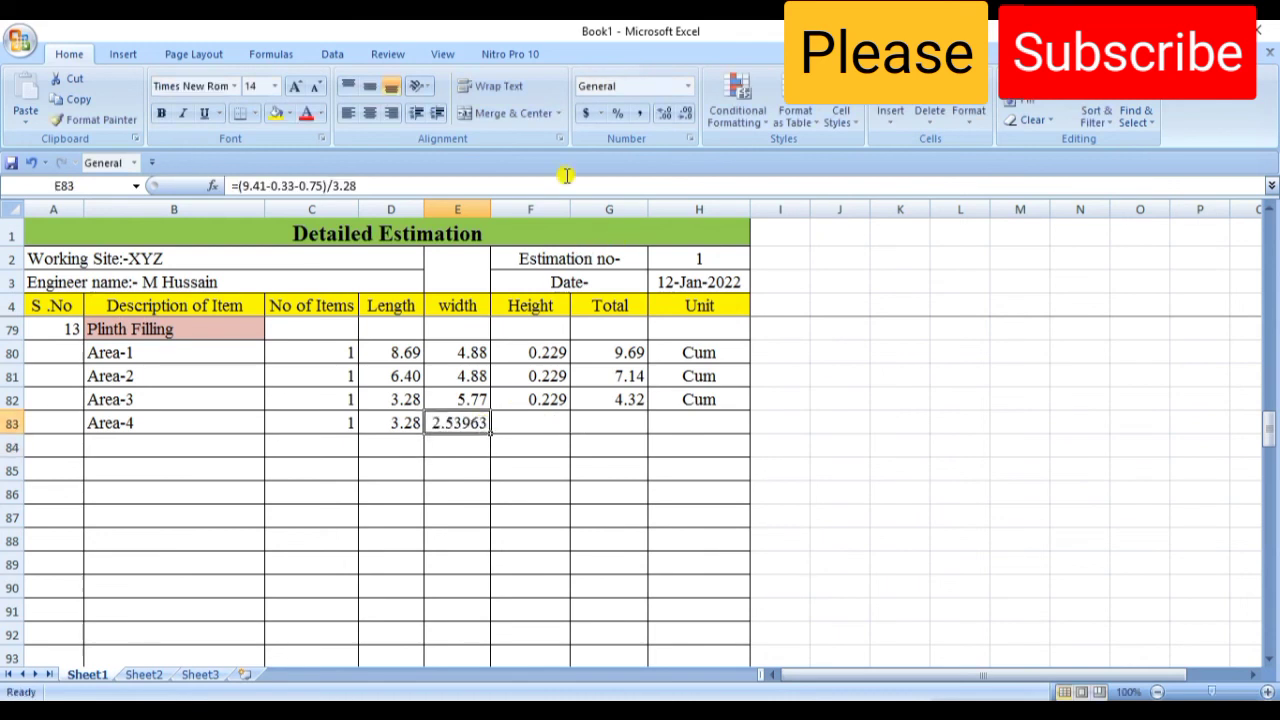
{"action": "left_click", "coordinate": [684, 114]}
{"action": "left_click", "coordinate": [684, 114]}
{"action": "left_click", "coordinate": [684, 114]}
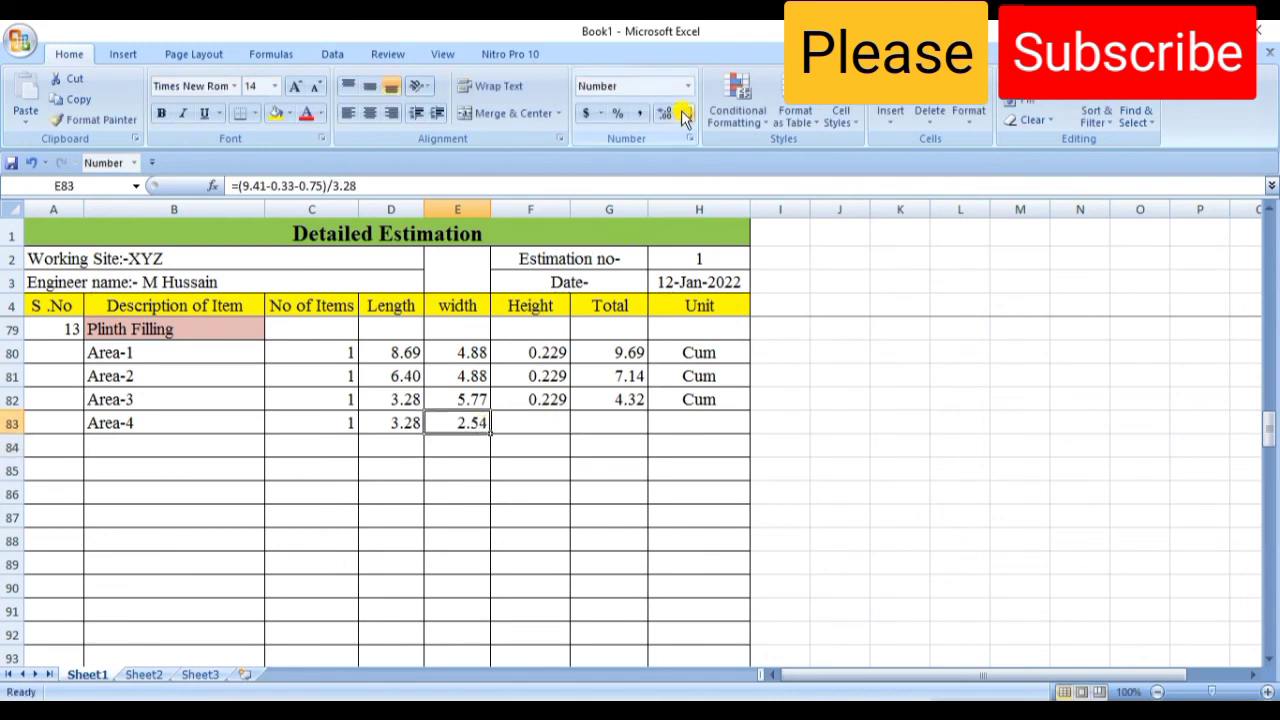
{"action": "left_click", "coordinate": [732, 516]}
Fill the 0.229 height, total formula (1.90) and Cum unit down into the Area-4 row.
{"action": "left_click", "coordinate": [566, 399]}
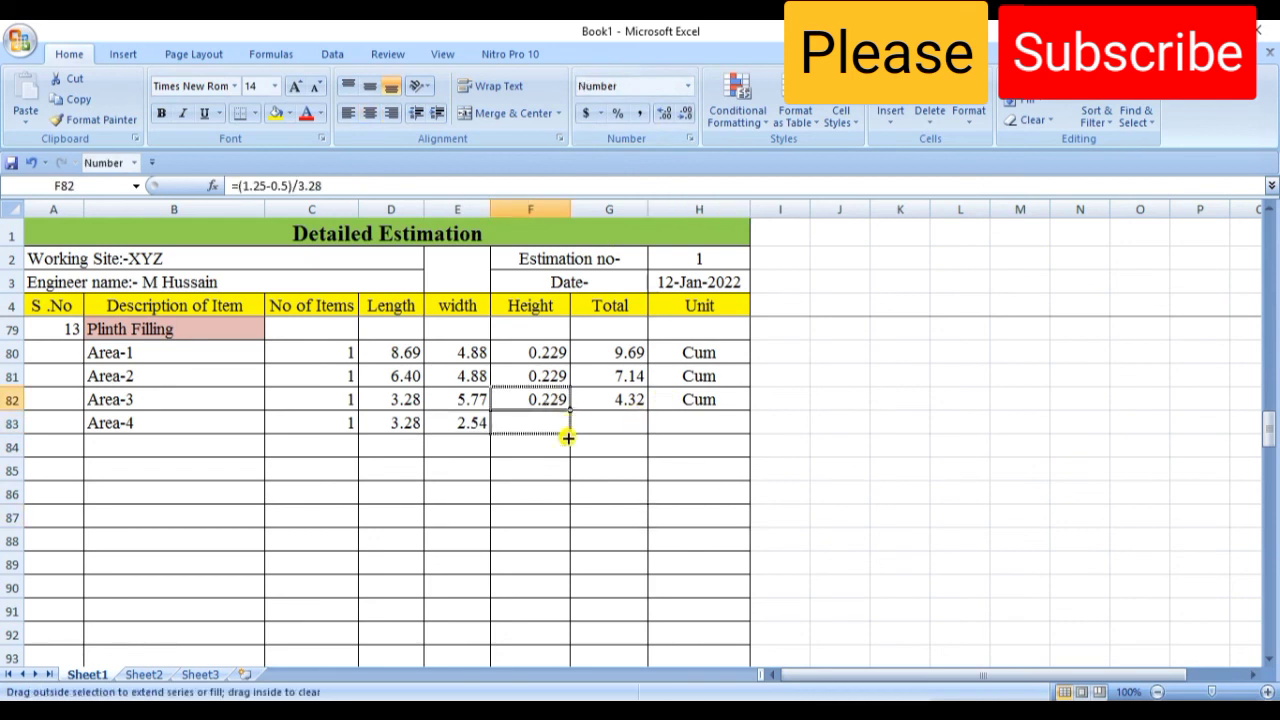
{"action": "left_click_drag", "start_coordinate": [570, 408], "coordinate": [571, 433]}
{"action": "left_click", "coordinate": [628, 464]}
{"action": "left_click", "coordinate": [615, 403]}
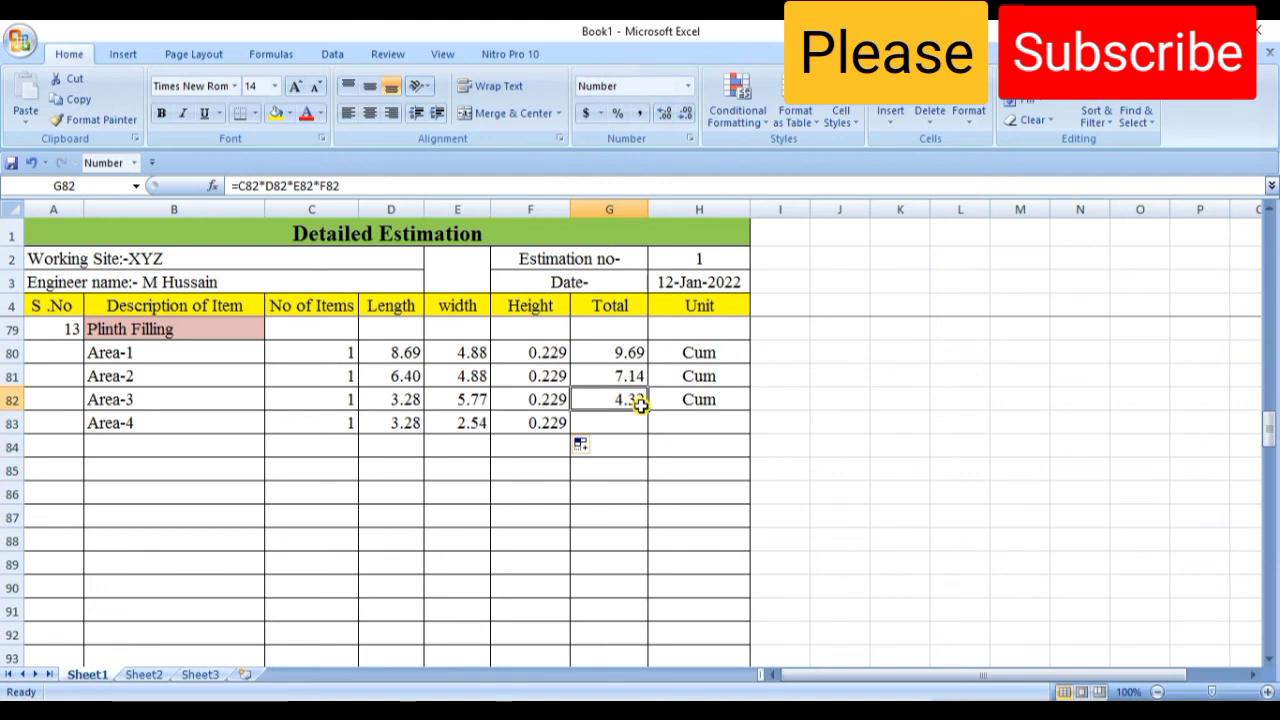
{"action": "left_click_drag", "start_coordinate": [648, 412], "coordinate": [651, 432]}
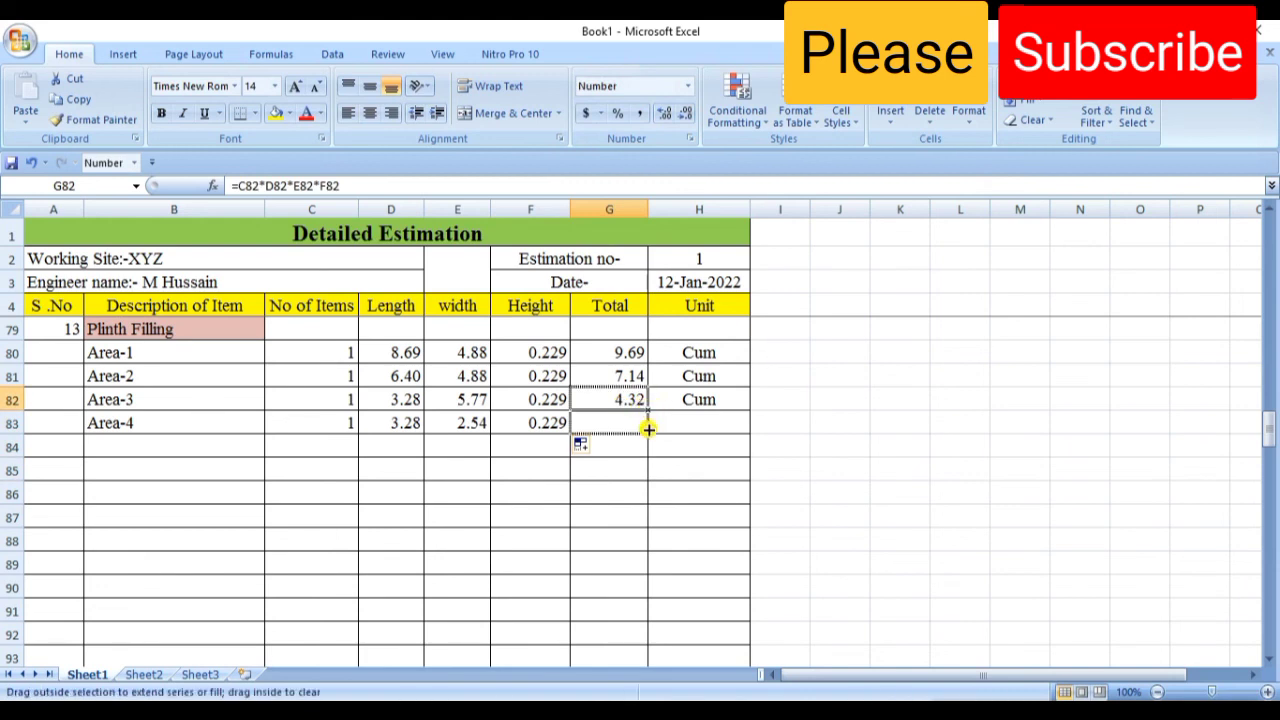
{"action": "left_click", "coordinate": [718, 478]}
{"action": "left_click", "coordinate": [720, 400]}
{"action": "left_click_drag", "start_coordinate": [751, 412], "coordinate": [751, 432]}
{"action": "left_click", "coordinate": [834, 423]}
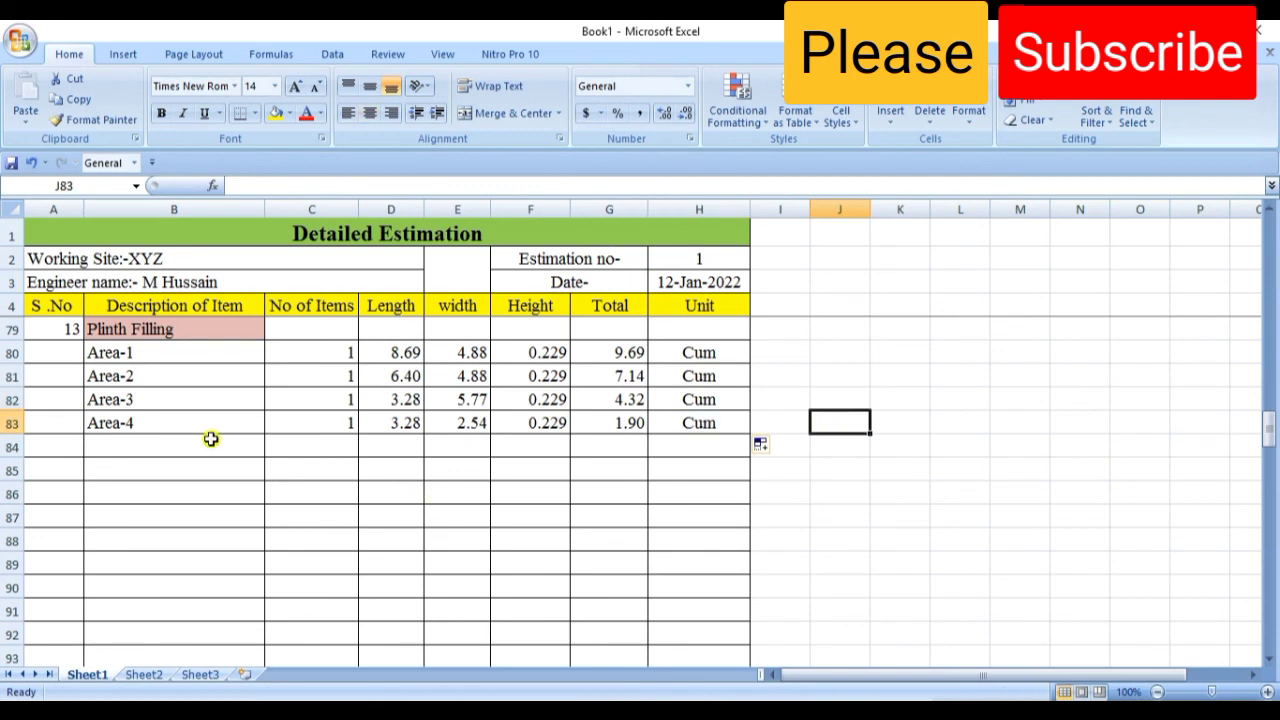
{"action": "scroll", "coordinate": [206, 347], "scroll_direction": "up", "scroll_amount": 1}
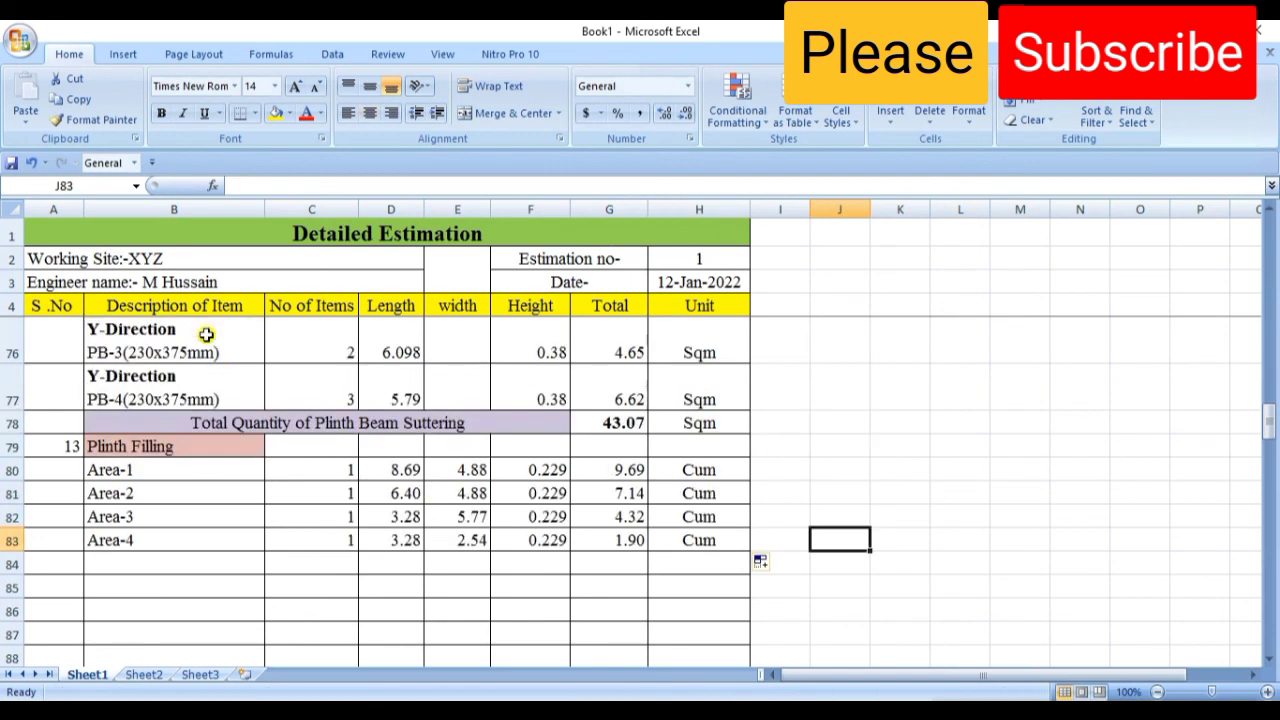
Copy the earlier Total Quantity label from row 78 into row 84.
{"action": "left_click", "coordinate": [168, 422]}
{"action": "key", "text": "ctrl+c"}
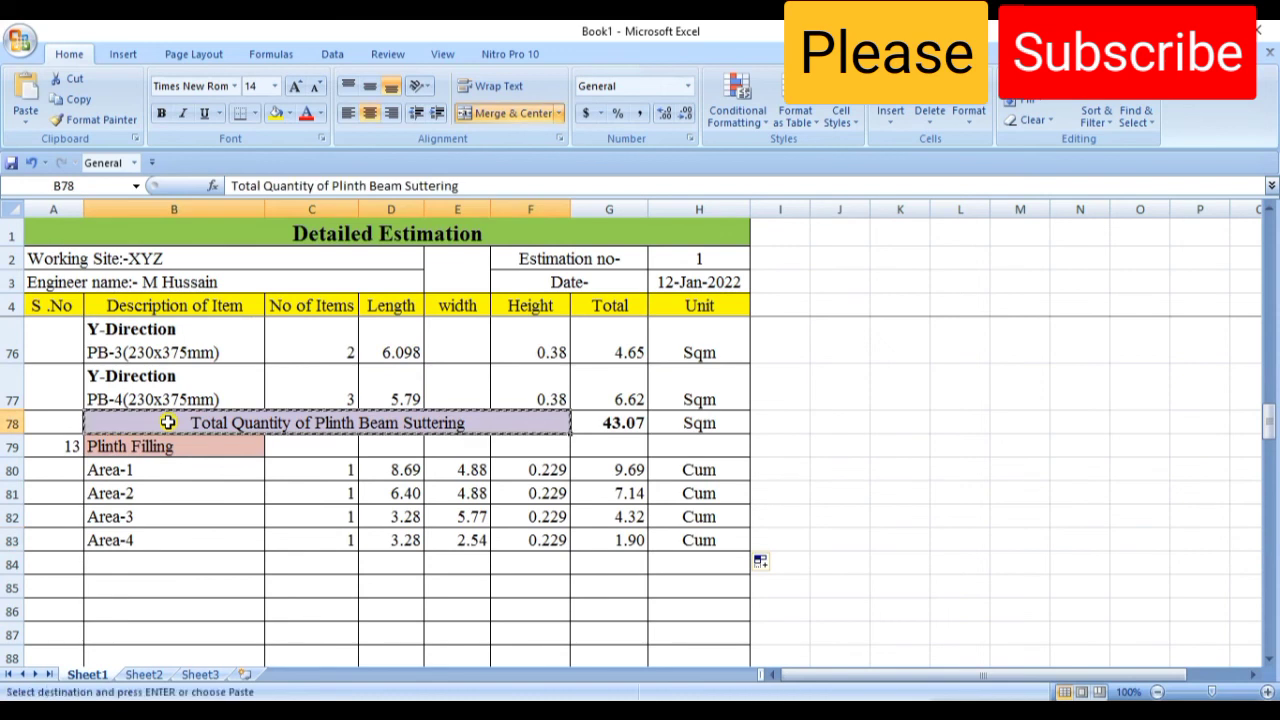
{"action": "scroll", "coordinate": [280, 455], "scroll_direction": "down", "scroll_amount": 2}
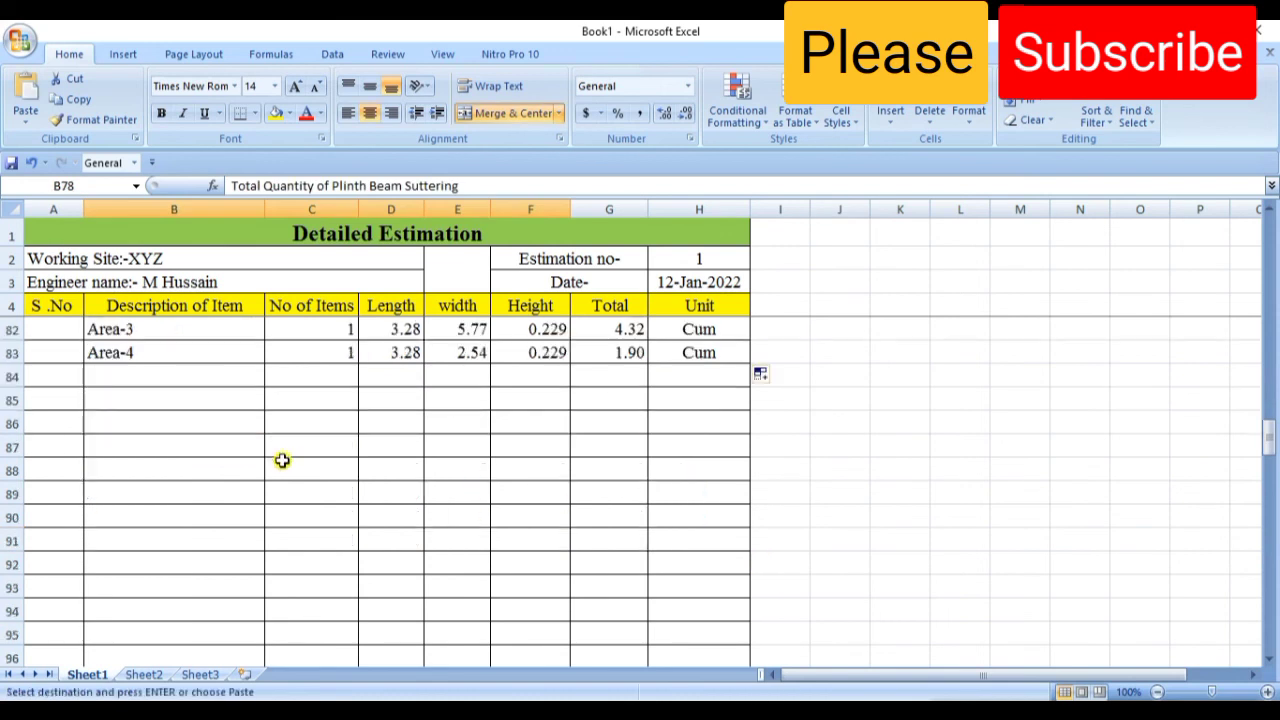
{"action": "left_click", "coordinate": [155, 378]}
{"action": "key", "text": "ctrl+v"}
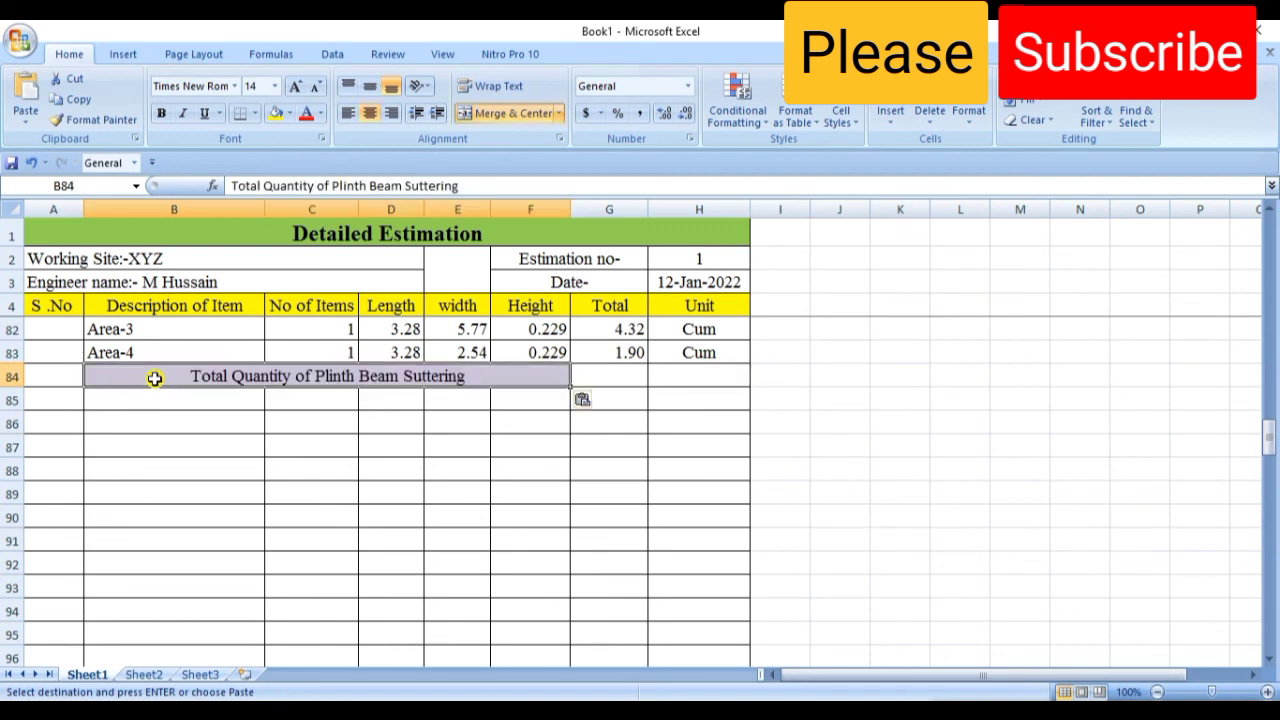
{"action": "left_click", "coordinate": [457, 492]}
Edit the B84 label so it reads 'Total Quantity of Plinth Filling'.
{"action": "scroll", "coordinate": [644, 438], "scroll_direction": "up", "scroll_amount": 1}
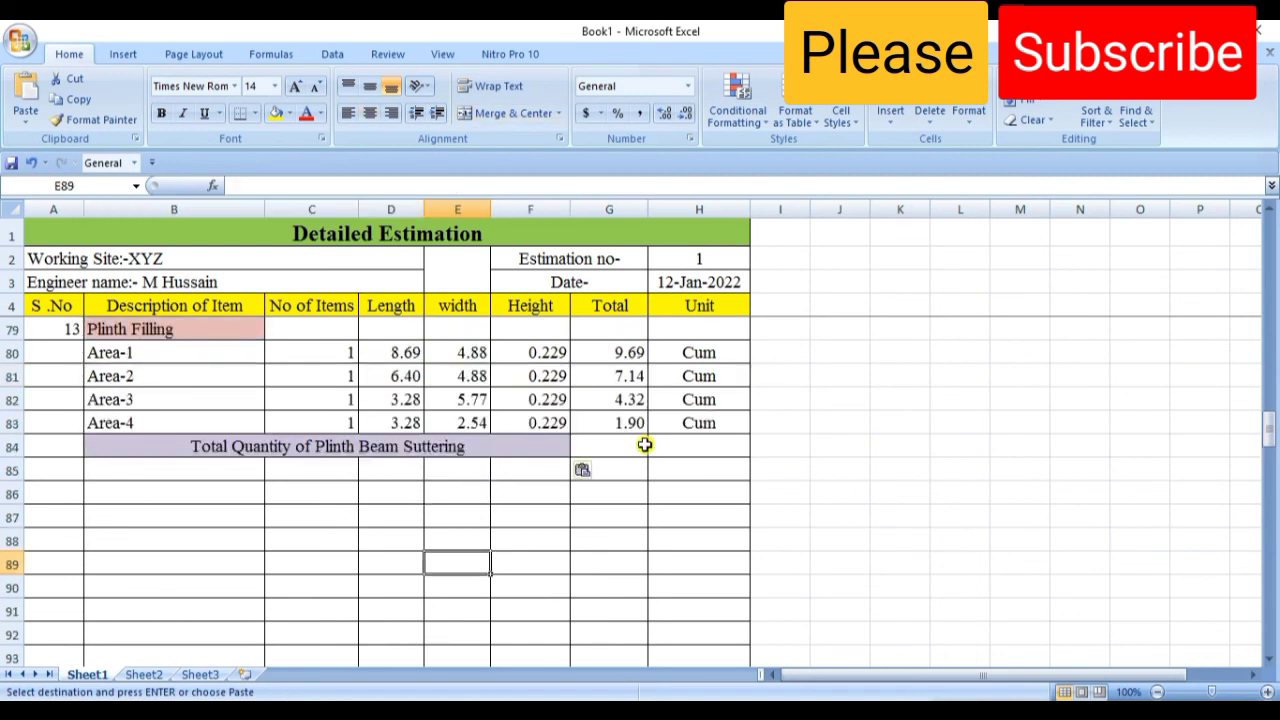
{"action": "double_click", "coordinate": [478, 449]}
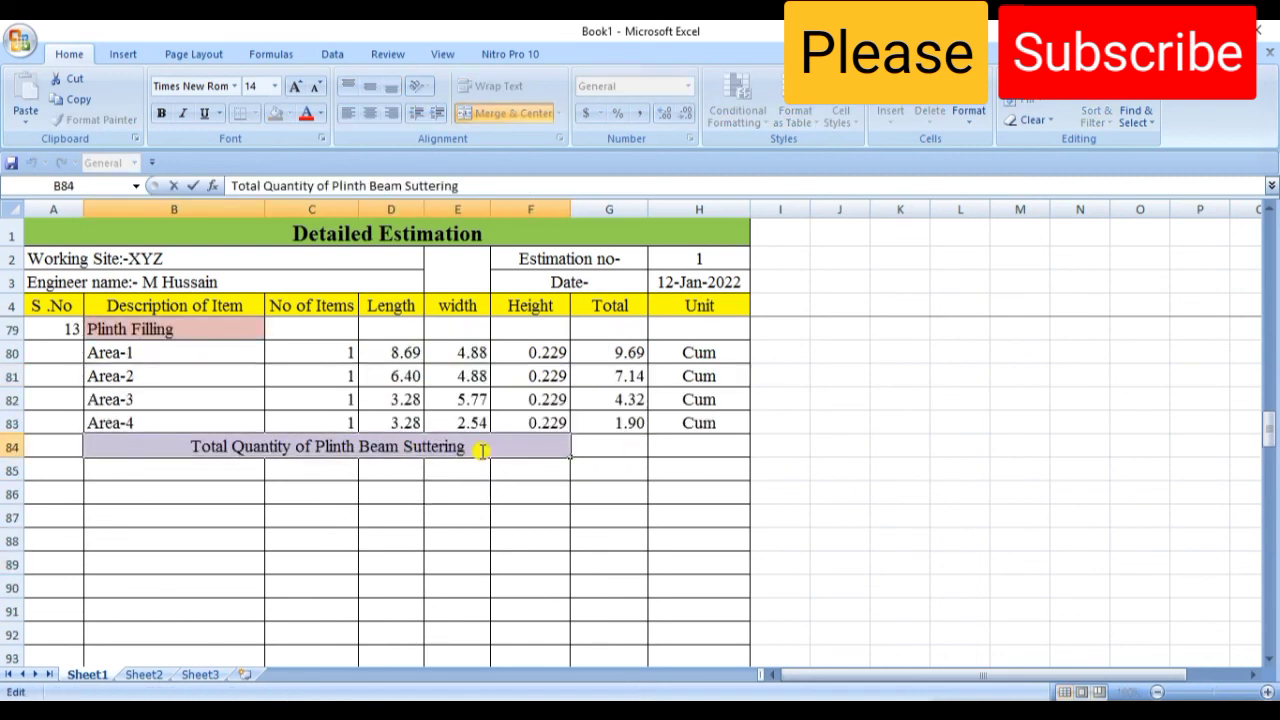
{"action": "key", "text": "BackSpace"}
{"action": "key", "text": "BackSpace"}
{"action": "key", "text": "BackSpace"}
{"action": "key", "text": "BackSpace"}
{"action": "key", "text": "BackSpace"}
{"action": "key", "text": "BackSpace"}
{"action": "key", "text": "BackSpace"}
{"action": "key", "text": "BackSpace"}
{"action": "key", "text": "BackSpace"}
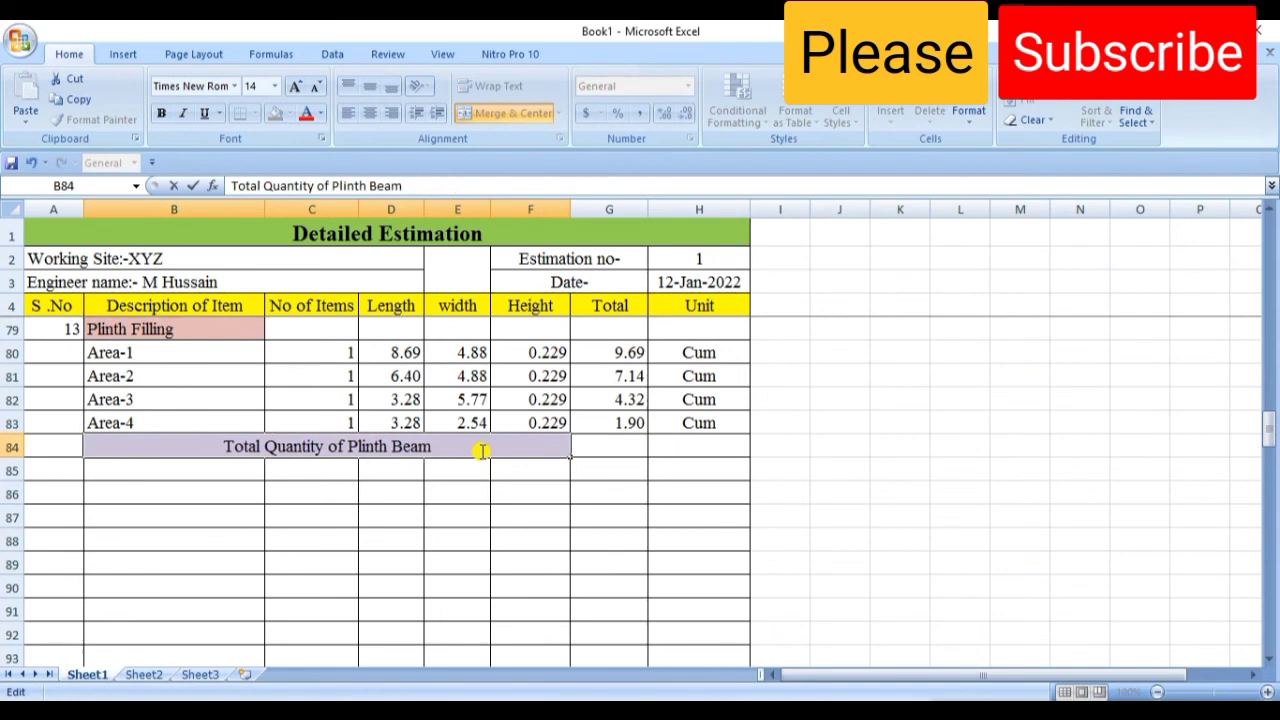
{"action": "key", "text": "BackSpace"}
{"action": "key", "text": "BackSpace"}
{"action": "key", "text": "BackSpace"}
{"action": "key", "text": "BackSpace"}
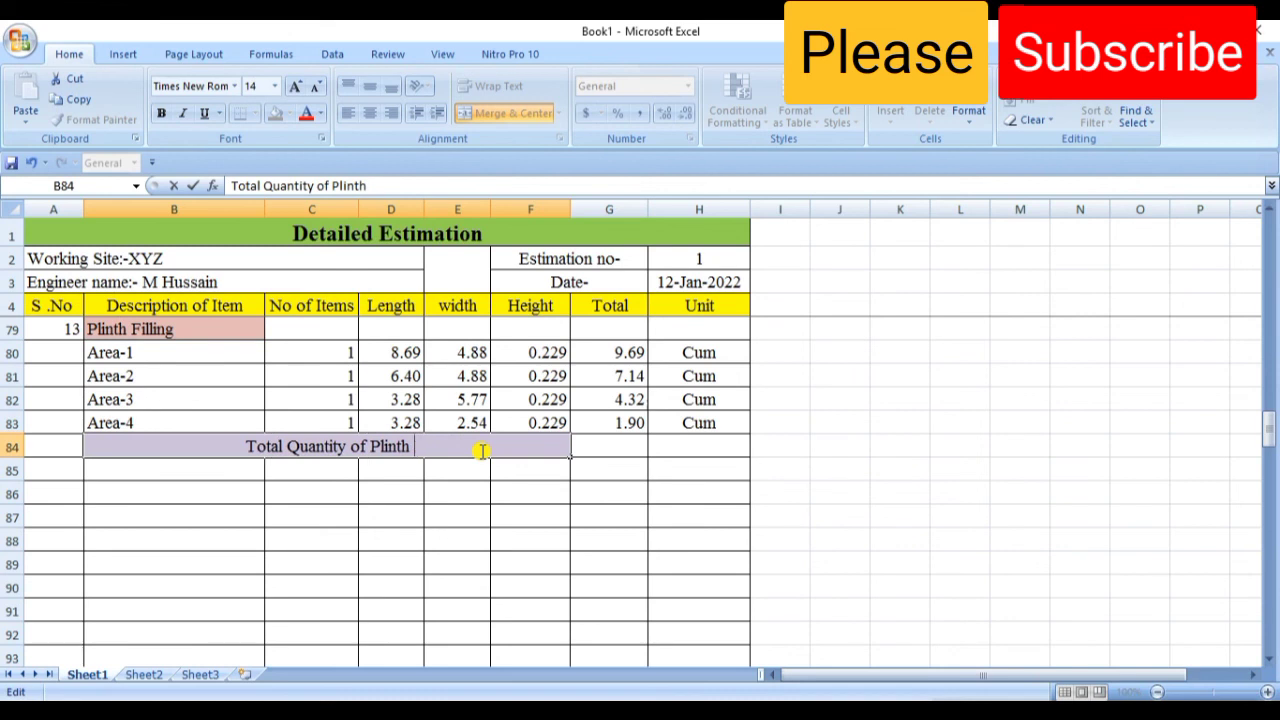
{"action": "type", "text": "Filling"}
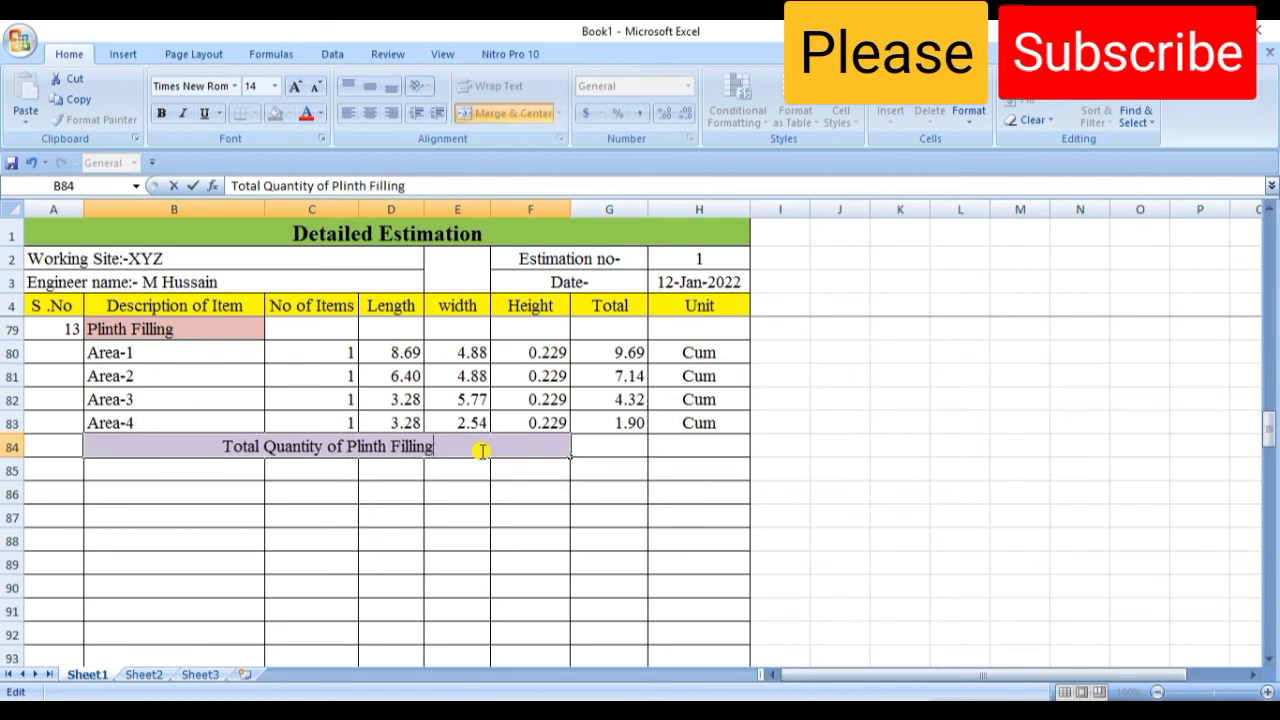
{"action": "left_click", "coordinate": [634, 517]}
{"action": "left_click", "coordinate": [619, 448]}
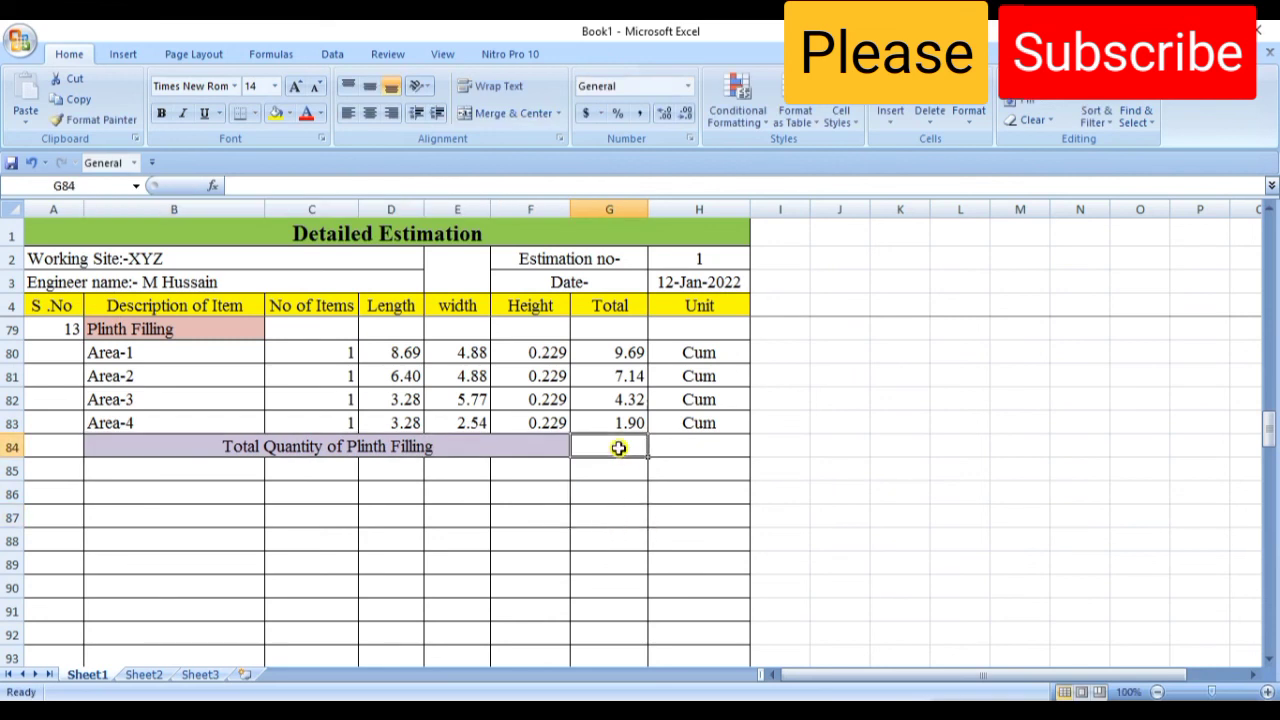
Sum G80:G83 into G84 for 23.06, add Cum in H84, and bold both cells.
{"action": "key", "text": "alt+equal"}
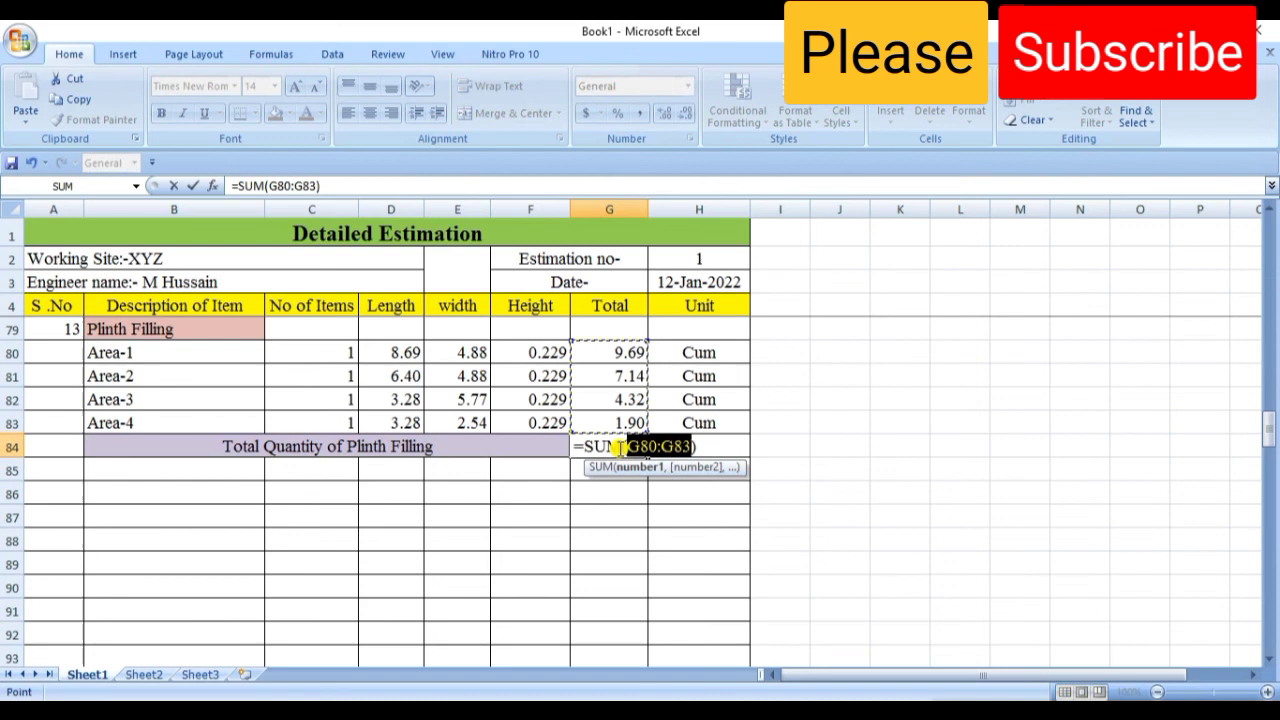
{"action": "key", "text": "Return"}
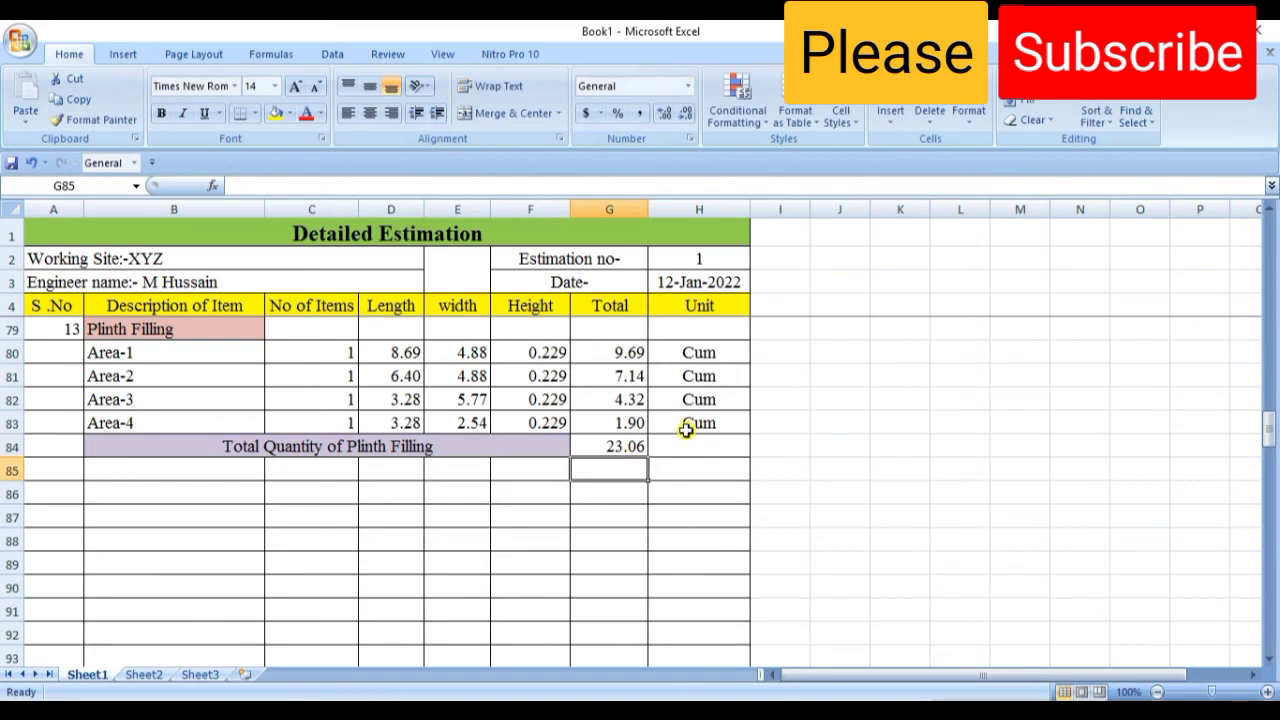
{"action": "left_click", "coordinate": [727, 429]}
{"action": "left_click_drag", "start_coordinate": [748, 434], "coordinate": [747, 450]}
{"action": "left_click", "coordinate": [632, 447]}
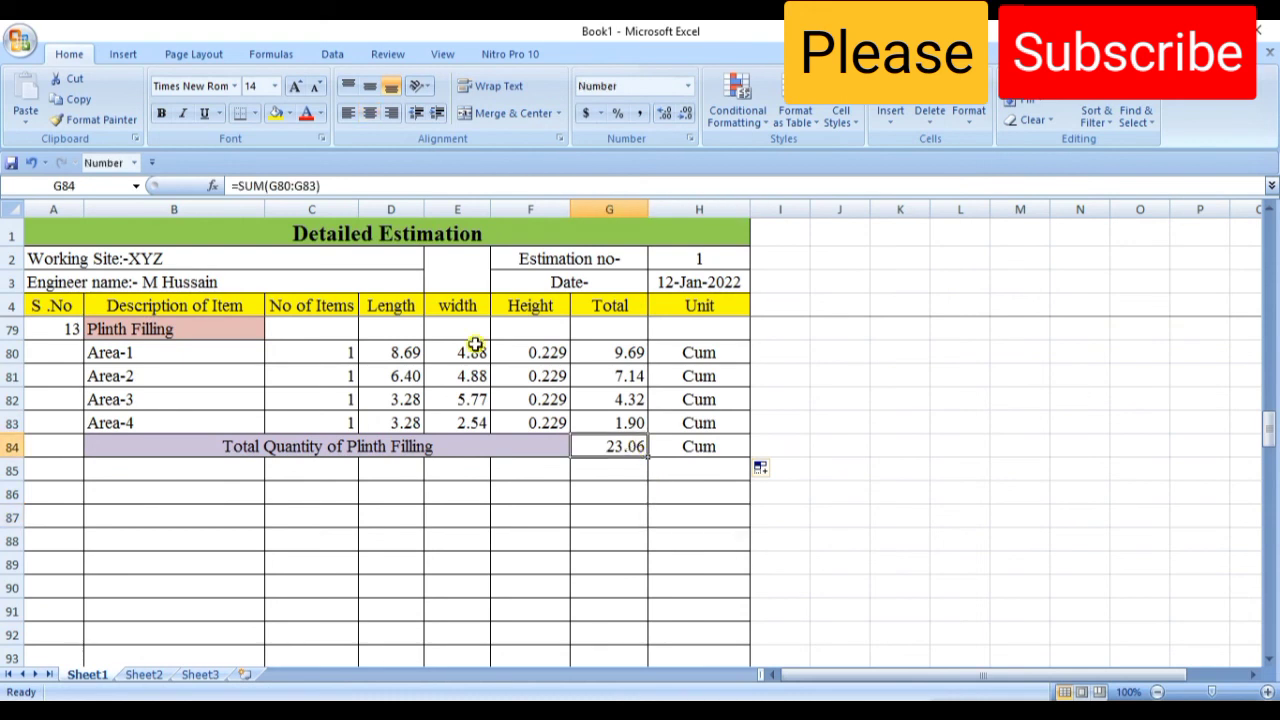
{"action": "left_click", "coordinate": [161, 113]}
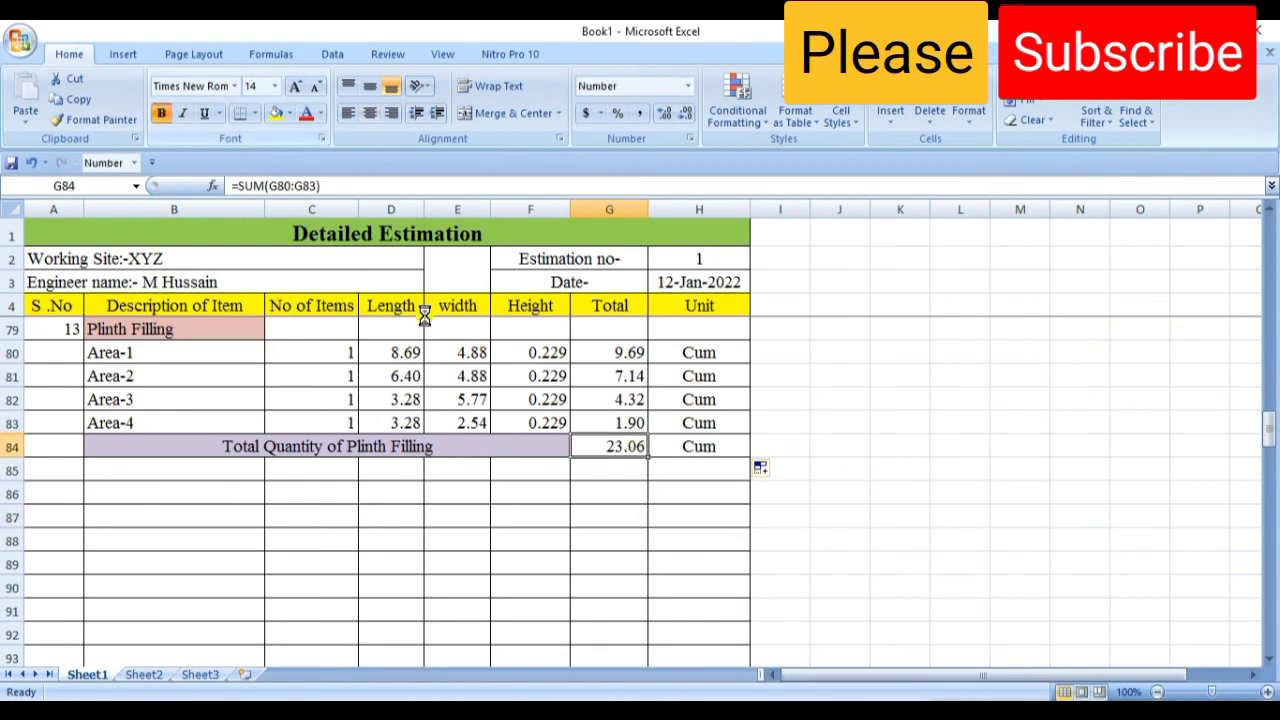
{"action": "left_click", "coordinate": [687, 447]}
{"action": "left_click", "coordinate": [161, 113]}
{"action": "left_click", "coordinate": [966, 558]}
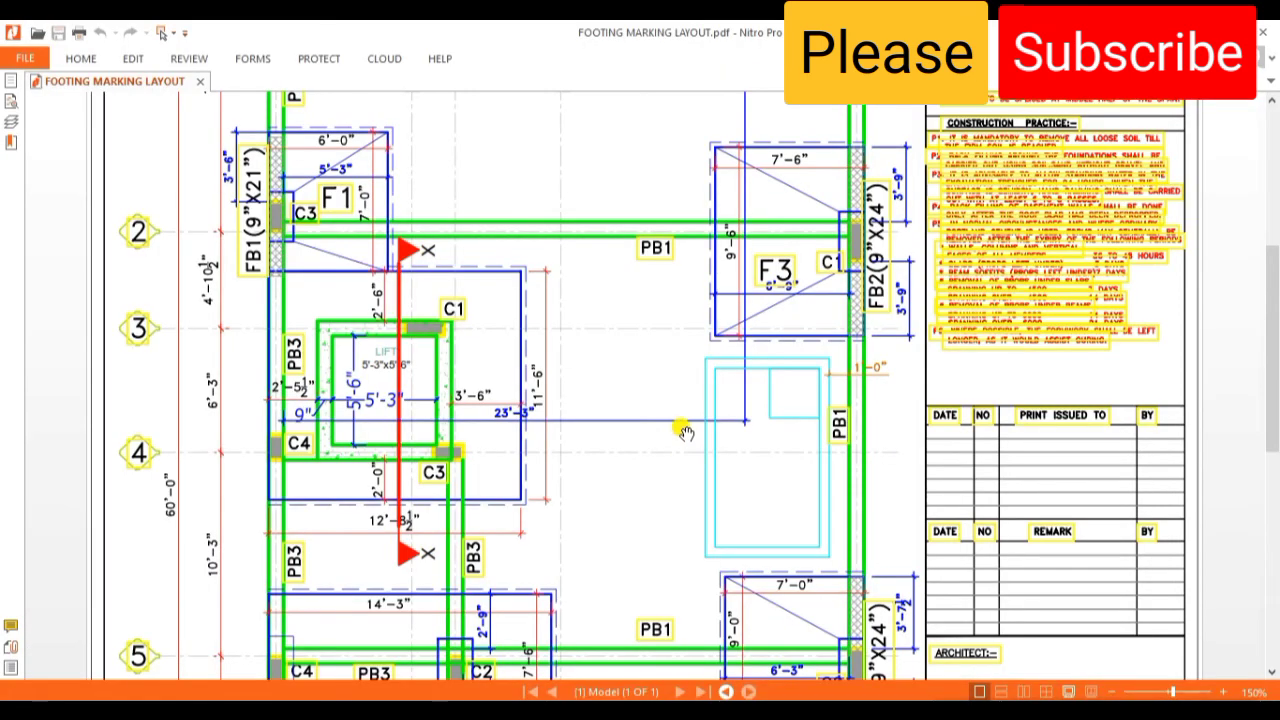
{"action": "scroll", "coordinate": [683, 430], "scroll_direction": "up", "scroll_amount": 5}
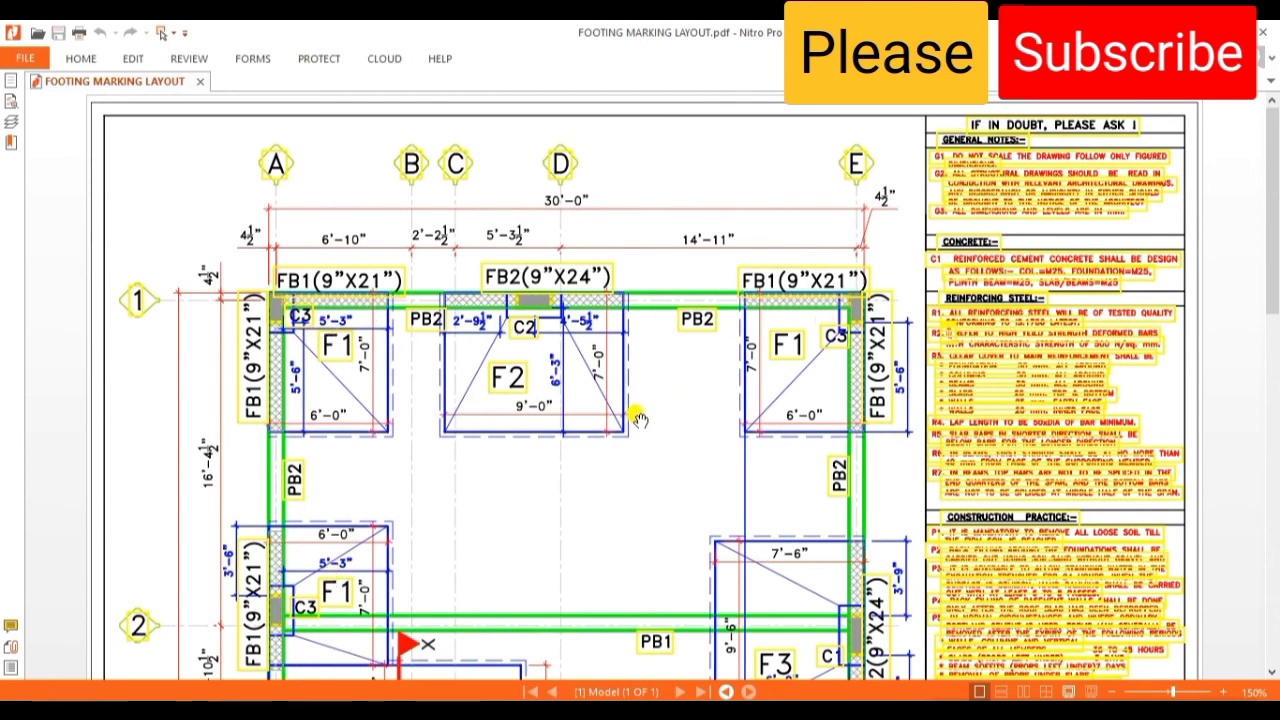
{"action": "scroll", "coordinate": [654, 423], "scroll_direction": "down", "scroll_amount": 1}
{"action": "scroll", "coordinate": [656, 428], "scroll_direction": "down", "scroll_amount": 2}
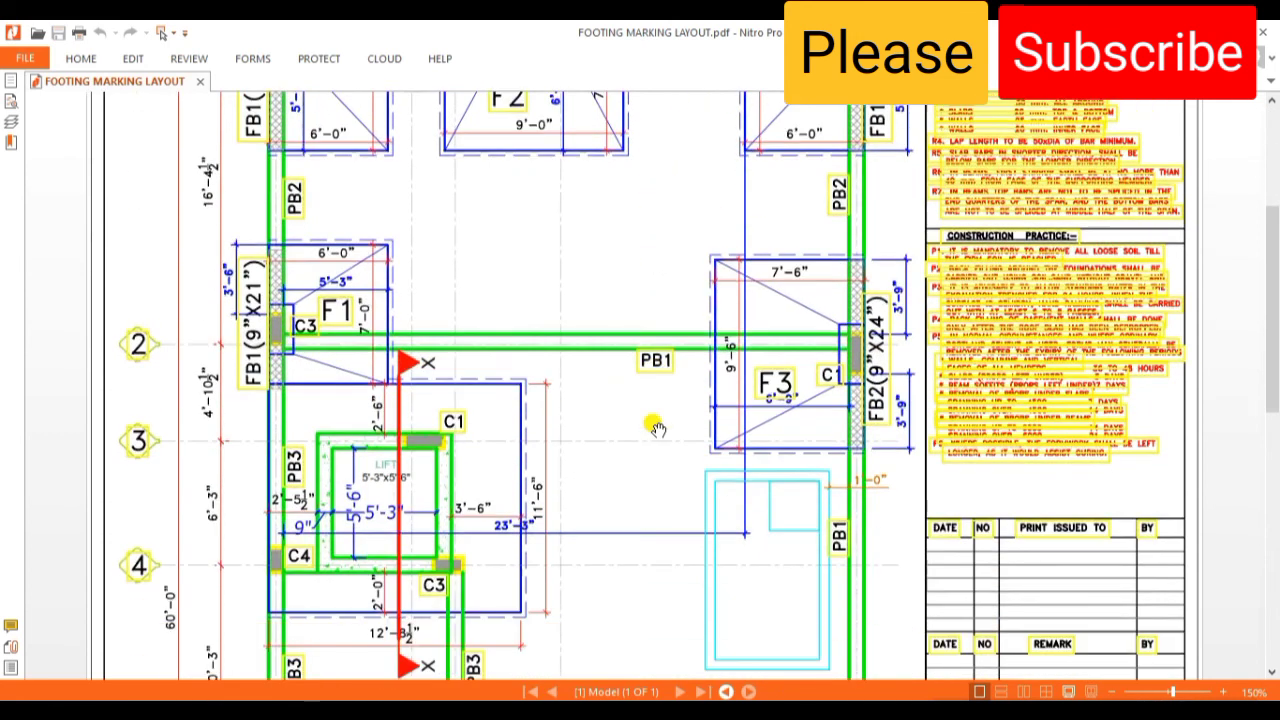
{"action": "scroll", "coordinate": [656, 428], "scroll_direction": "down", "scroll_amount": 2}
{"action": "scroll", "coordinate": [654, 423], "scroll_direction": "down", "scroll_amount": 1}
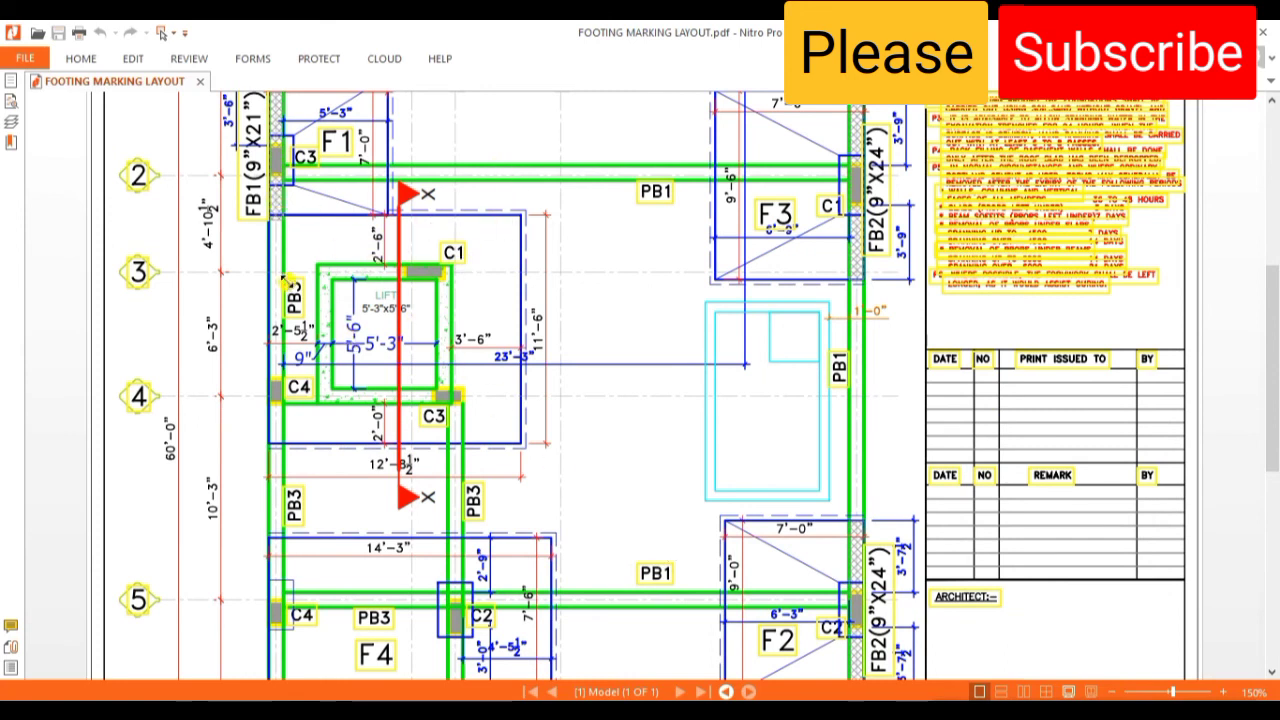
{"action": "scroll", "coordinate": [553, 359], "scroll_direction": "down", "scroll_amount": 3}
{"action": "scroll", "coordinate": [553, 359], "scroll_direction": "up", "scroll_amount": 2}
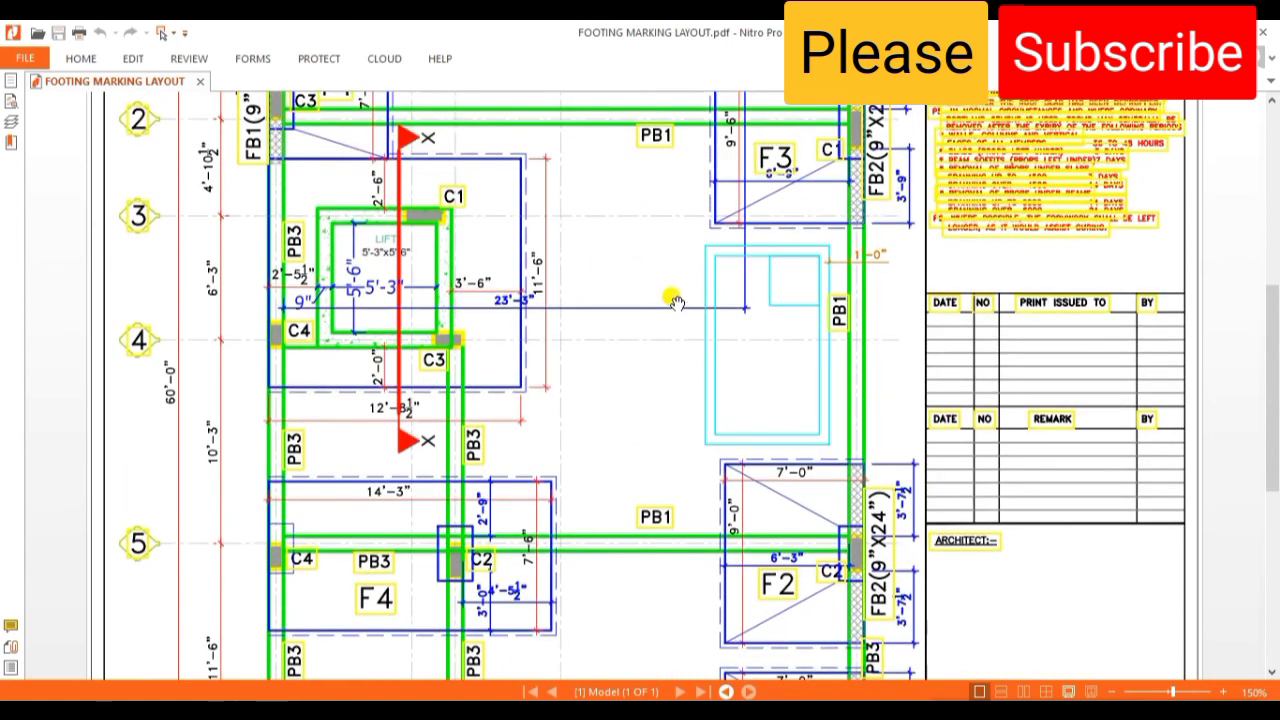
{"action": "scroll", "coordinate": [676, 303], "scroll_direction": "down", "scroll_amount": 2}
{"action": "scroll", "coordinate": [676, 303], "scroll_direction": "down", "scroll_amount": 2}
{"action": "scroll", "coordinate": [676, 303], "scroll_direction": "down", "scroll_amount": 1}
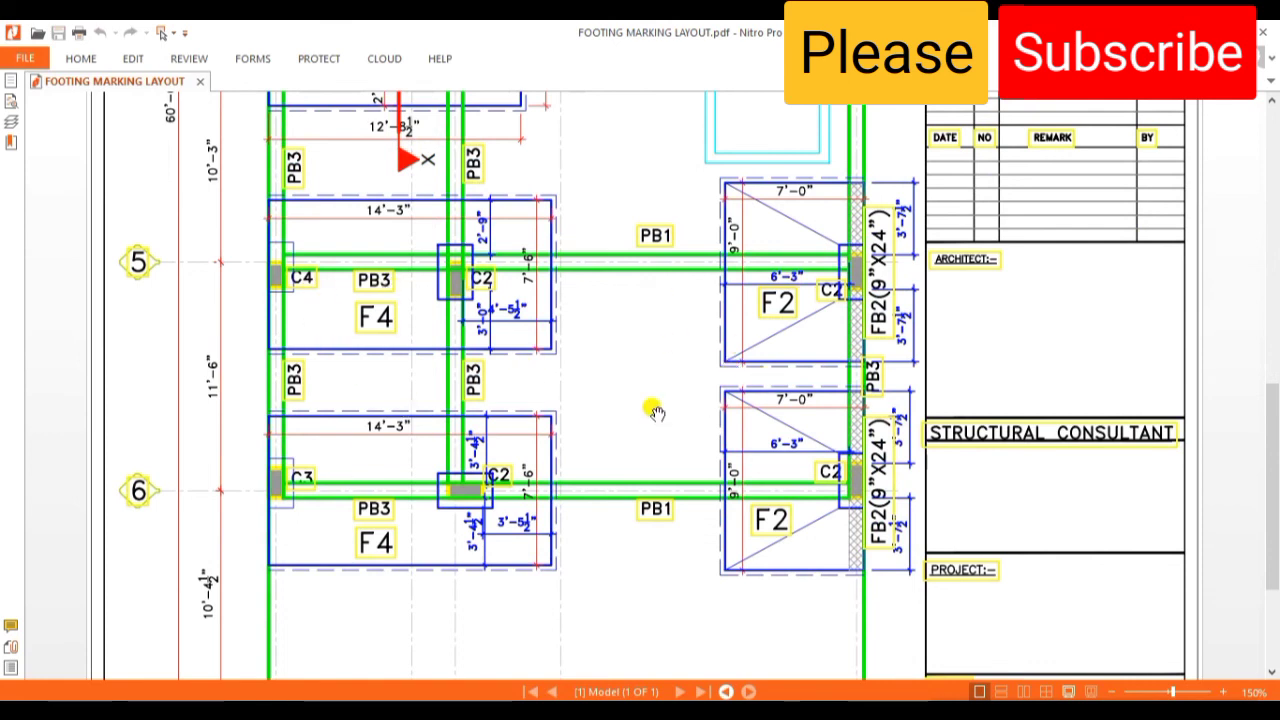
{"action": "scroll", "coordinate": [655, 410], "scroll_direction": "up", "scroll_amount": 3}
{"action": "scroll", "coordinate": [655, 410], "scroll_direction": "up", "scroll_amount": 3}
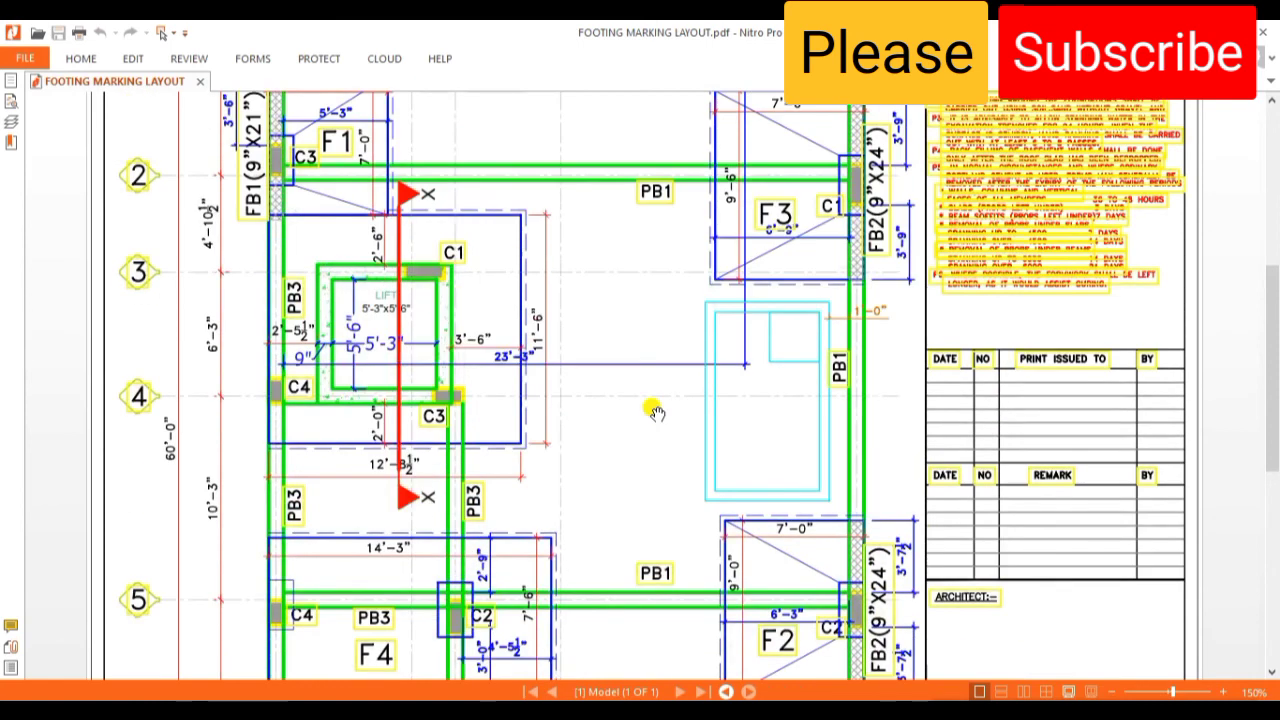
{"action": "scroll", "coordinate": [680, 343], "scroll_direction": "up", "scroll_amount": 2}
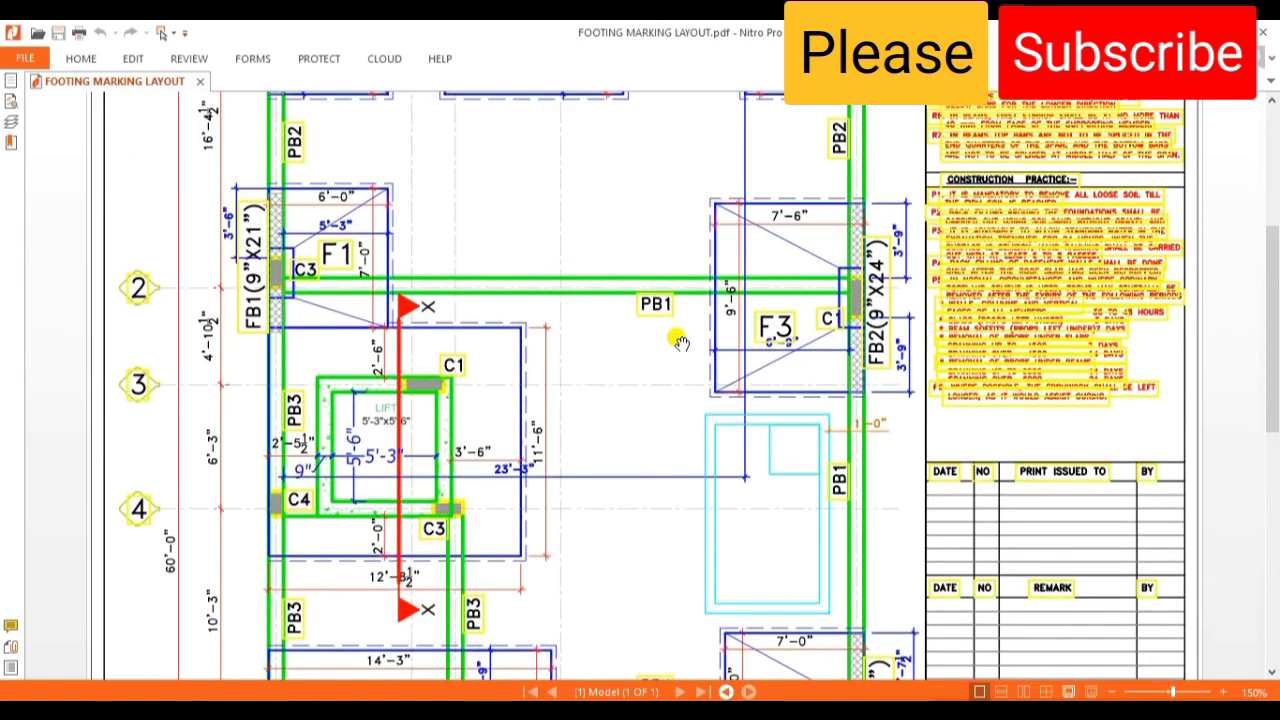